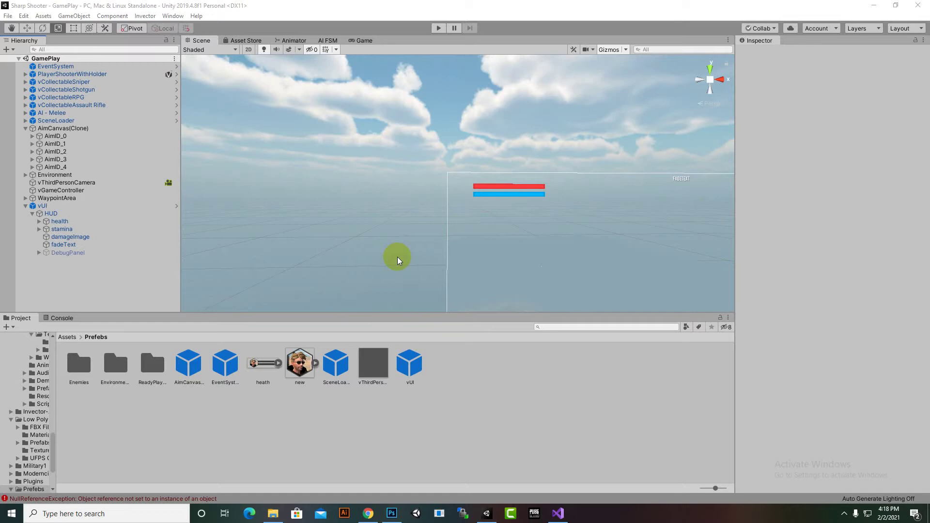
# - Examine the vUI canvas in the Scene view, including its health and stamina bars and the damageImage object
pyautogui.scroll(-4, 315, 199)
pyautogui.scroll(-2, 432, 203)
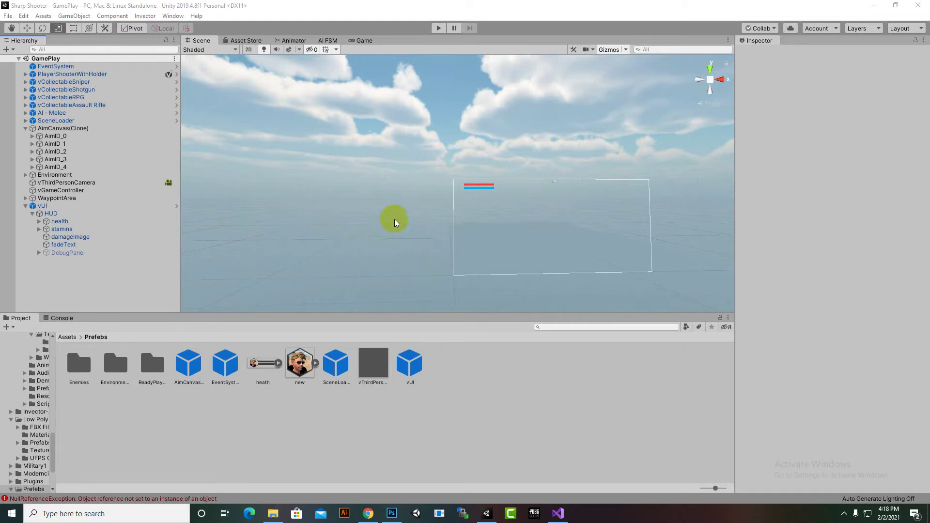
pyautogui.scroll(4, 430, 199)
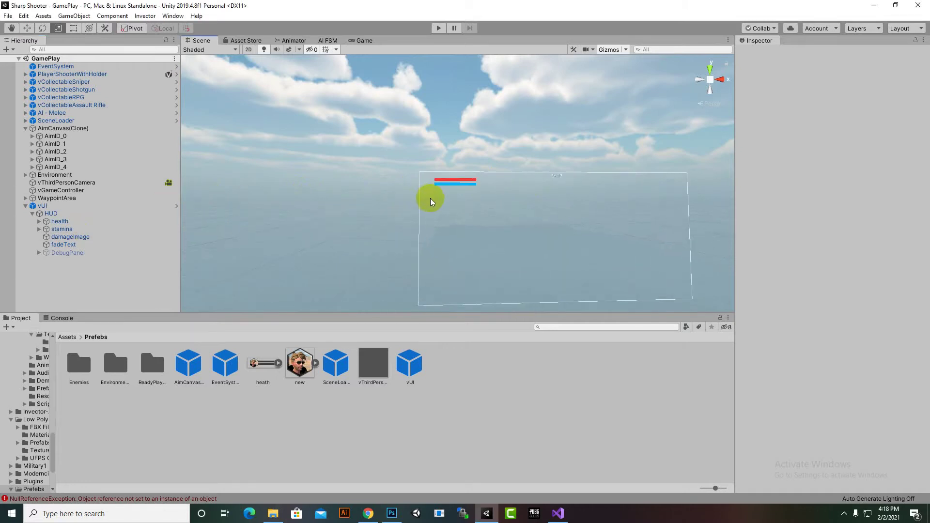
pyautogui.moveTo(501, 151); pyautogui.dragTo(248, 120, button='middle')
pyautogui.scroll(-2, 302, 132)
pyautogui.moveTo(315, 131); pyautogui.dragTo(452, 117, button='middle')
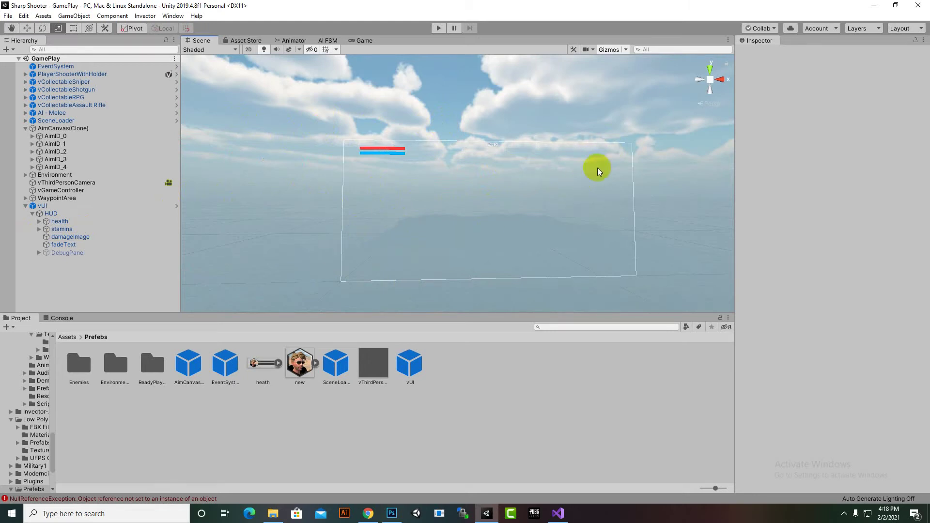
pyautogui.scroll(2, 662, 156)
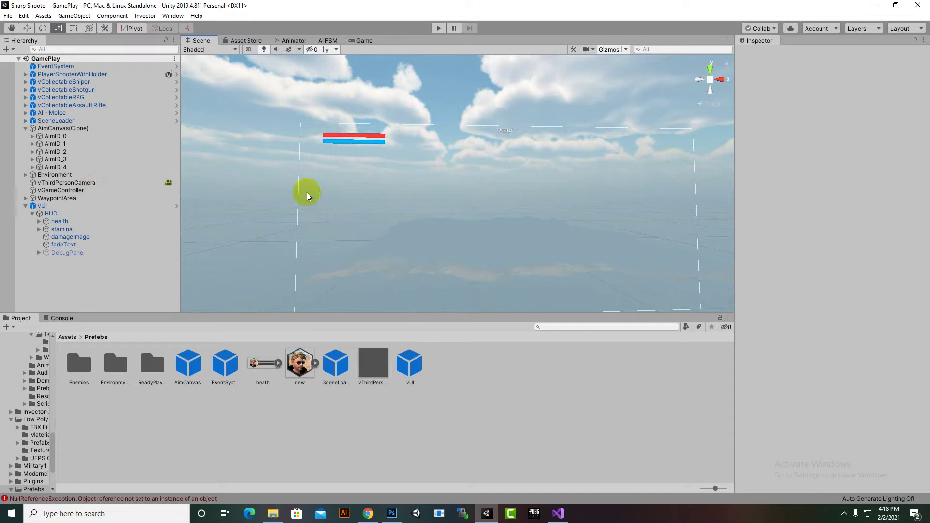
pyautogui.click(364, 142)
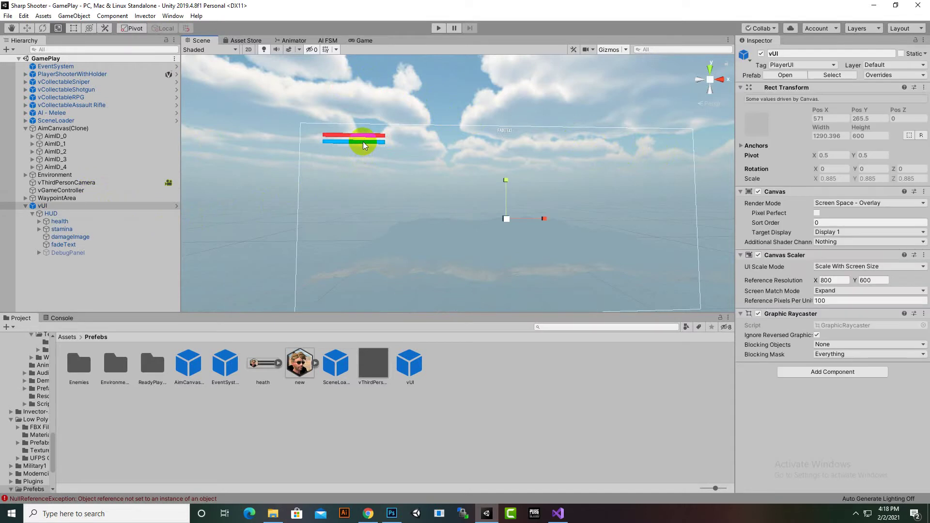
pyautogui.click(348, 143)
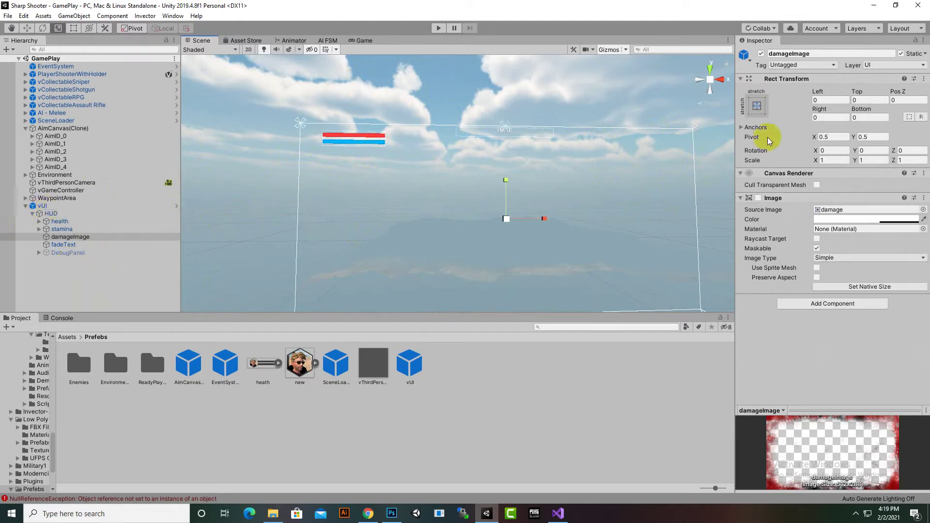
pyautogui.scroll(-3, 429, 178)
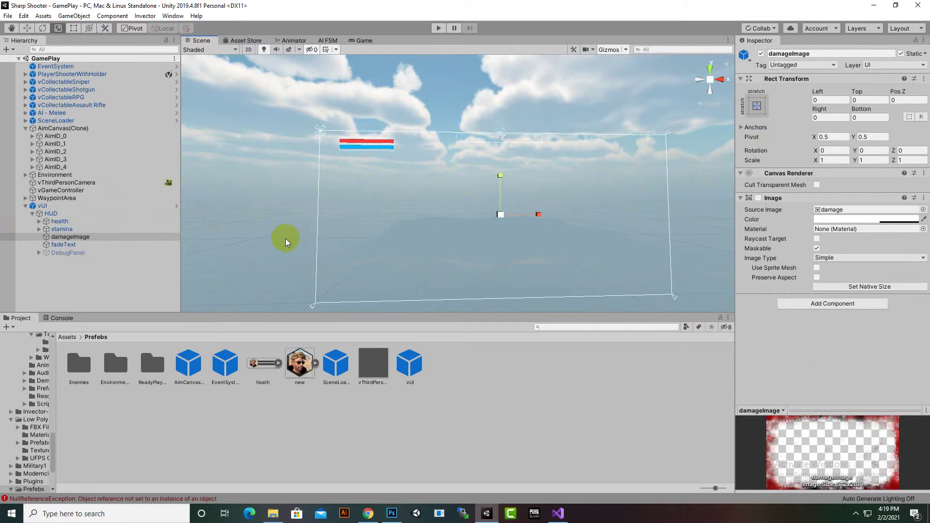
pyautogui.moveTo(378, 282); pyautogui.dragTo(361, 240, button='middle')
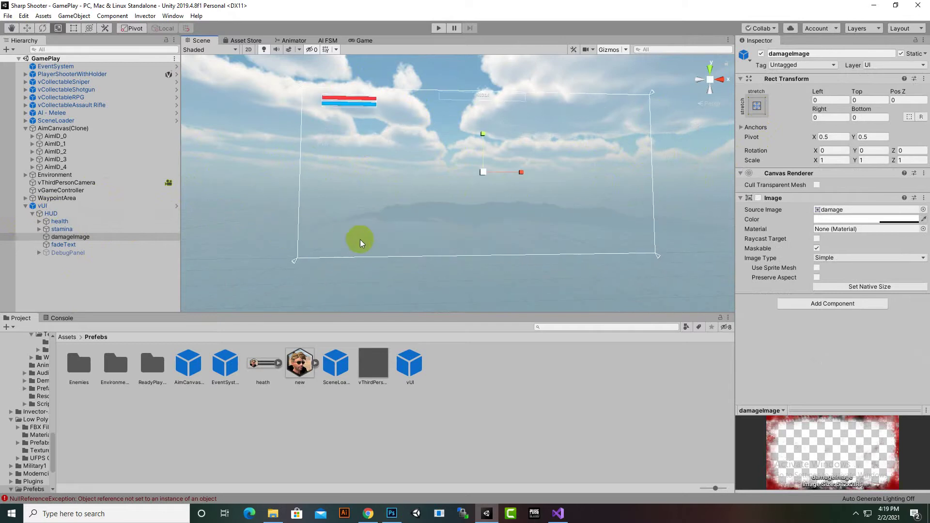
# - Run the game to check the HUD in play mode, and return to the Scene view while it is running
pyautogui.click(439, 28)
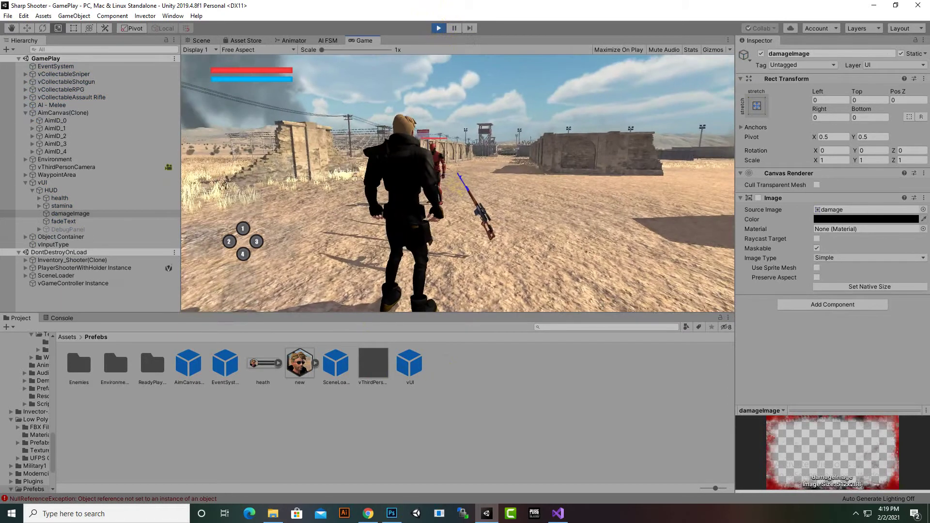
pyautogui.press('Escape')
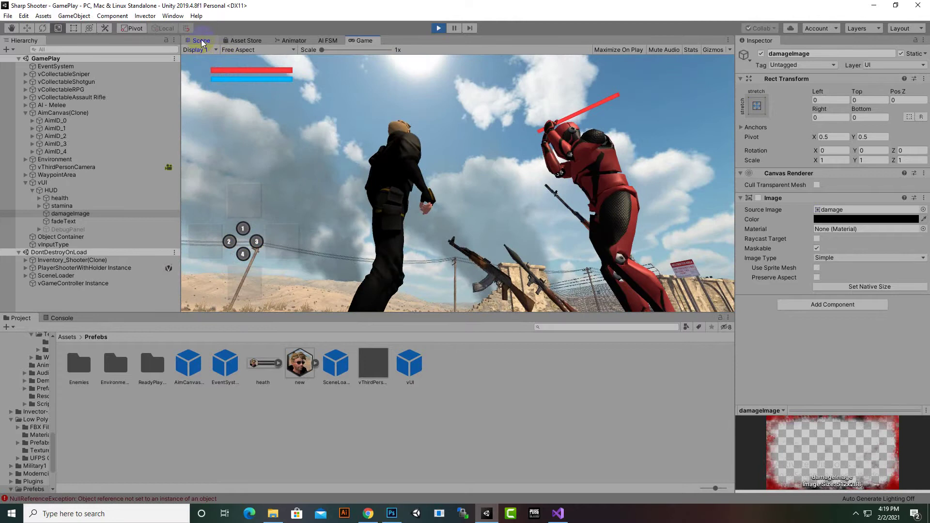
pyautogui.click(201, 41)
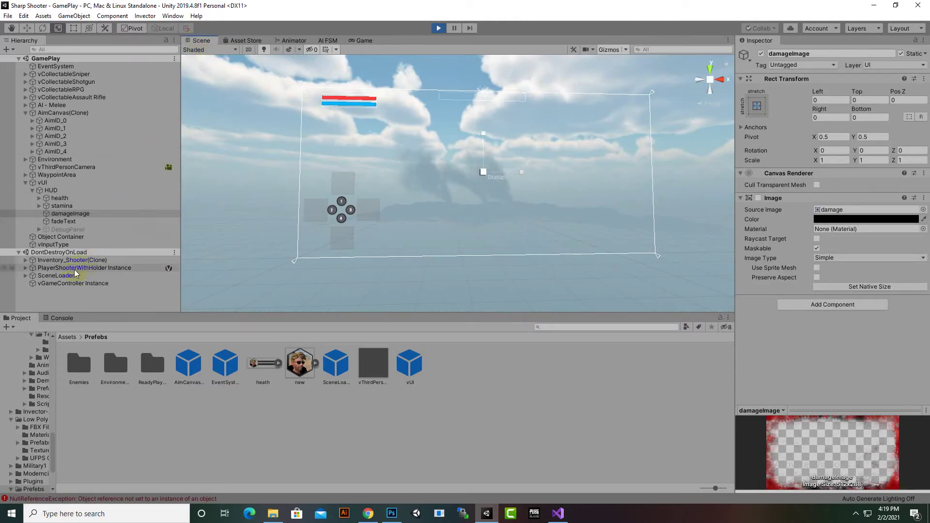
# - Identify the numbered weapon-slot icon in the running scene and check its icon_keyboard, InventoryWindow and EquipmentDisplayWindow objects
pyautogui.click(329, 216)
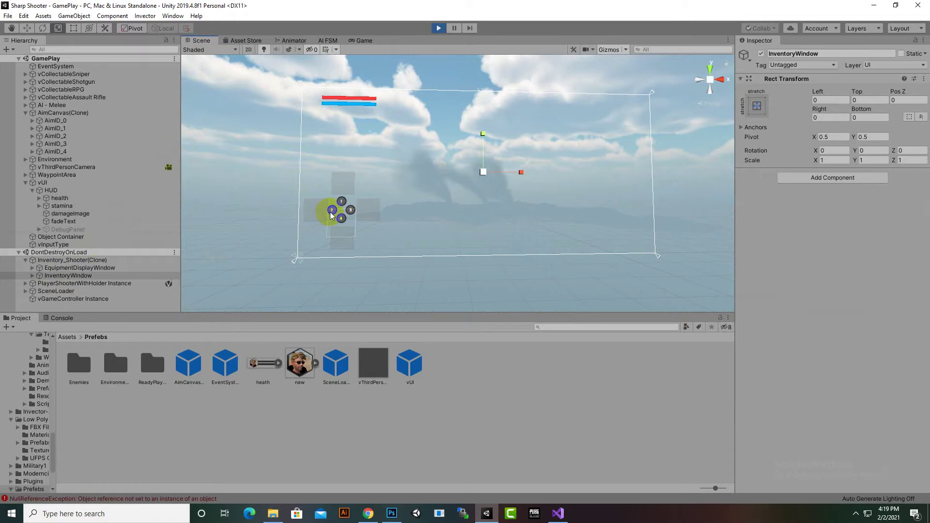
pyautogui.click(329, 211)
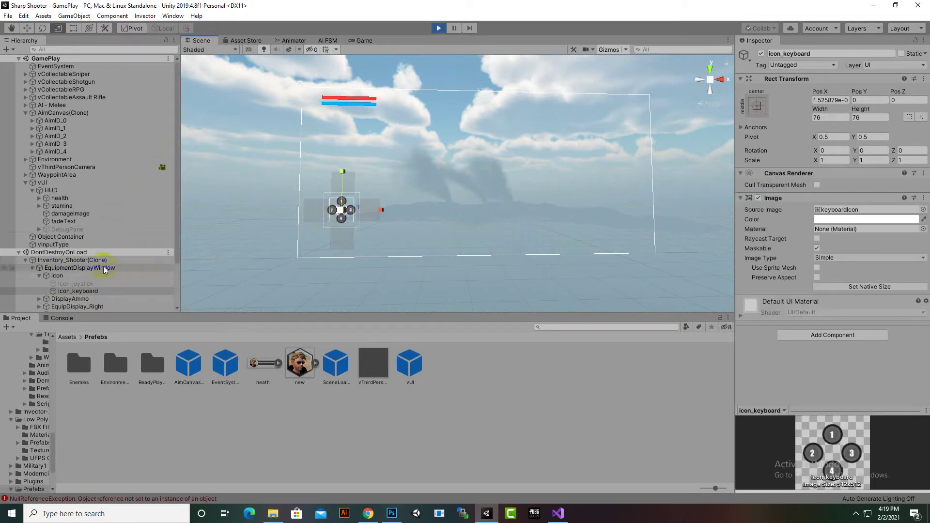
pyautogui.scroll(-3, 107, 257)
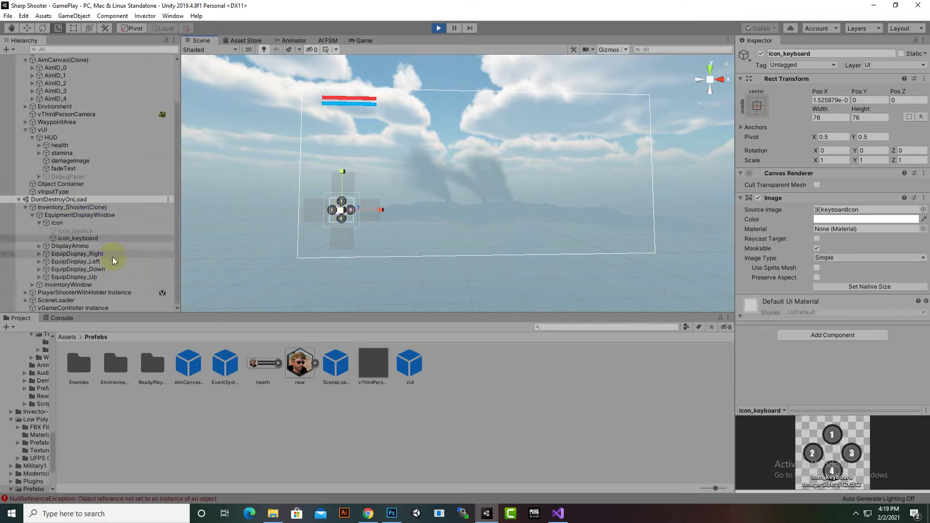
pyautogui.click(87, 284)
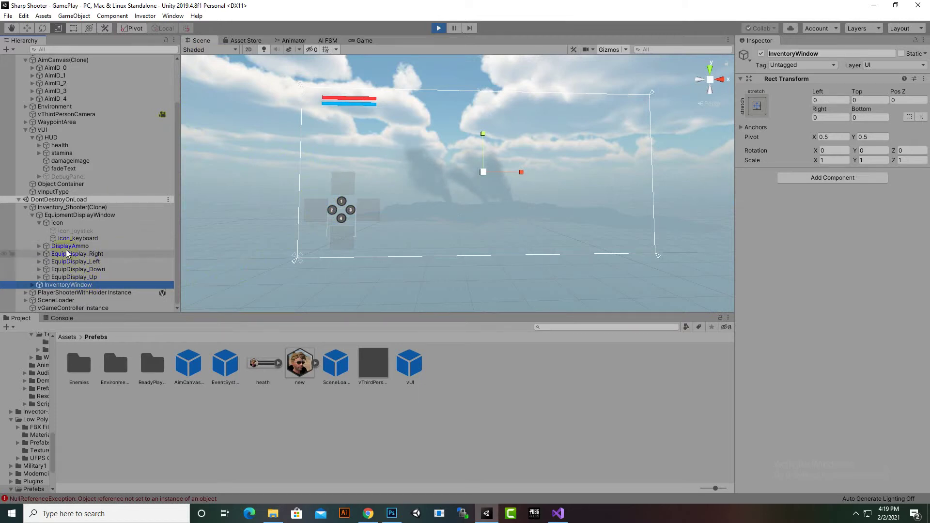
pyautogui.click(89, 216)
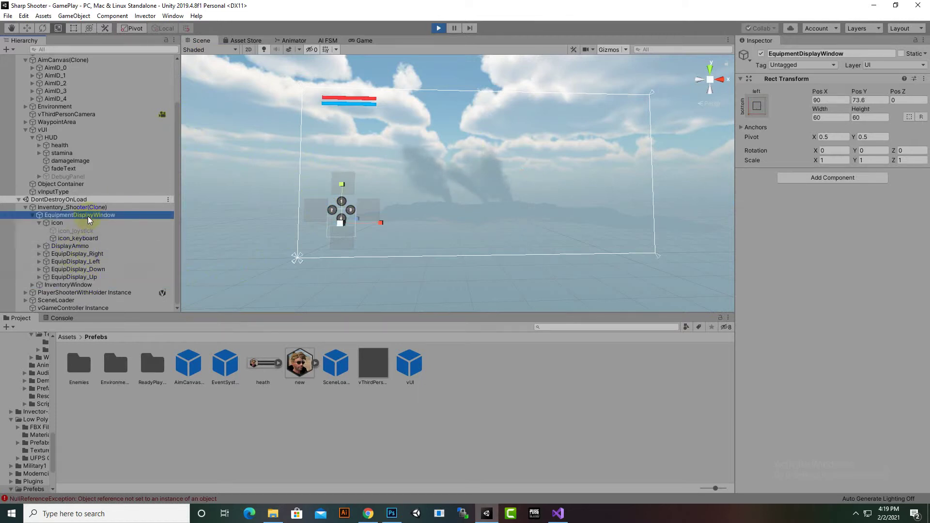
# - Examine the equipment display up close and inspect its icon object and the InventoryWindow object
pyautogui.scroll(3, 358, 228)
pyautogui.moveTo(458, 207); pyautogui.dragTo(522, 189, button='middle')
pyautogui.scroll(2, 104, 265)
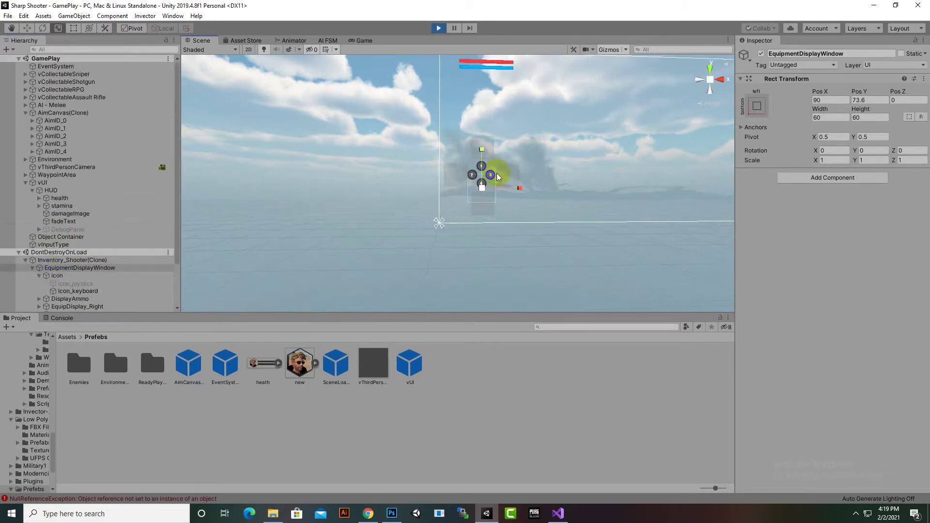
pyautogui.scroll(-3, 136, 269)
pyautogui.click(71, 224)
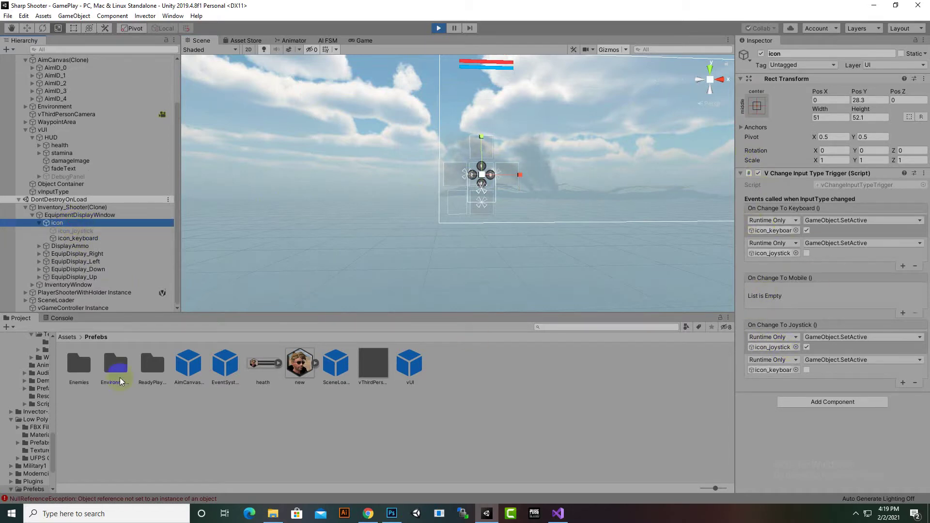
pyautogui.click(60, 285)
# - Inspect the DisplayAmmo object, trace its Display Image reference, and check the displayImage object's settings
pyautogui.click(88, 247)
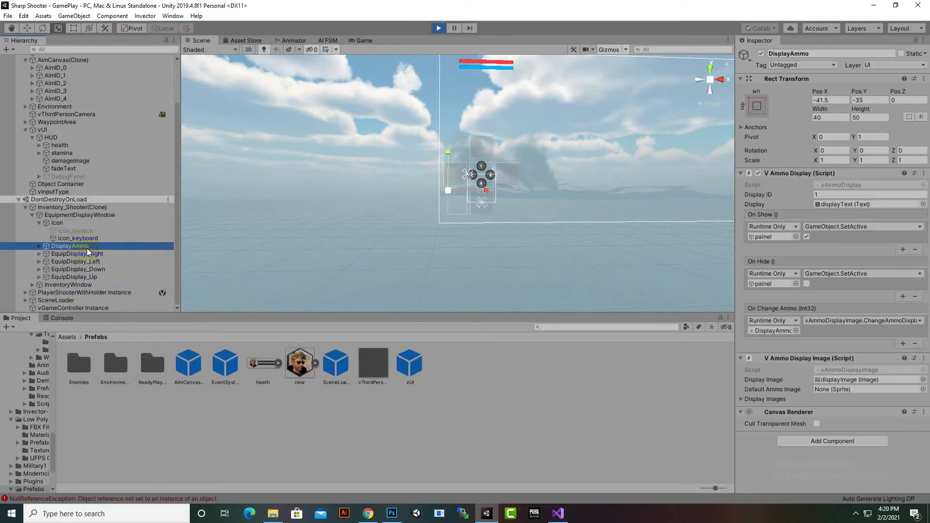
pyautogui.click(39, 246)
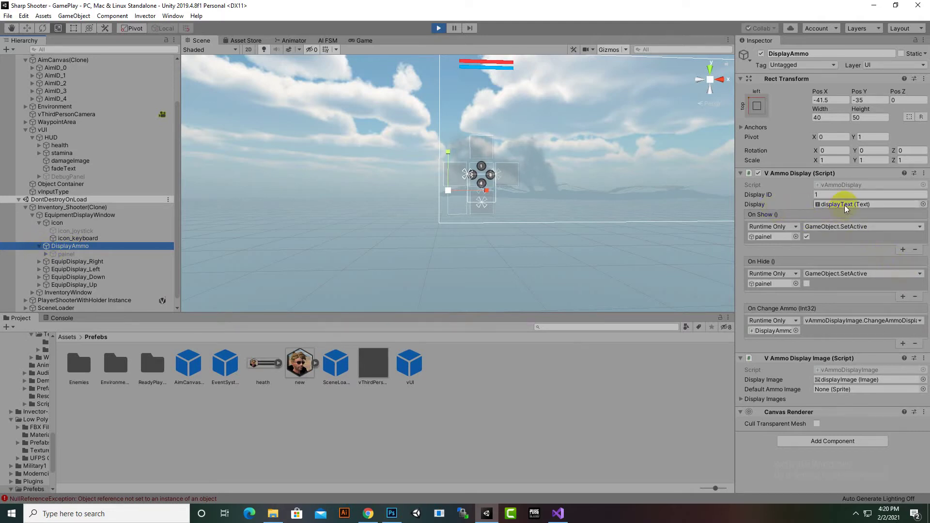
pyautogui.click(838, 380)
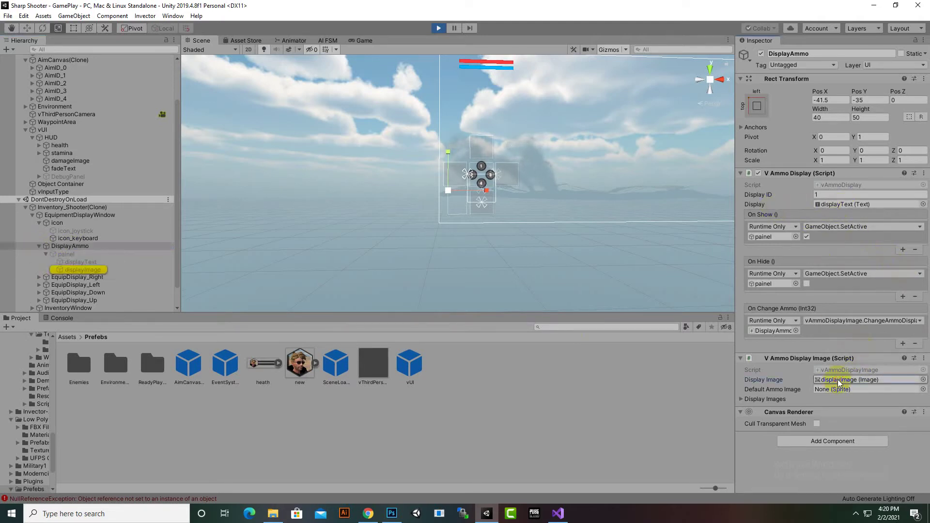
pyautogui.click(840, 381)
pyautogui.click(93, 270)
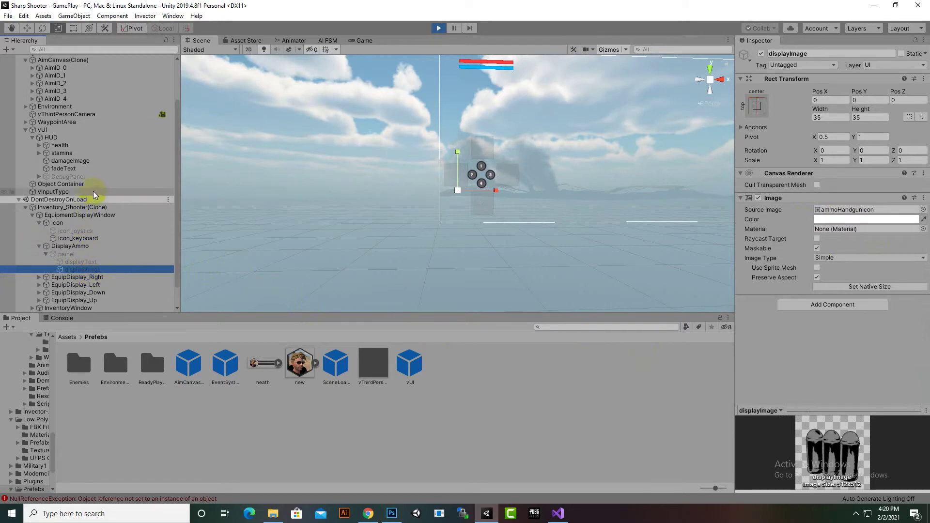
# - Deactivate the AimCanvas(Clone) object in the running scene
pyautogui.scroll(3, 93, 187)
pyautogui.click(72, 89)
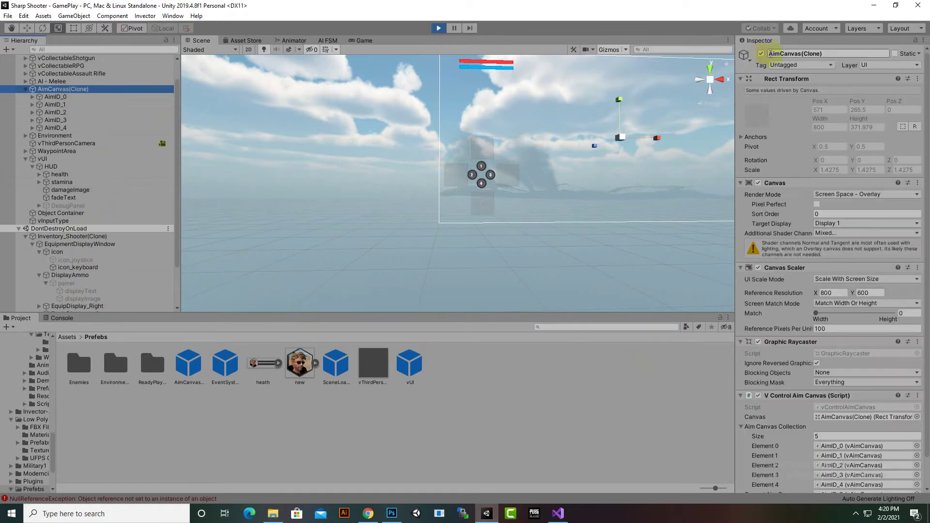
pyautogui.click(761, 54)
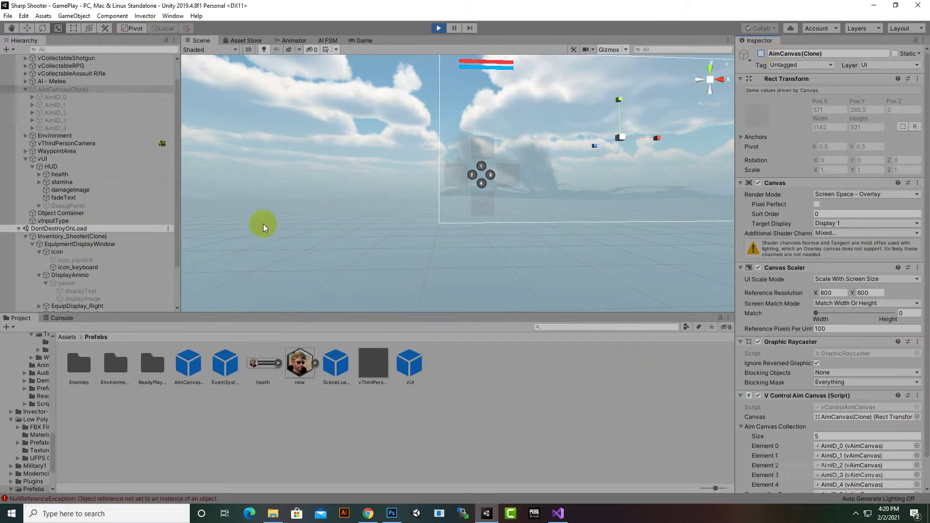
# - Select icon_keyboard from the numbered slots and locate its keyboardIcon source sprite in the project's UITextures folder
pyautogui.scroll(3, 514, 182)
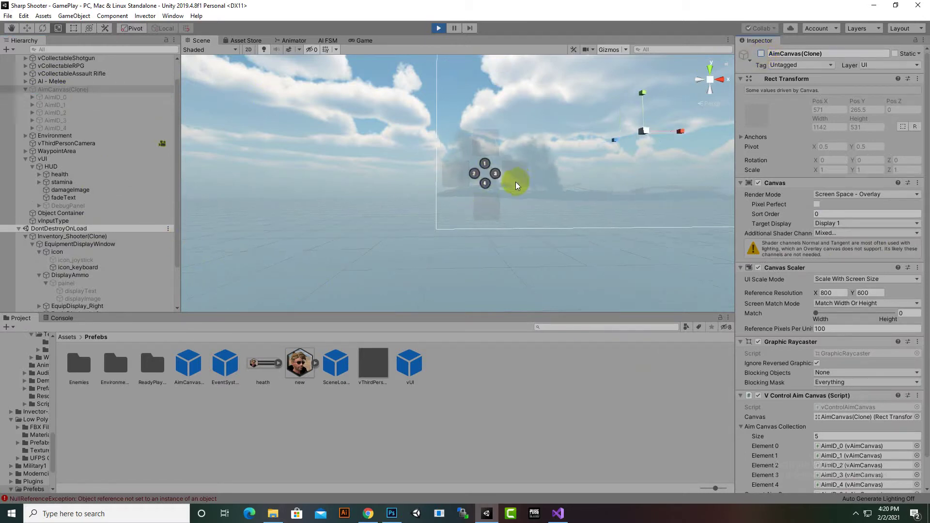
pyautogui.click(485, 175)
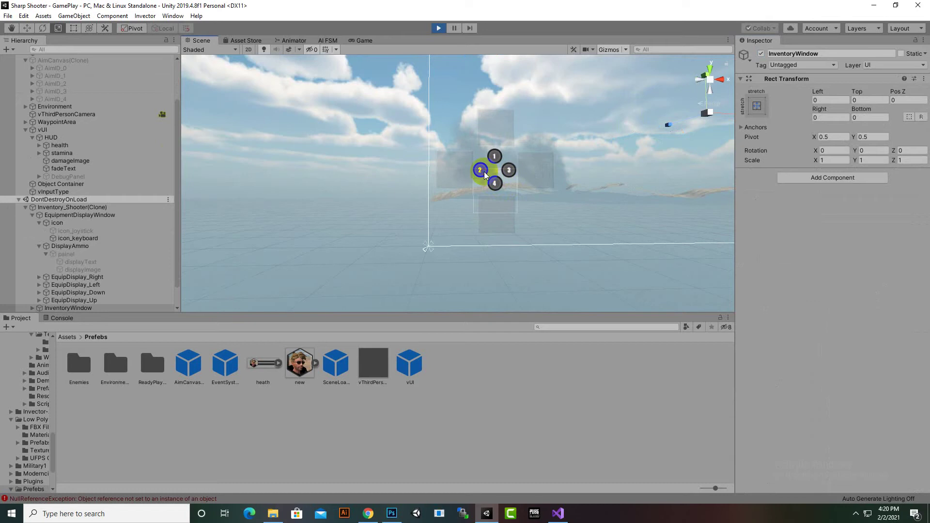
pyautogui.click(484, 171)
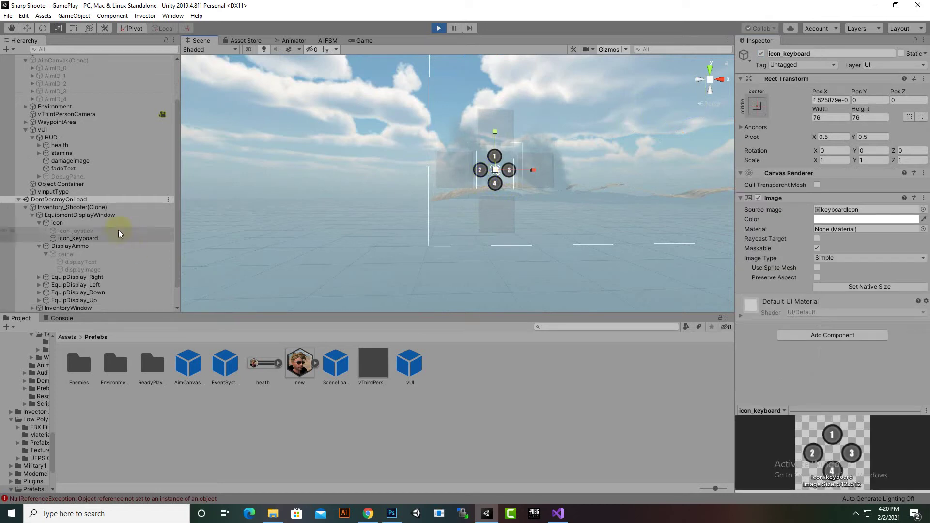
pyautogui.click(87, 240)
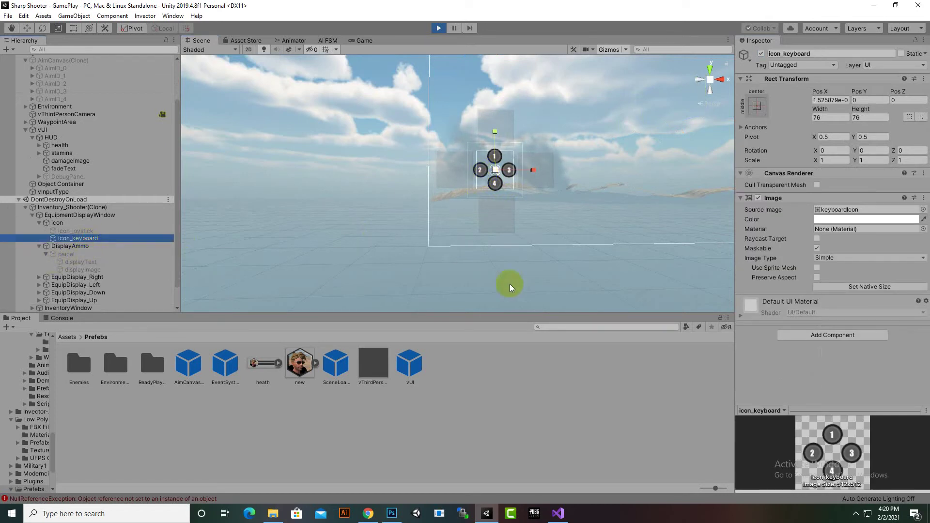
pyautogui.click(844, 212)
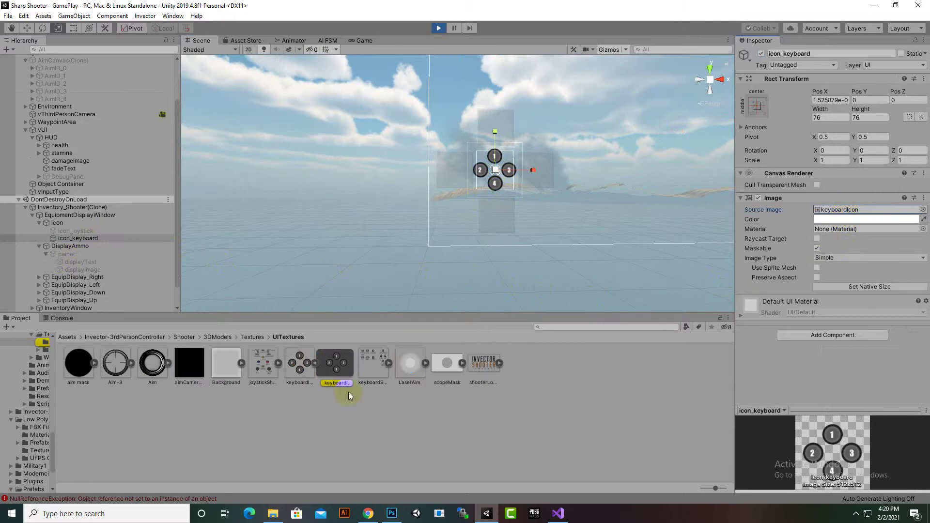
pyautogui.click(330, 368)
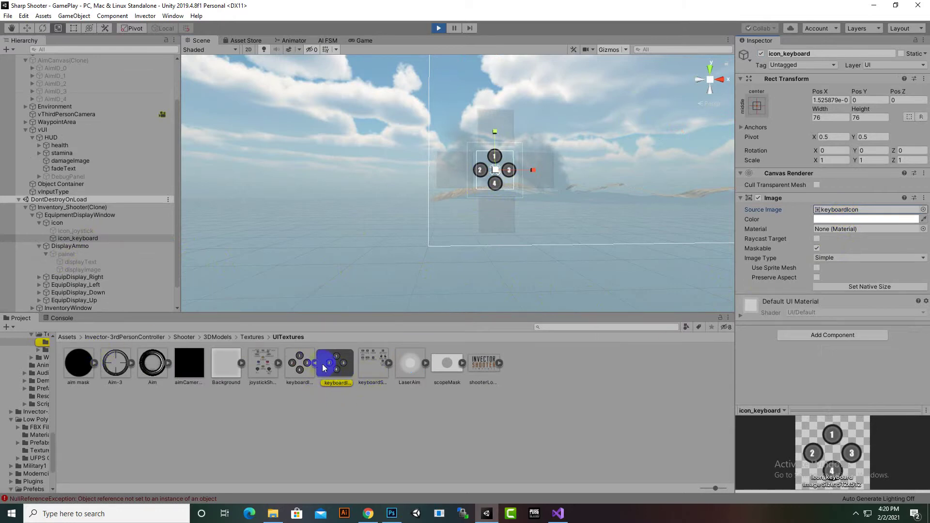
pyautogui.click(314, 362)
pyautogui.click(403, 425)
pyautogui.click(302, 376)
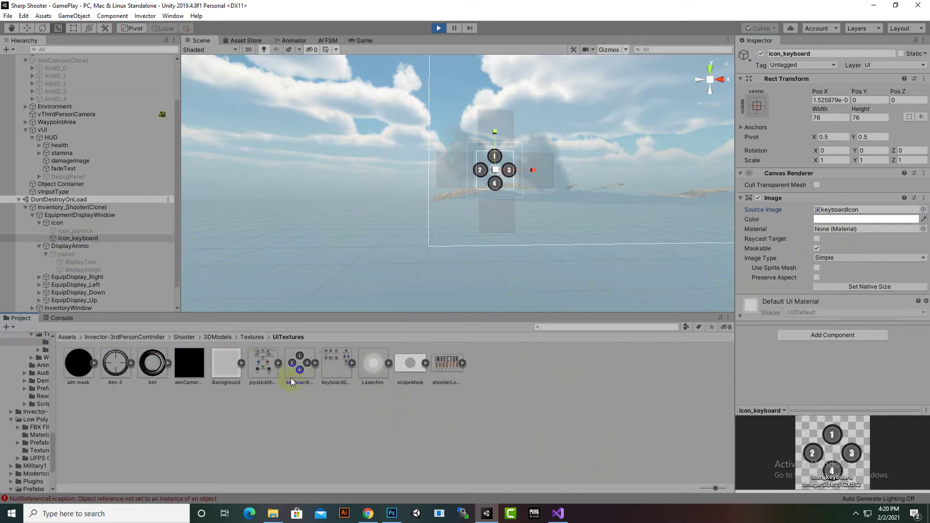
# - Inspect the aim mask, Aim-3, Aim and aimCameraRender textures in the UITextures folder
pyautogui.click(248, 372)
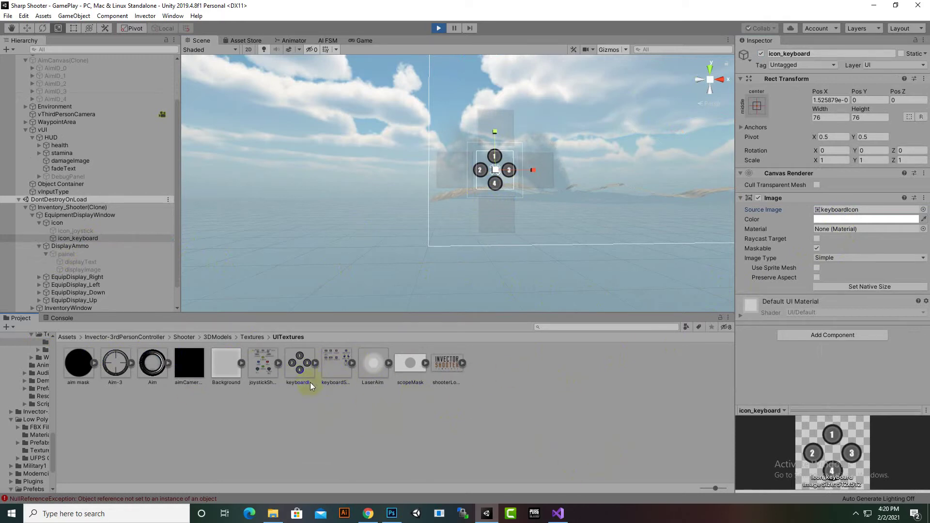
pyautogui.click(115, 365)
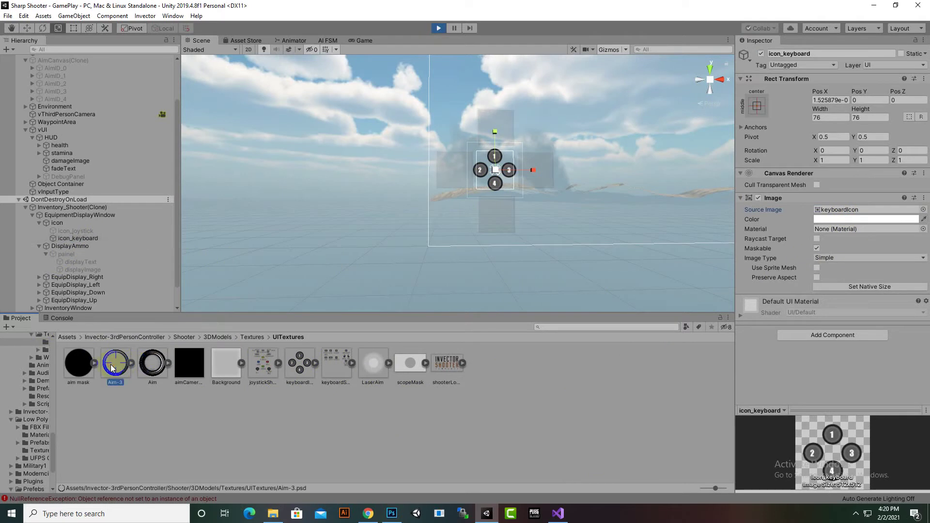
pyautogui.click(91, 371)
pyautogui.click(160, 368)
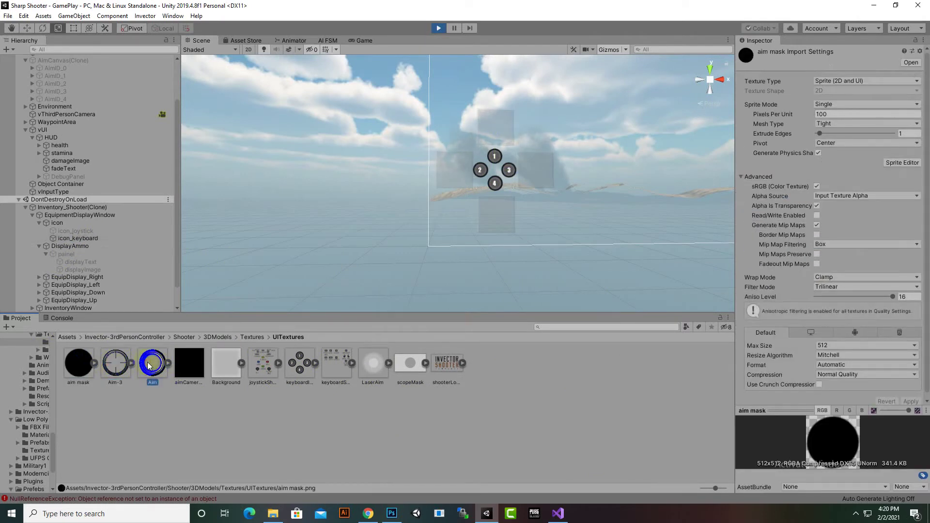
pyautogui.click(188, 365)
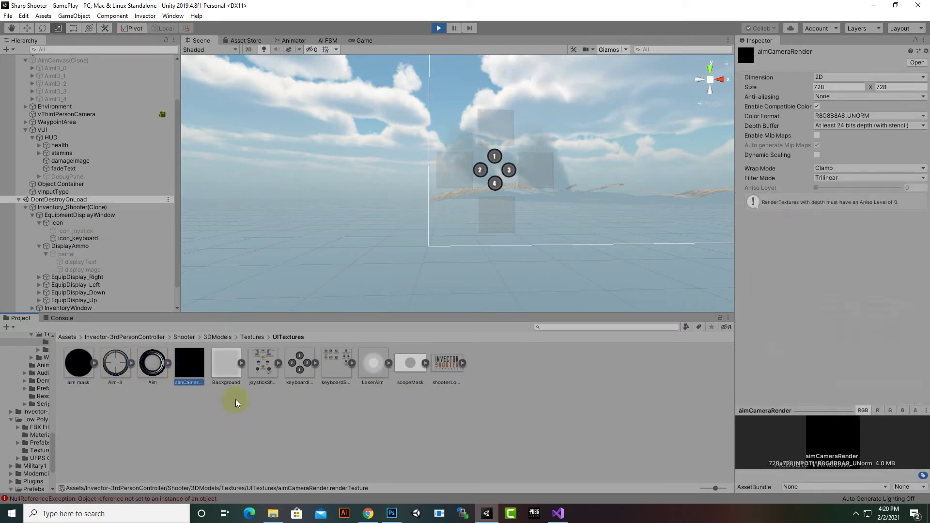
pyautogui.click(228, 376)
pyautogui.click(188, 382)
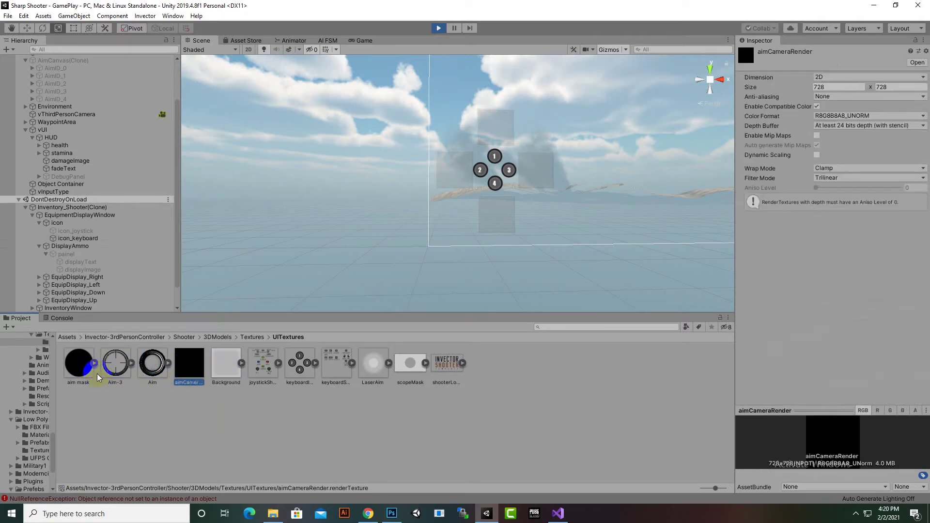
# - Go up to the Textures folder and inspect the source image and color of the icon in the equipment slot below the numbered icons
pyautogui.click(253, 338)
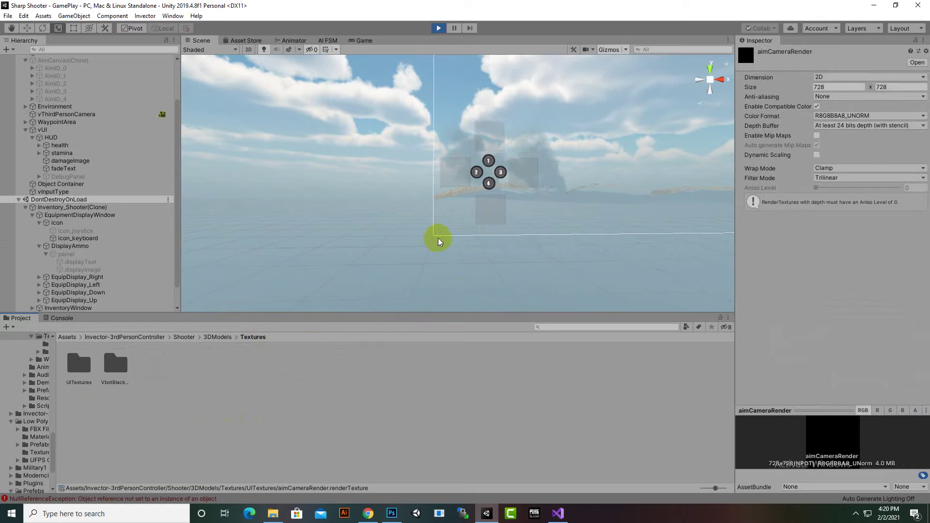
pyautogui.click(488, 216)
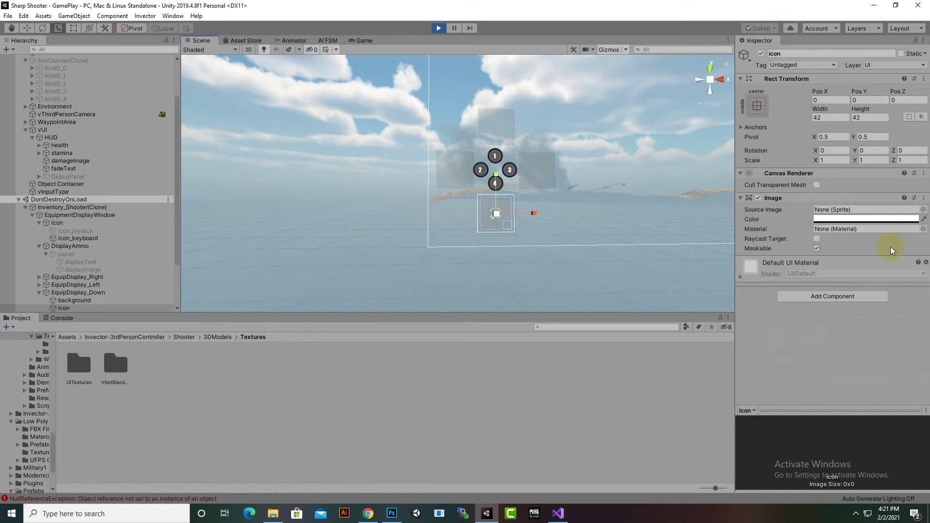
pyautogui.click(836, 209)
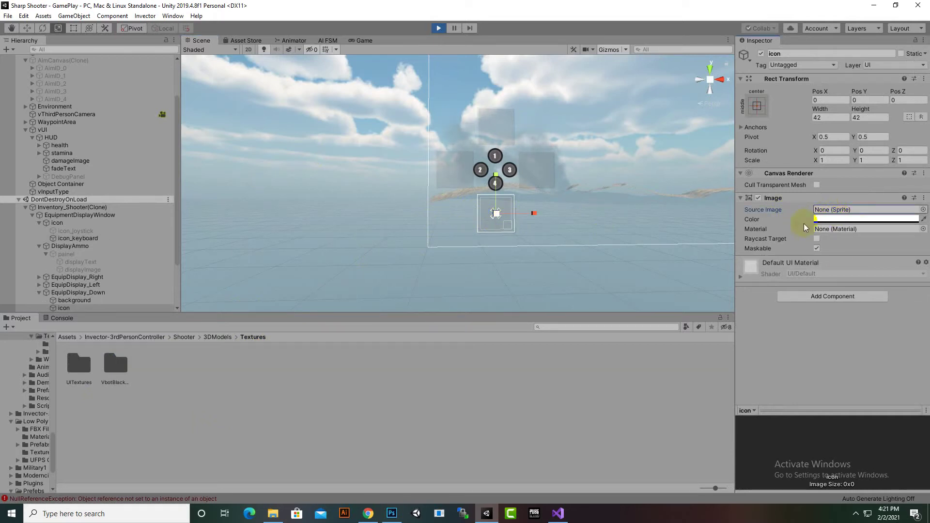
pyautogui.click(853, 219)
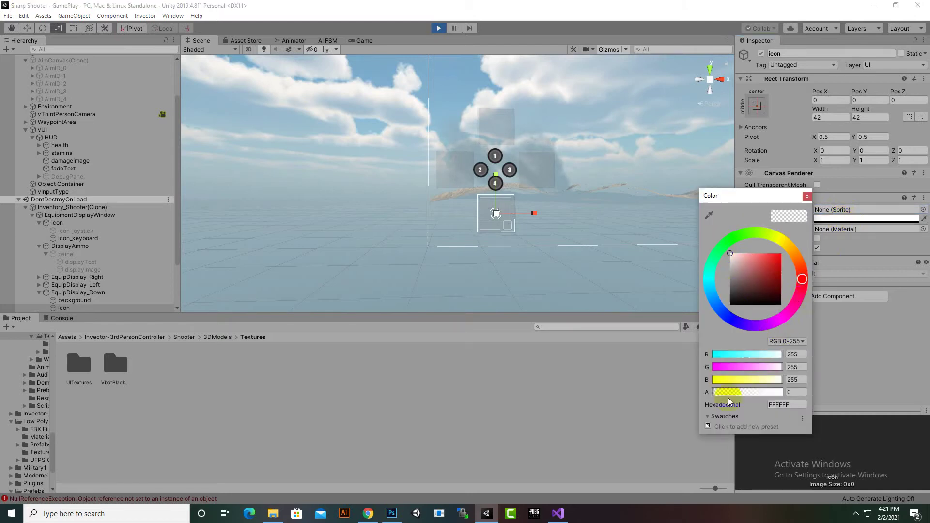
pyautogui.click(806, 196)
# - Compare the Text and icon child objects of EquipDisplay_Down in the Inspector
pyautogui.scroll(2, 513, 224)
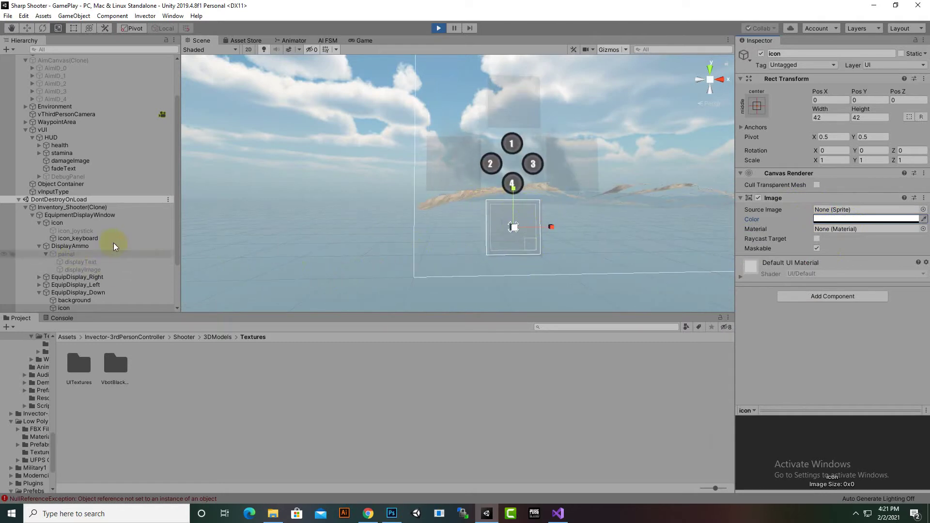
pyautogui.scroll(-3, 114, 243)
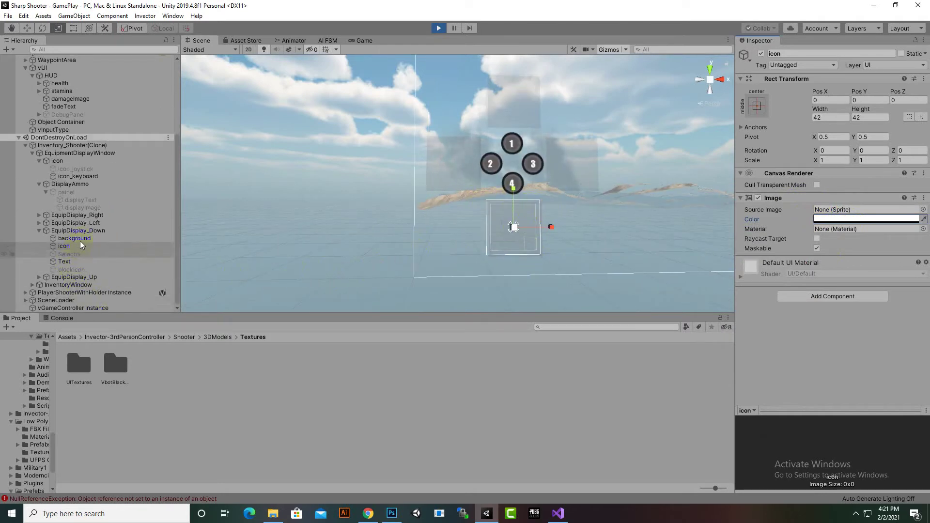
pyautogui.click(72, 262)
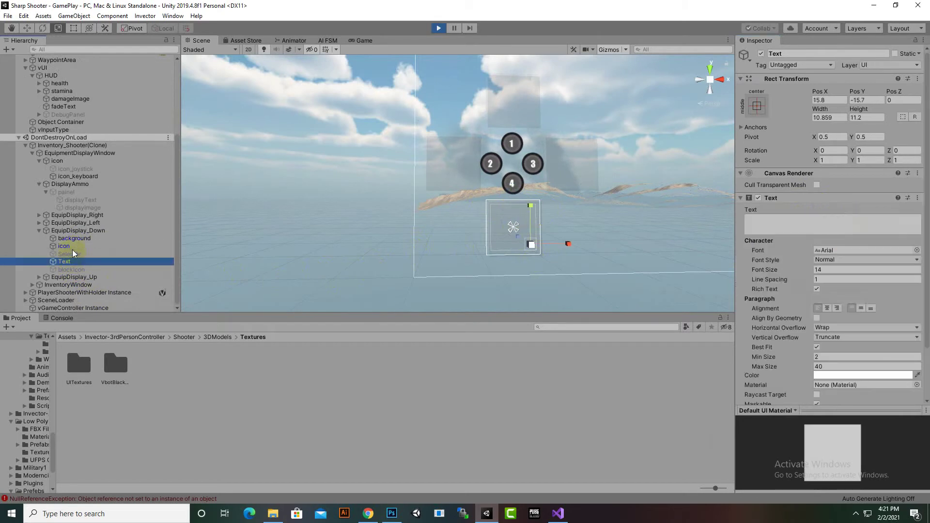
pyautogui.click(66, 247)
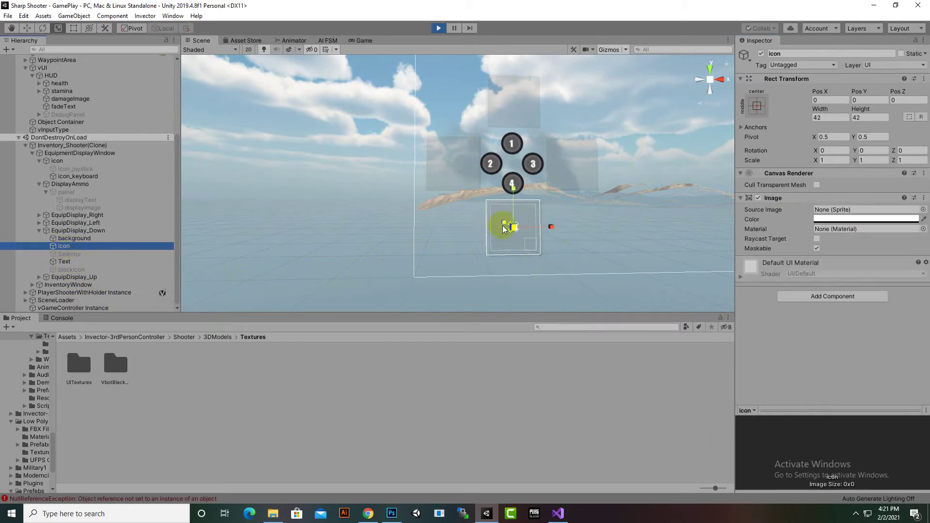
pyautogui.scroll(-1, 549, 243)
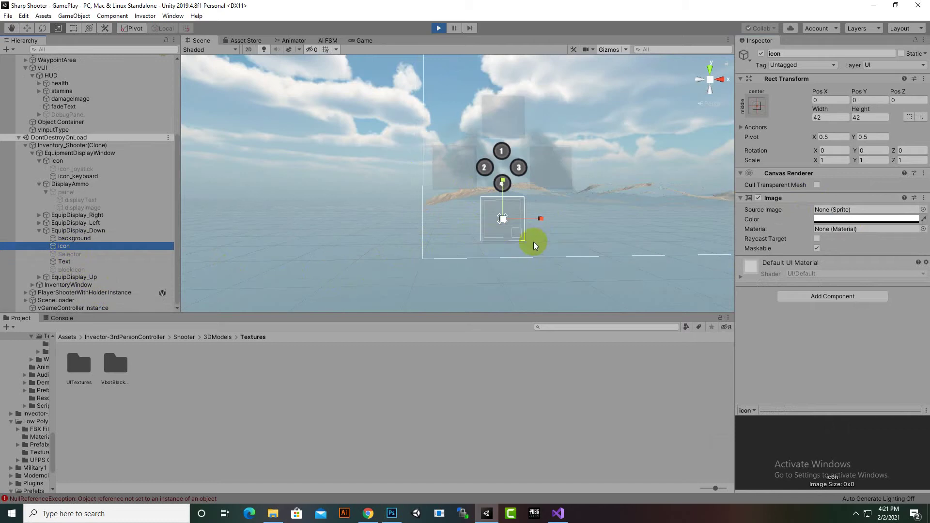
pyautogui.scroll(-1, 381, 173)
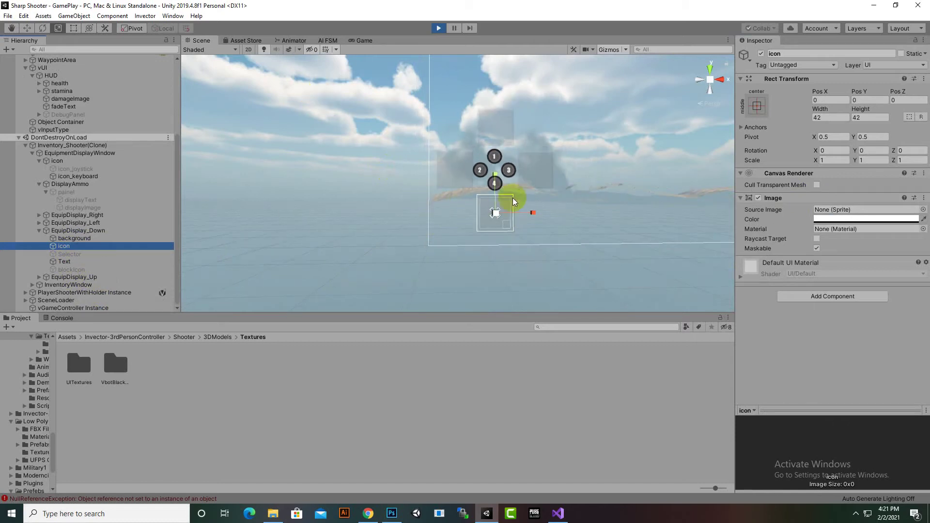
# - Return to the running game, walk to the weapons on the ground, pick up the rifle and release the game's cursor
pyautogui.click(356, 42)
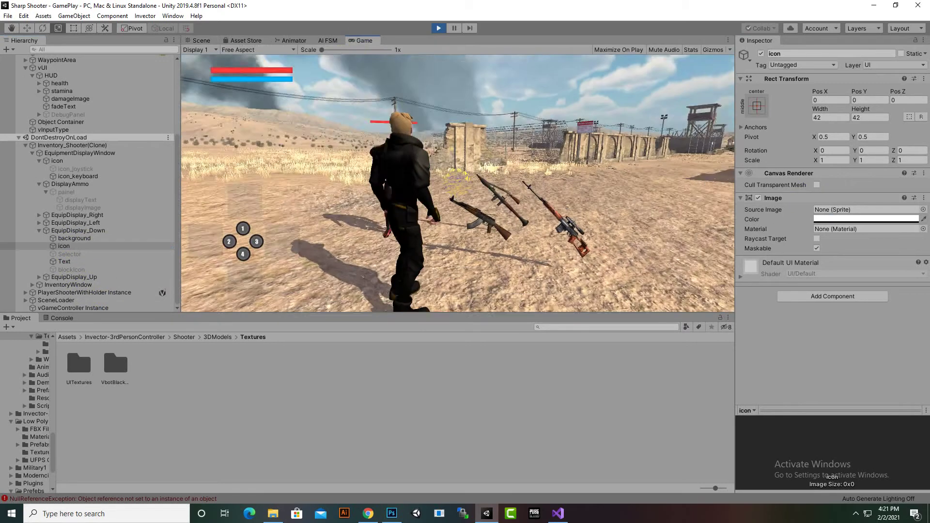
pyautogui.press('w')
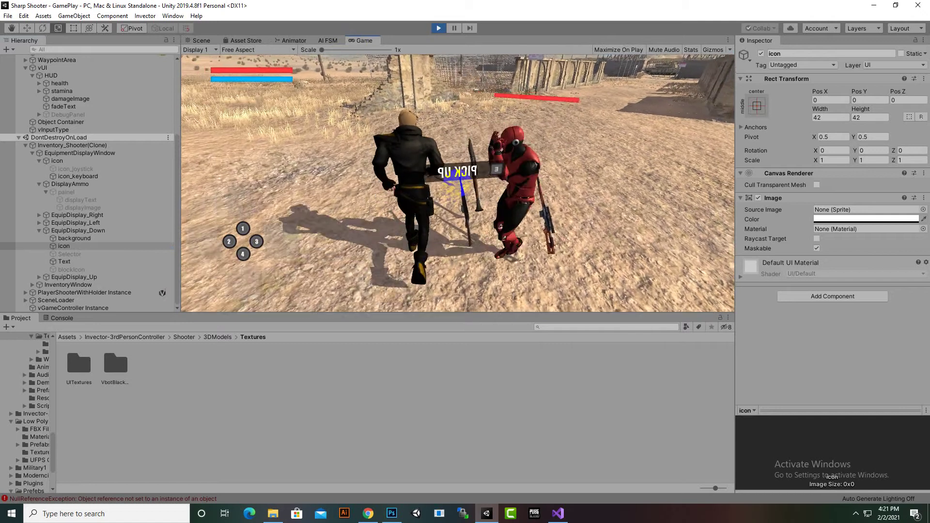
pyautogui.press('e')
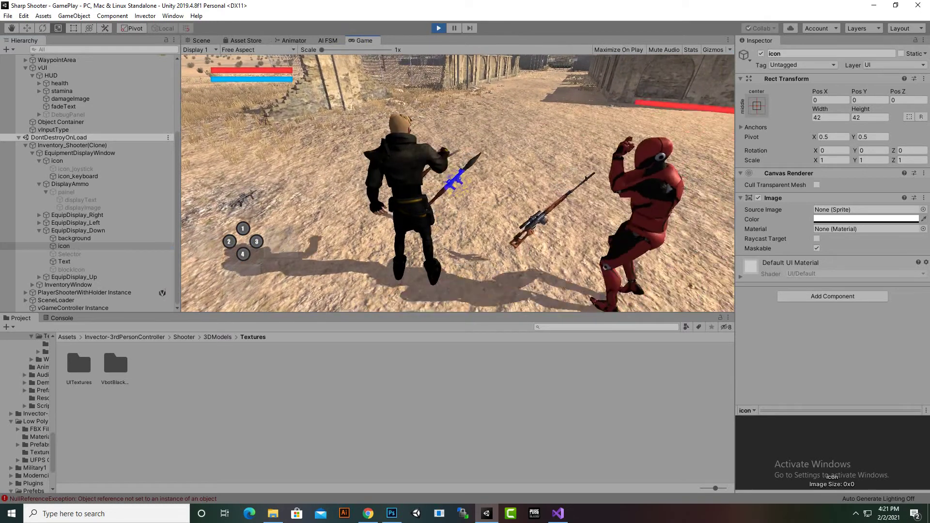
pyautogui.press('Escape')
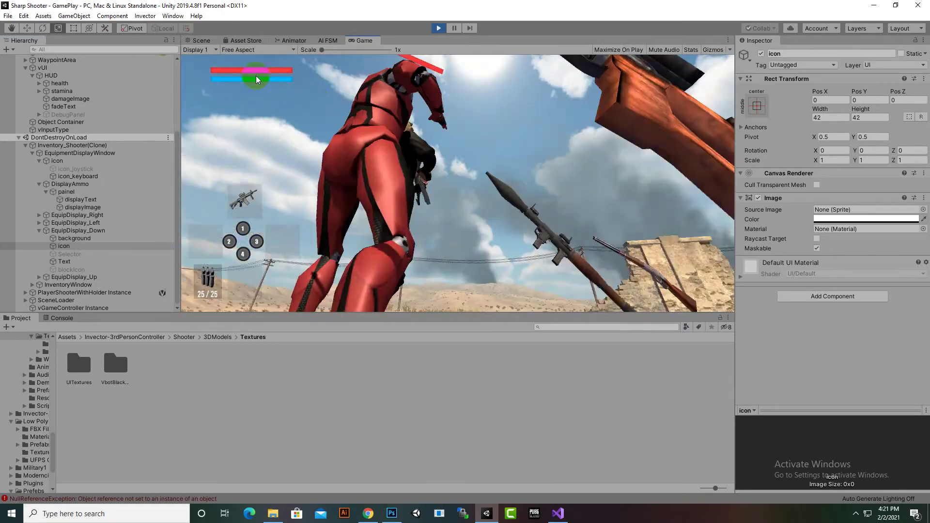
# - Select the rifle icon of the EquipDisplay_Up slot in the Scene view and locate its rifleIcon source sprite in the project
pyautogui.click(198, 41)
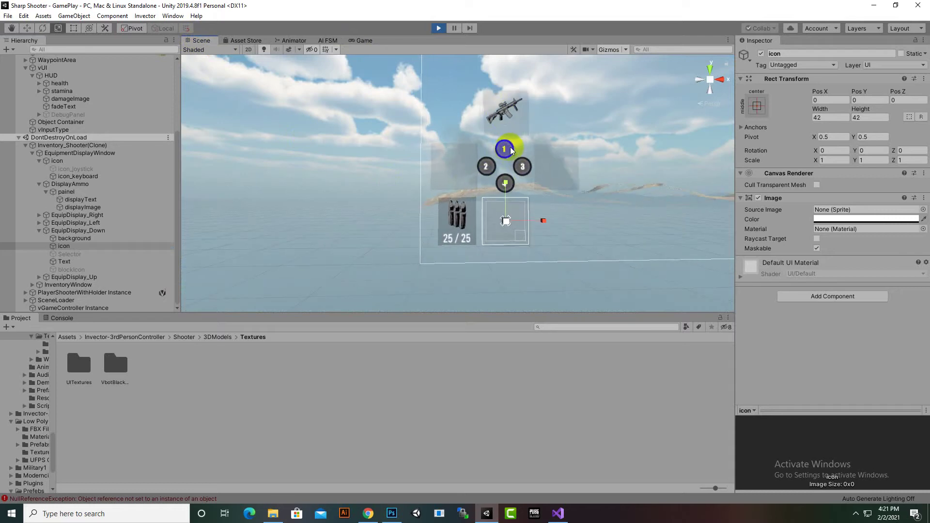
pyautogui.moveTo(542, 123); pyautogui.dragTo(492, 208, button='middle')
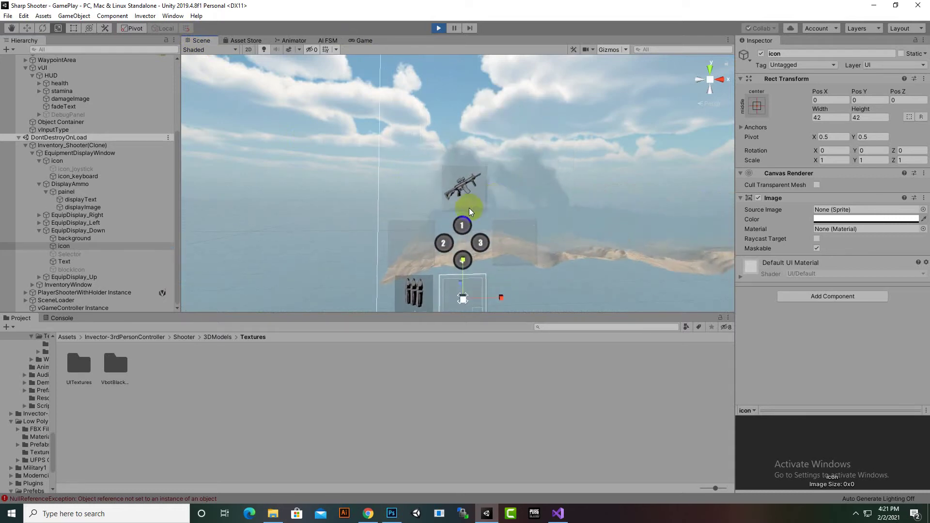
pyautogui.scroll(4, 469, 208)
pyautogui.scroll(-2, 442, 246)
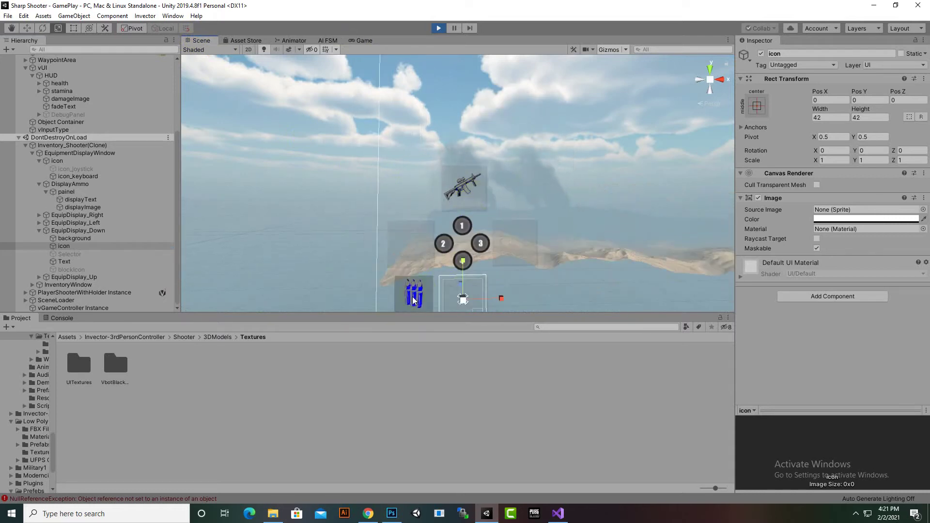
pyautogui.click(451, 189)
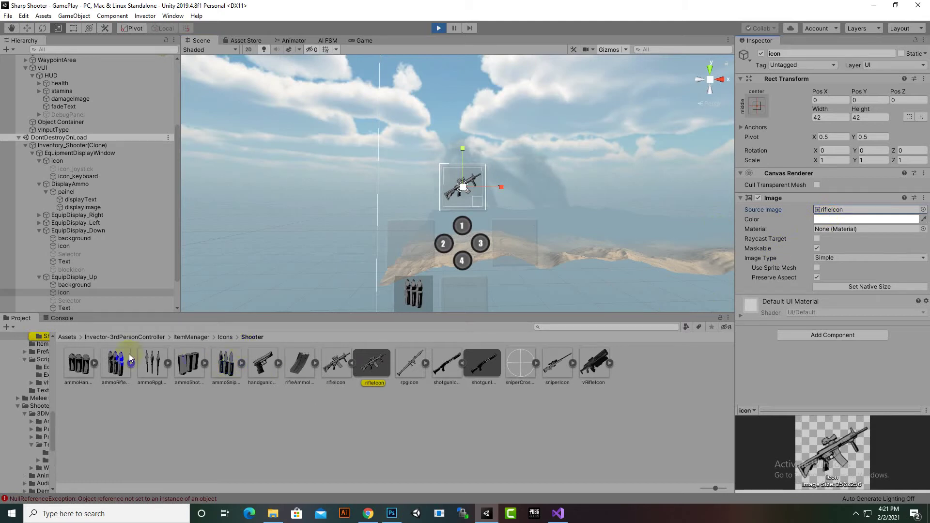
# - Look over the weapon and ammo icons in the Shooter folder and go up to the parent Icons folder
pyautogui.click(304, 405)
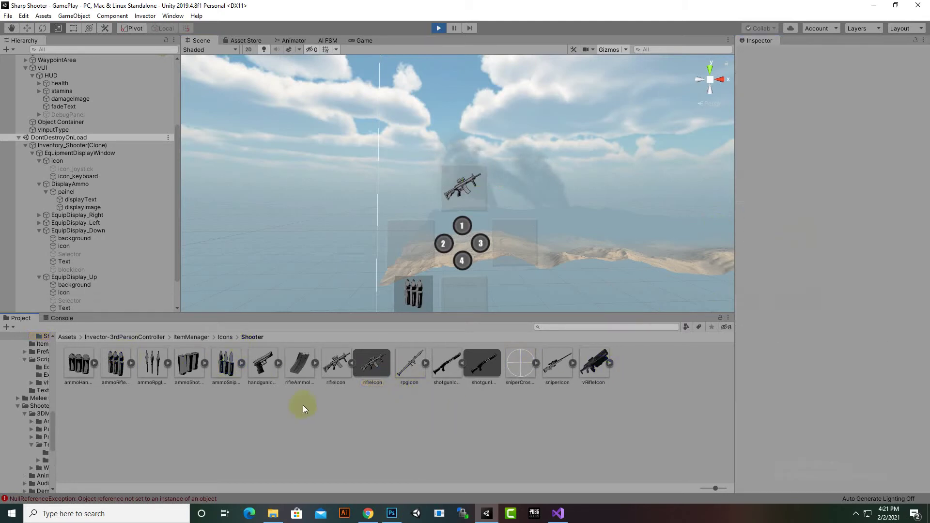
pyautogui.click(352, 364)
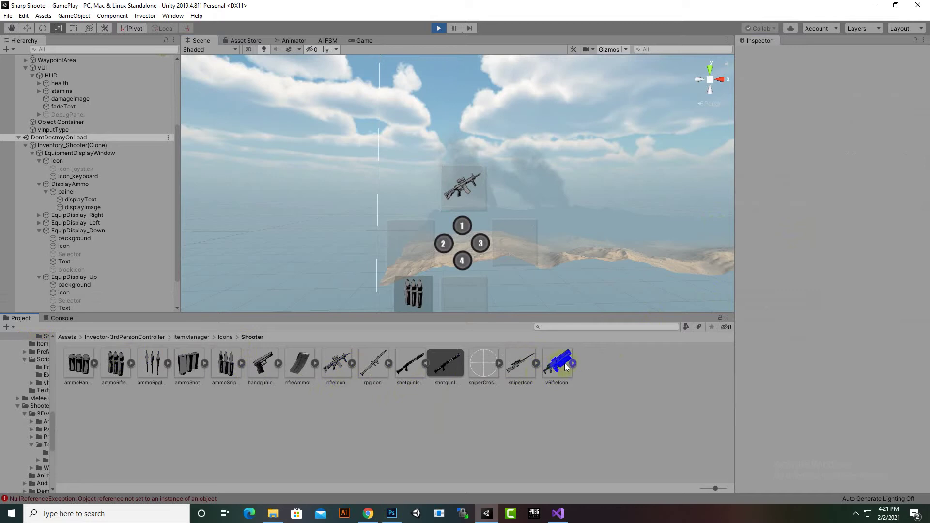
pyautogui.click(226, 338)
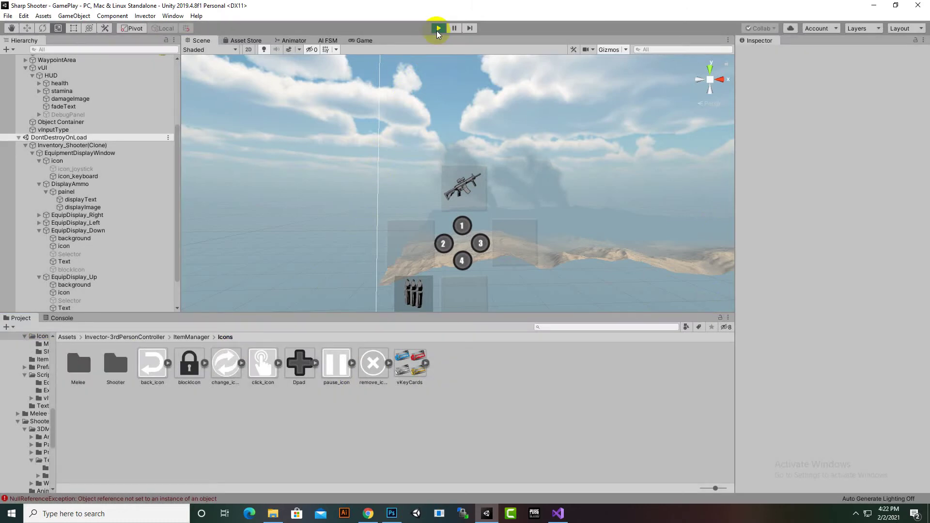
# - Stop play mode, select the health object under HUD and review its Slider and V Slider Size Control settings
pyautogui.scroll(-10, 333, 177)
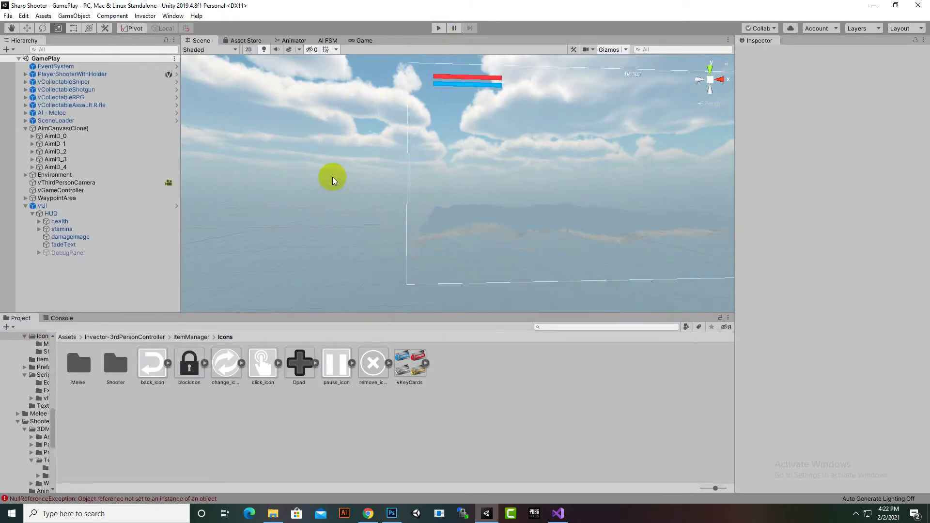
pyautogui.moveTo(494, 90); pyautogui.dragTo(550, 114, button='middle')
pyautogui.scroll(5, 429, 138)
pyautogui.click(479, 154)
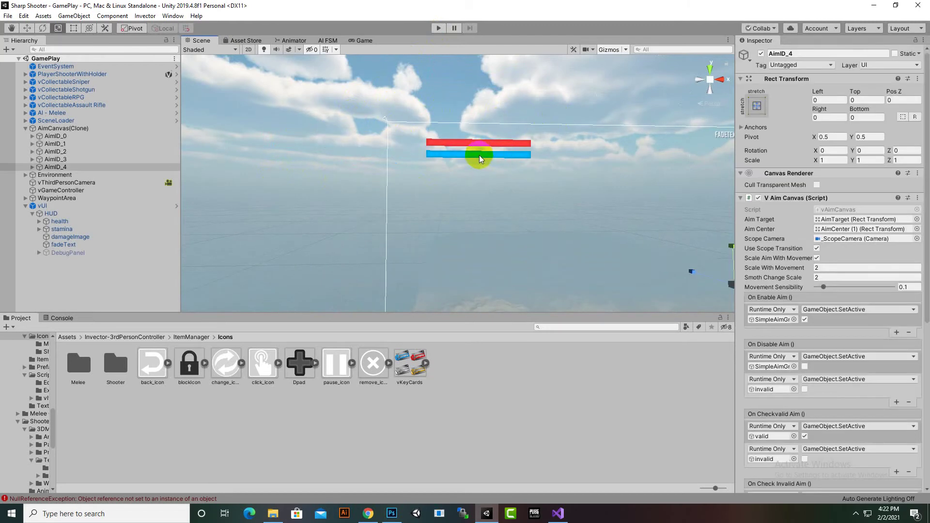
pyautogui.click(469, 155)
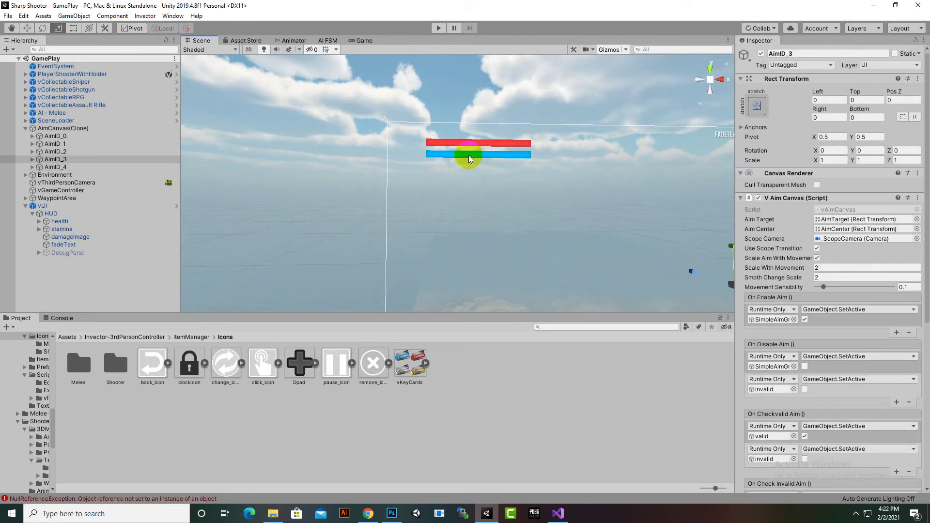
pyautogui.click(475, 146)
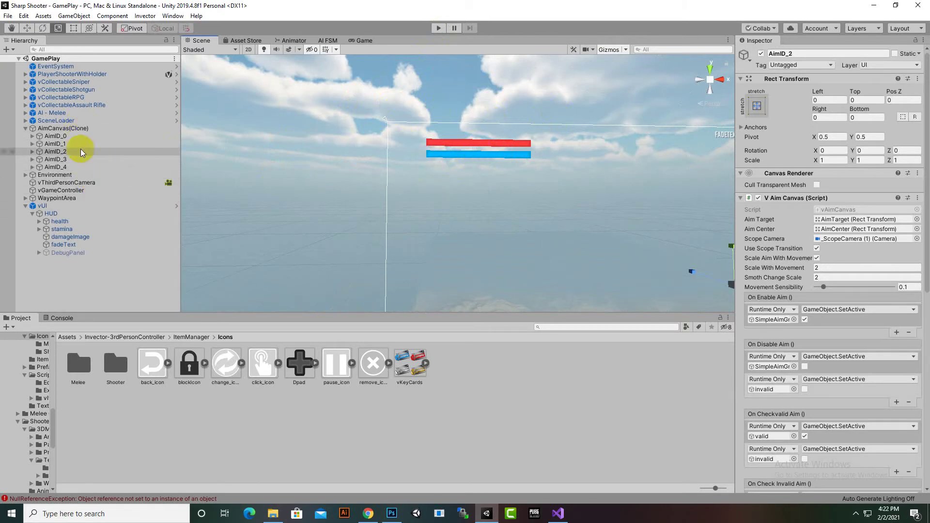
pyautogui.click(466, 153)
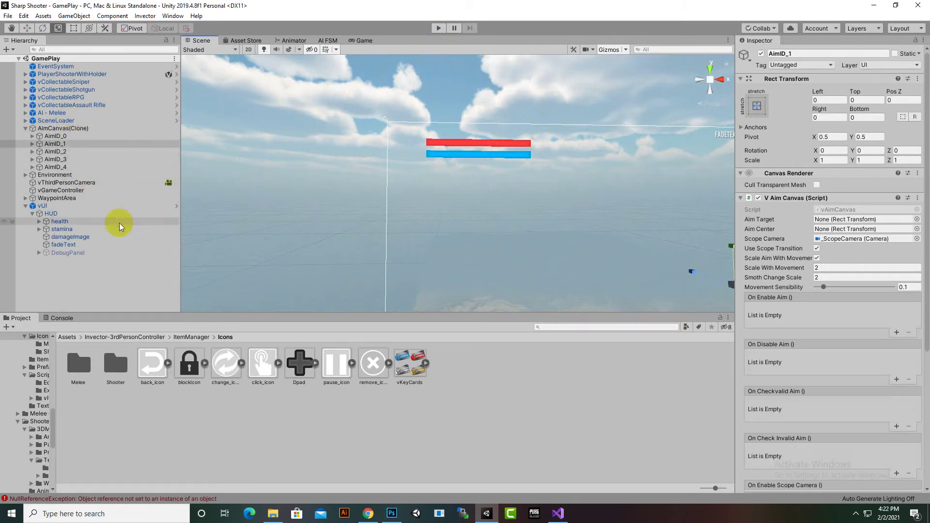
pyautogui.click(72, 222)
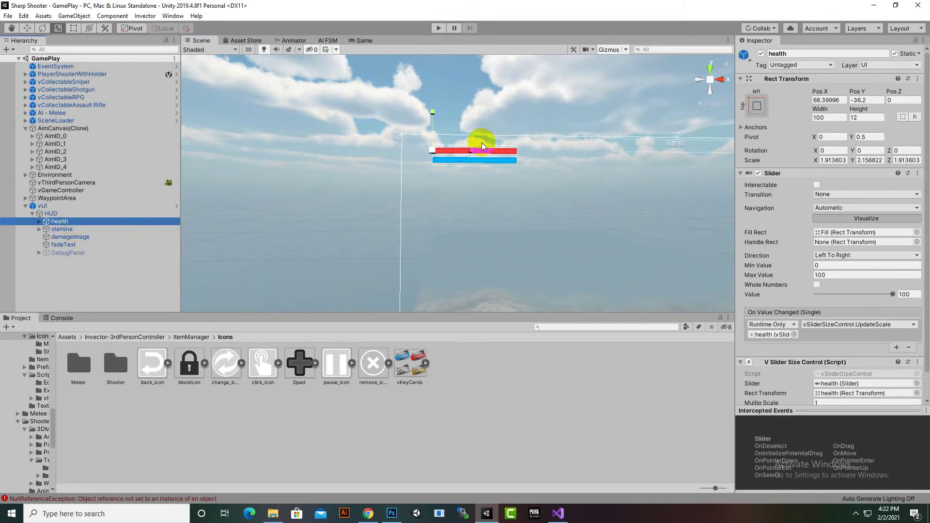
pyautogui.scroll(-2, 833, 308)
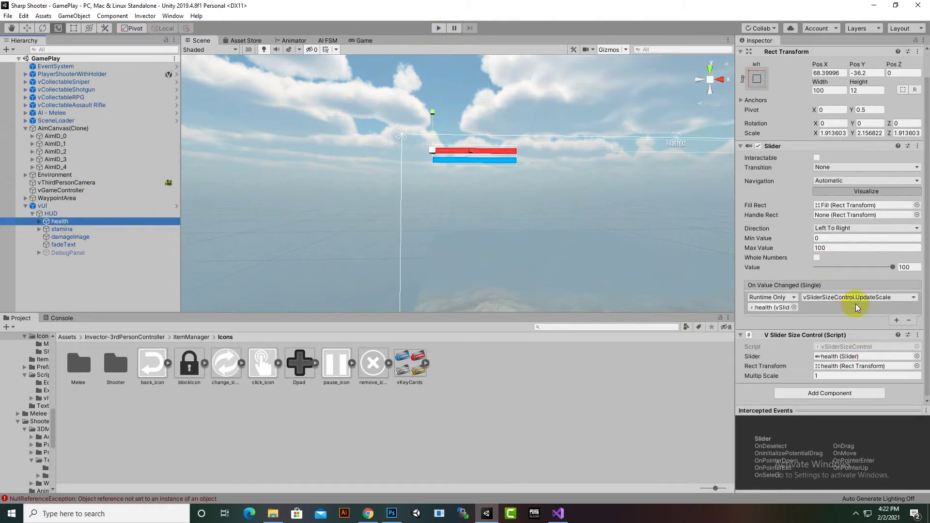
# - Inspect the health bar's Background, Fill Area and Fill objects, and locate and select Fill's enemyHealth source texture in the project
pyautogui.click(40, 222)
pyautogui.click(61, 229)
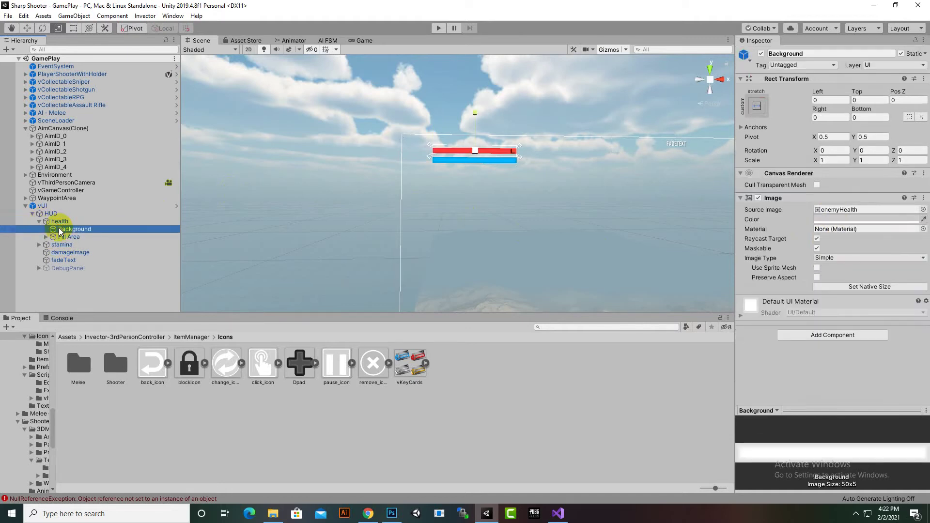
pyautogui.click(46, 237)
pyautogui.click(68, 237)
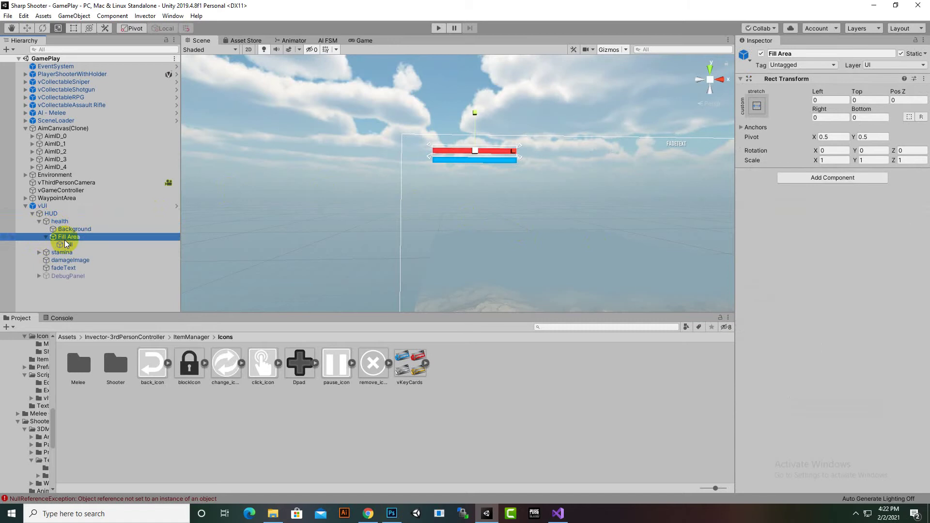
pyautogui.click(65, 246)
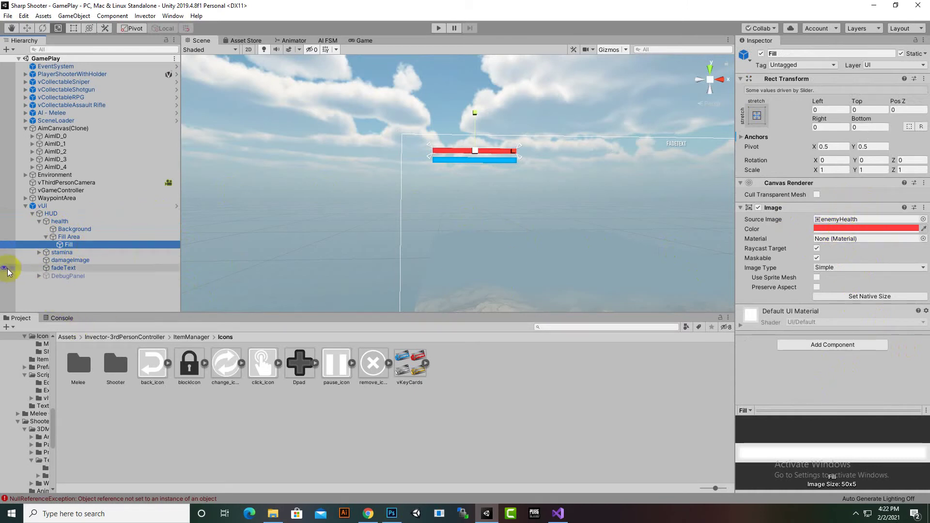
pyautogui.click(853, 219)
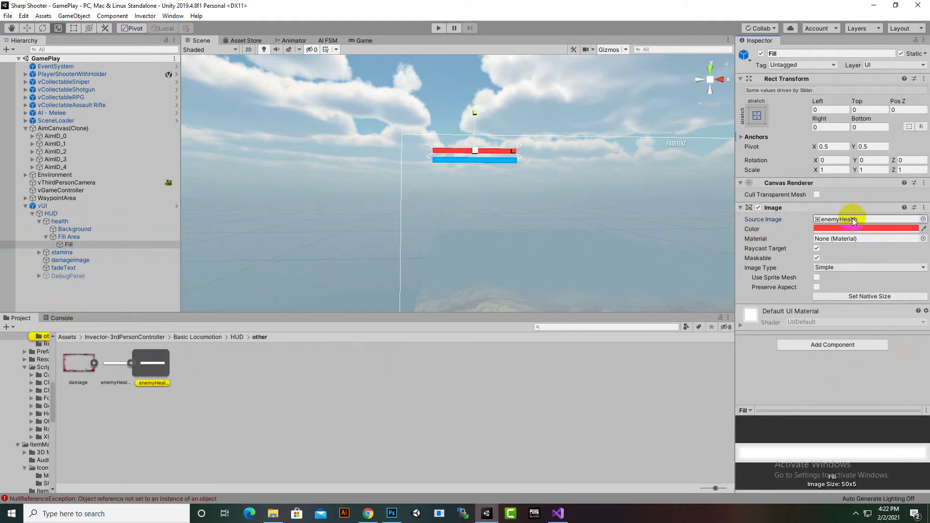
pyautogui.click(121, 362)
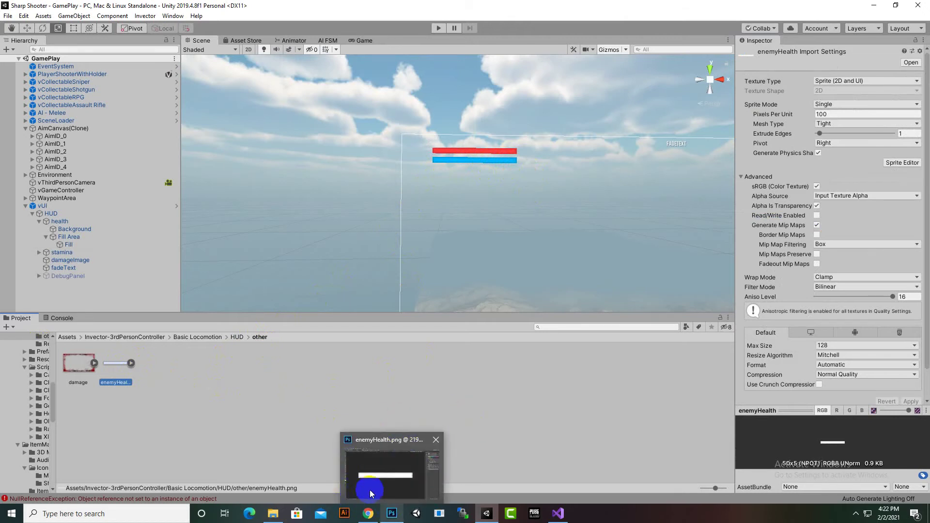
# - Switch to Photoshop to view enemyHealth.png, and switch to Chrome to view the fantasy health bar designs on Freepik
pyautogui.click(383, 458)
pyautogui.click(634, 263)
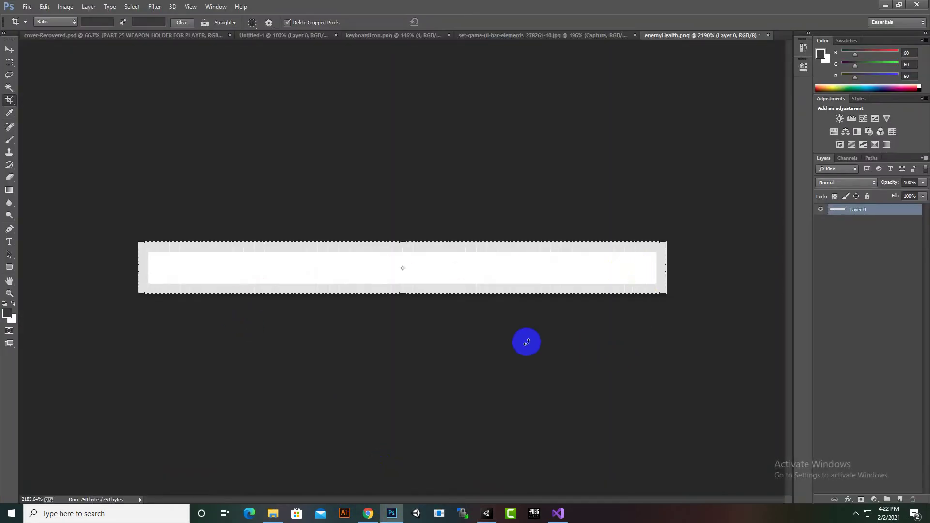
pyautogui.click(380, 516)
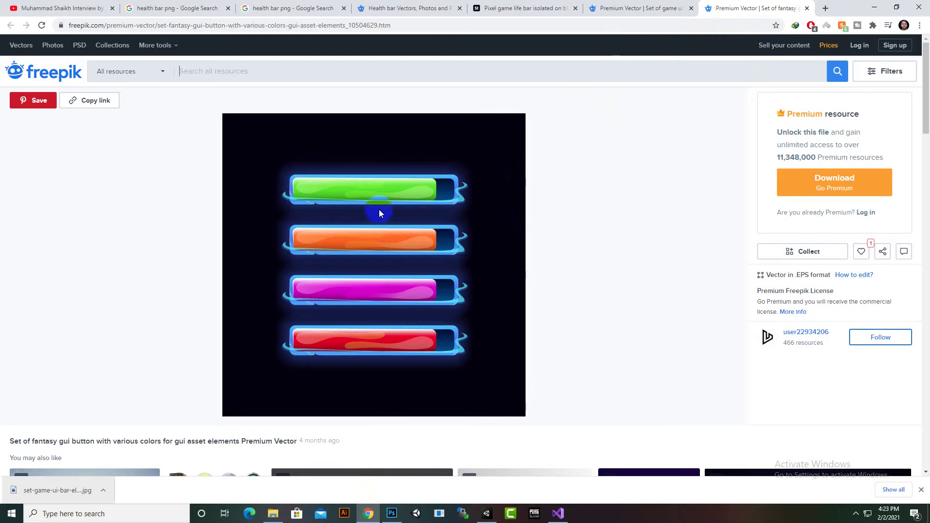
# - Save the fantasy bars image as set-fantasy-gui-button-with-various-colors-gui-asset-elements_278261-177.jpg in the wallper folder and open it in Photoshop
pyautogui.rightClick(380, 195)
pyautogui.click(395, 213)
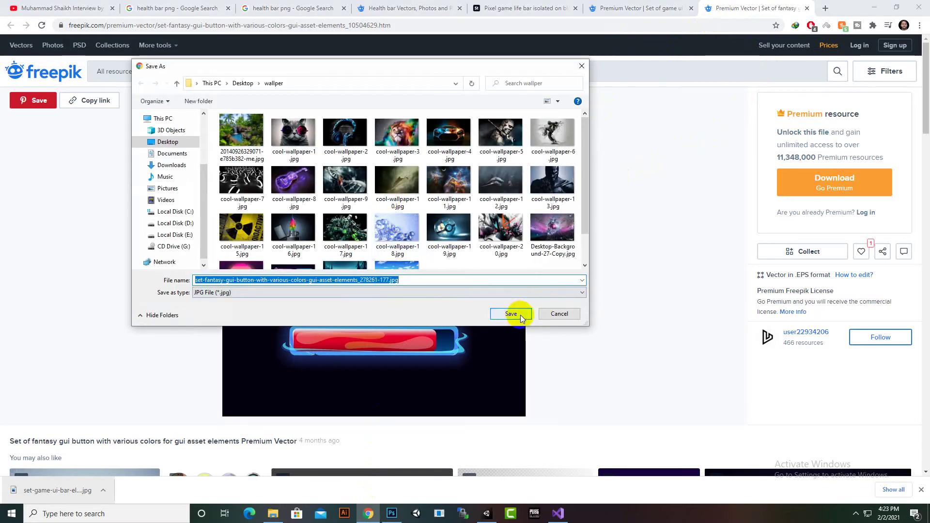
pyautogui.click(511, 314)
pyautogui.moveTo(67, 480); pyautogui.dragTo(783, 36)
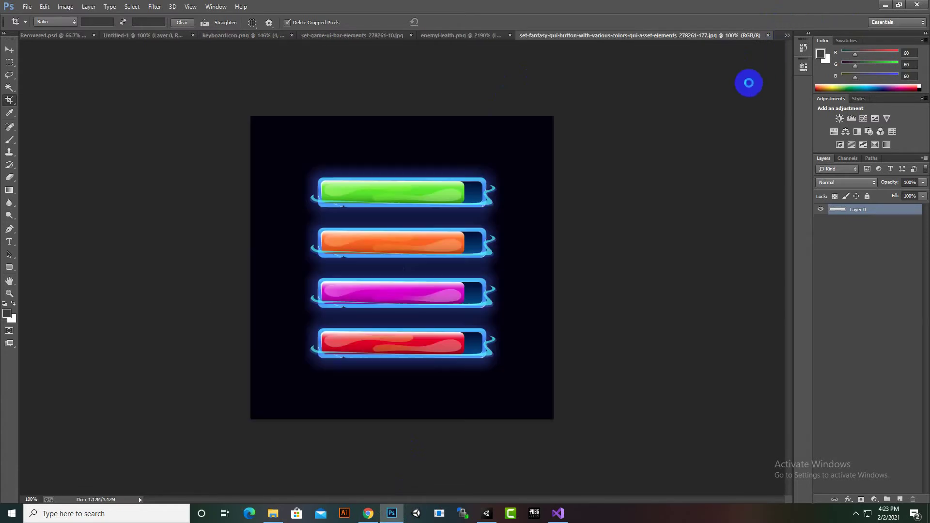
# - Convert the locked Background into a regular layer and delete the outer black area around the bars using the Magic Wand
pyautogui.doubleClick(871, 221)
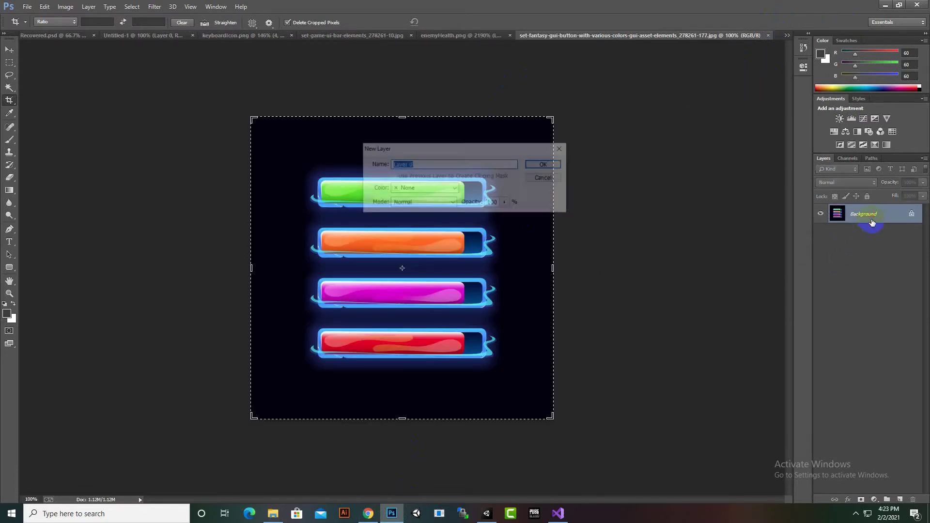
pyautogui.click(539, 166)
pyautogui.click(9, 50)
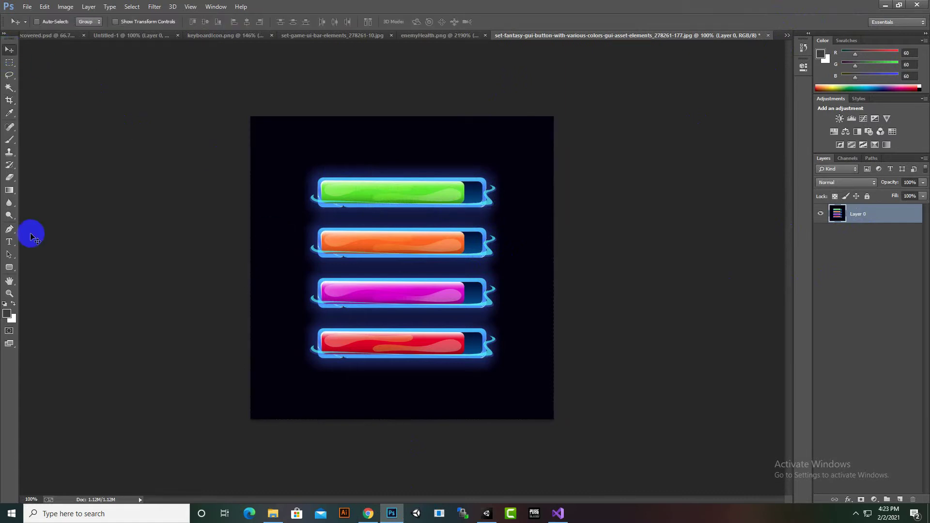
pyautogui.click(10, 100)
pyautogui.click(10, 88)
pyautogui.click(359, 152)
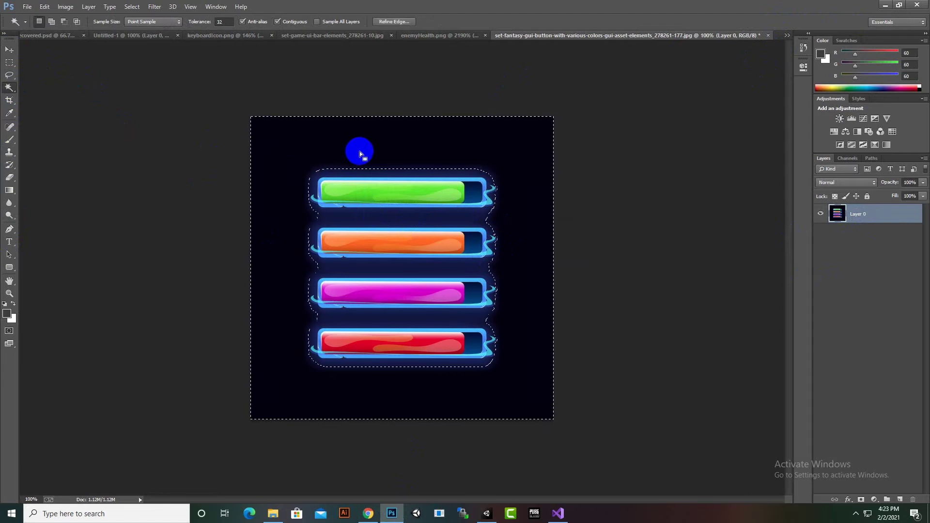
pyautogui.press('Delete')
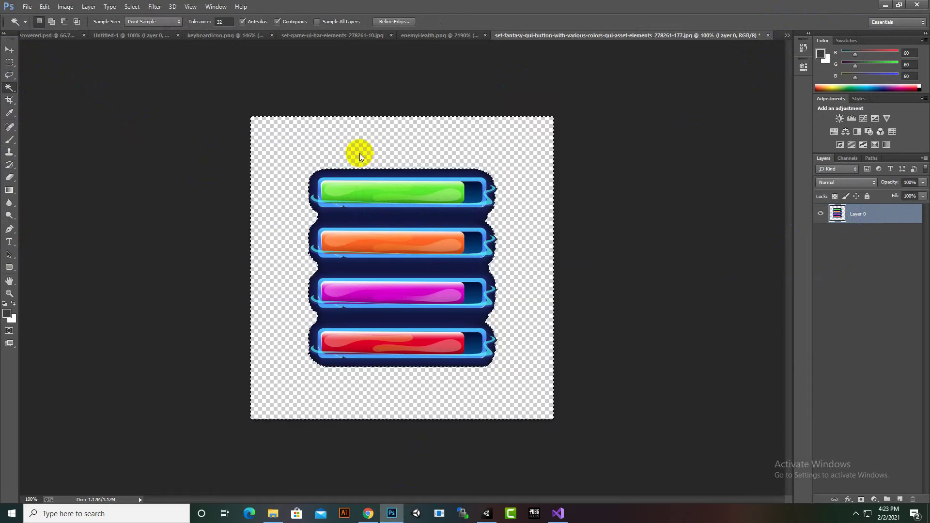
# - Delete the dark blue glow surrounding the four bars, clear the selection and check the cutout edges for leftover fringe
pyautogui.click(453, 217)
pyautogui.click(444, 215)
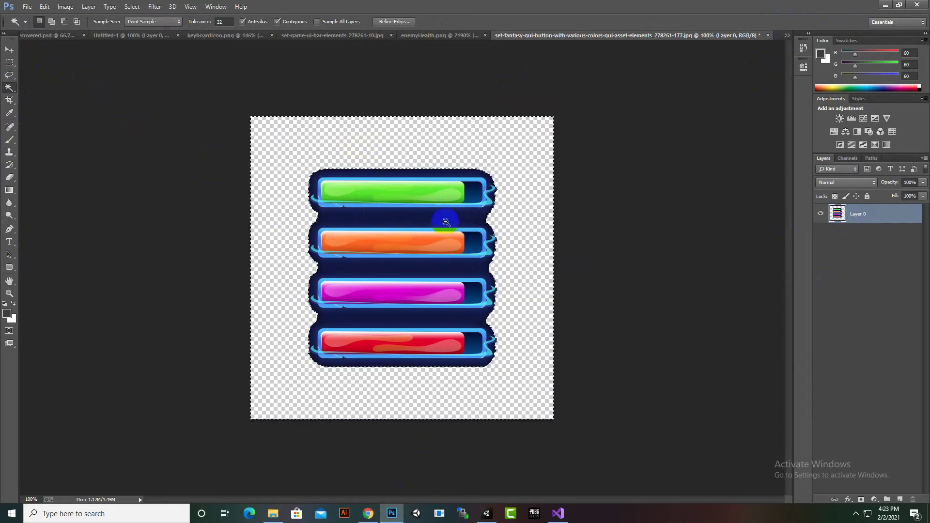
pyautogui.press('Delete')
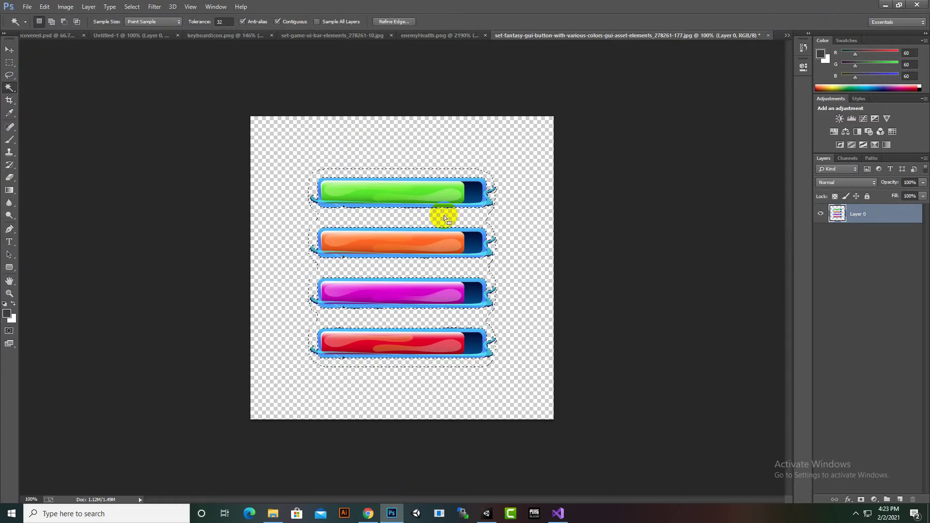
pyautogui.hotkey('ctrl', 'd')
pyautogui.keyDown('alt'); pyautogui.scroll(5, 500, 209); pyautogui.keyUp('alt')
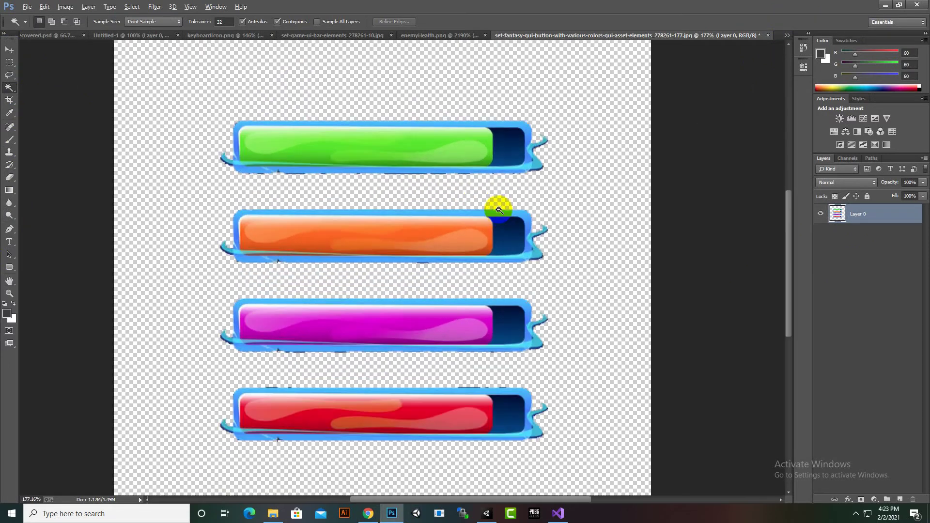
pyautogui.keyDown('alt'); pyautogui.scroll(2, 499, 207); pyautogui.keyUp('alt')
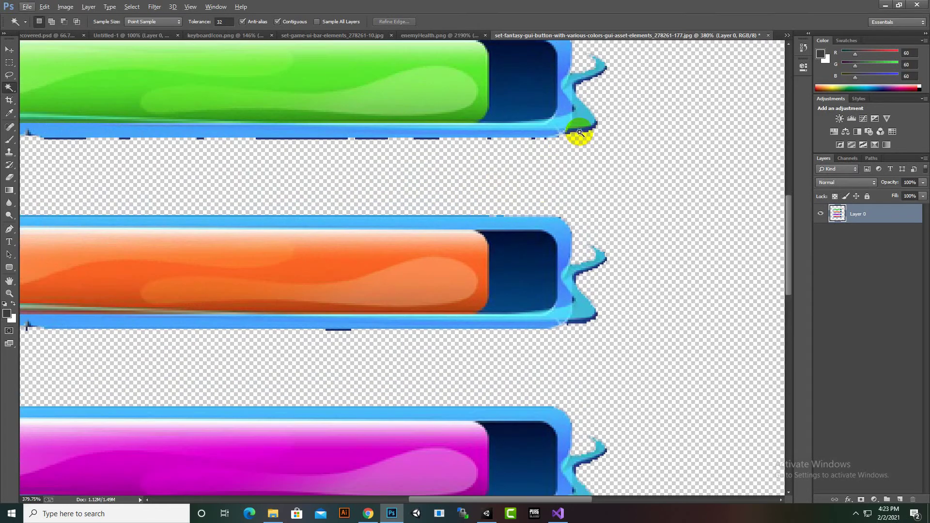
pyautogui.keyDown('alt'); pyautogui.scroll(-4, 579, 136); pyautogui.keyUp('alt')
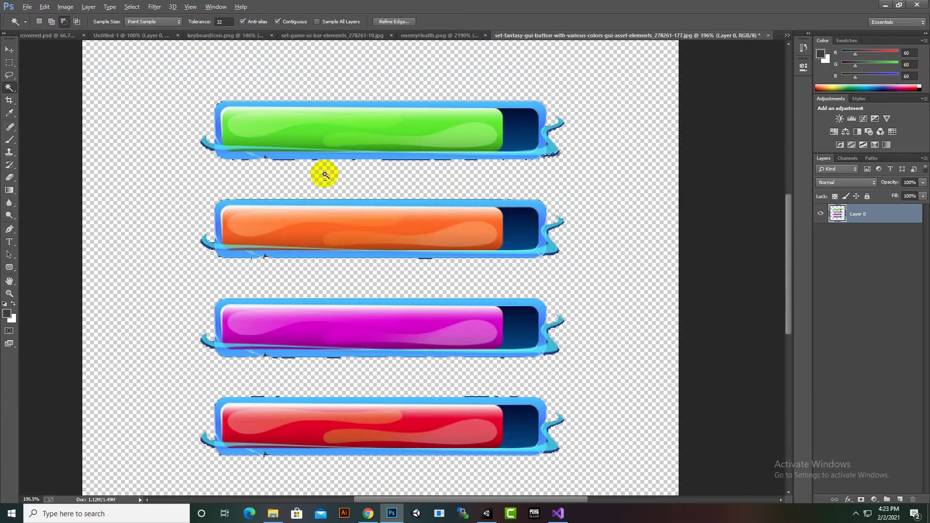
pyautogui.keyDown('alt'); pyautogui.scroll(2, 276, 165); pyautogui.keyUp('alt')
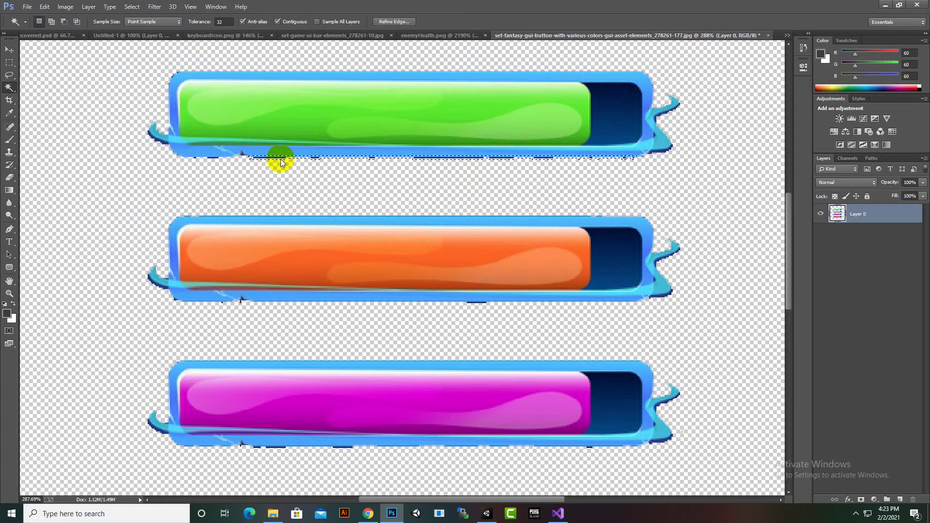
pyautogui.keyDown('alt'); pyautogui.scroll(-3, 289, 181); pyautogui.keyUp('alt')
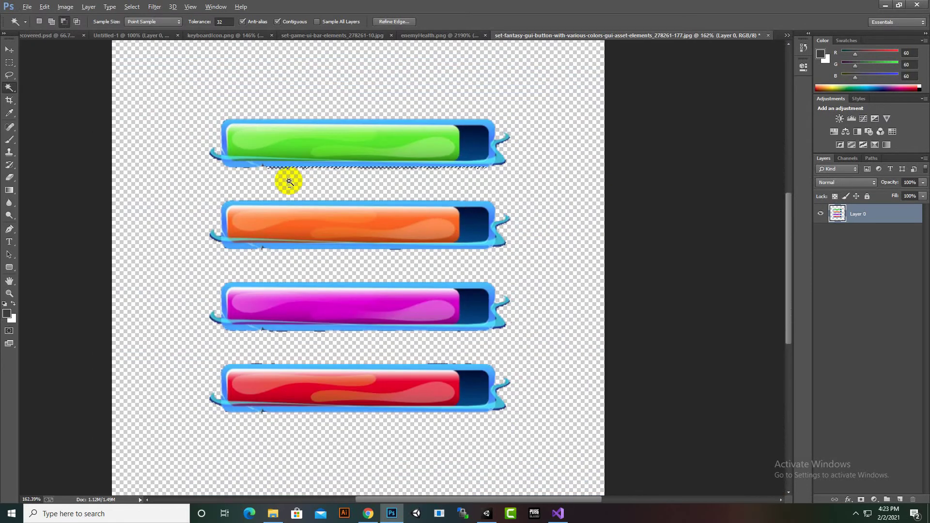
pyautogui.click(10, 50)
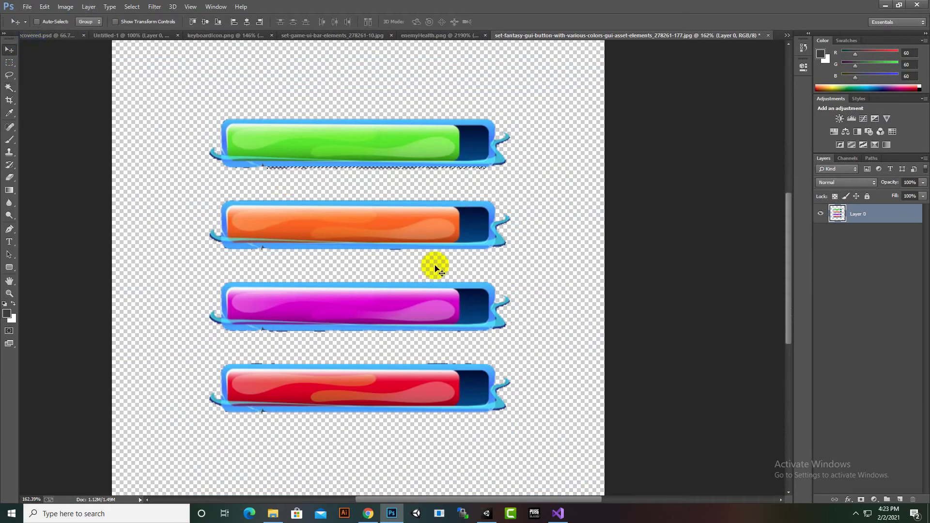
# - Switch to Chrome and run a Google Images search for "texture background"
pyautogui.click(368, 514)
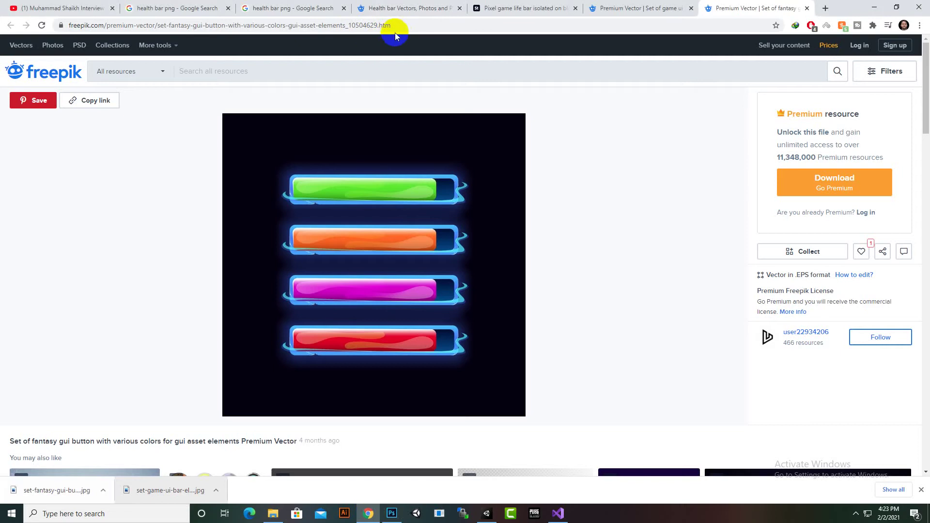
pyautogui.click(271, 7)
pyautogui.click(218, 7)
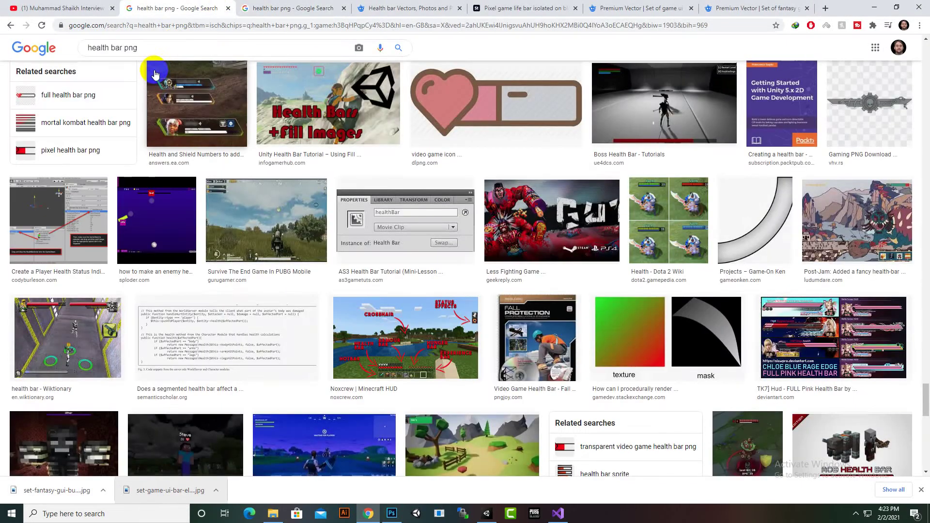
pyautogui.scroll(8, 155, 74)
pyautogui.moveTo(171, 48); pyautogui.dragTo(4, 60)
pyautogui.write('texture background')
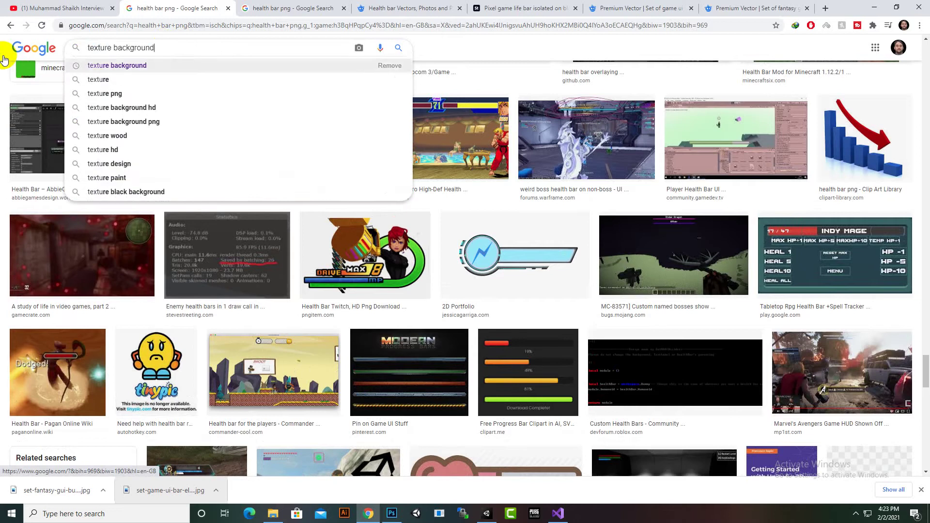
pyautogui.press('Return')
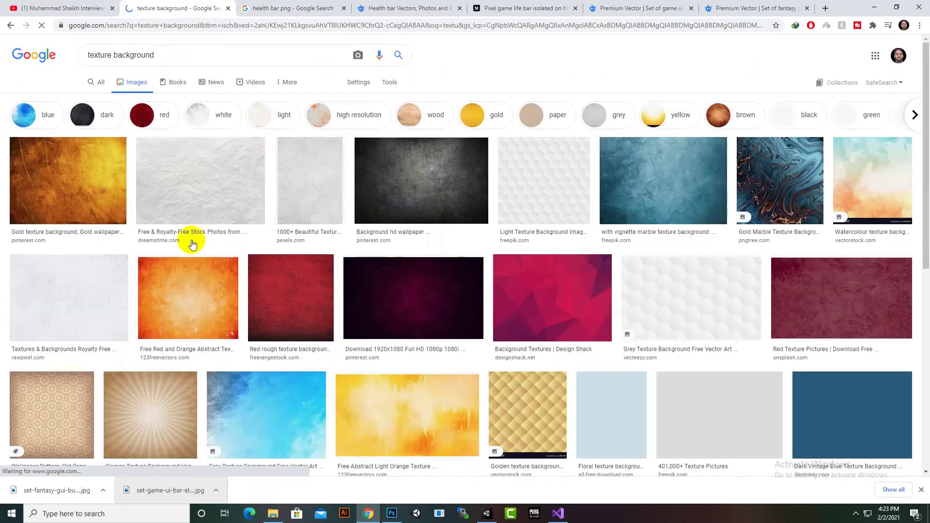
# - Open the red rough texture background result in a separate tab, browse the other textures and view the opened image
pyautogui.click(300, 285)
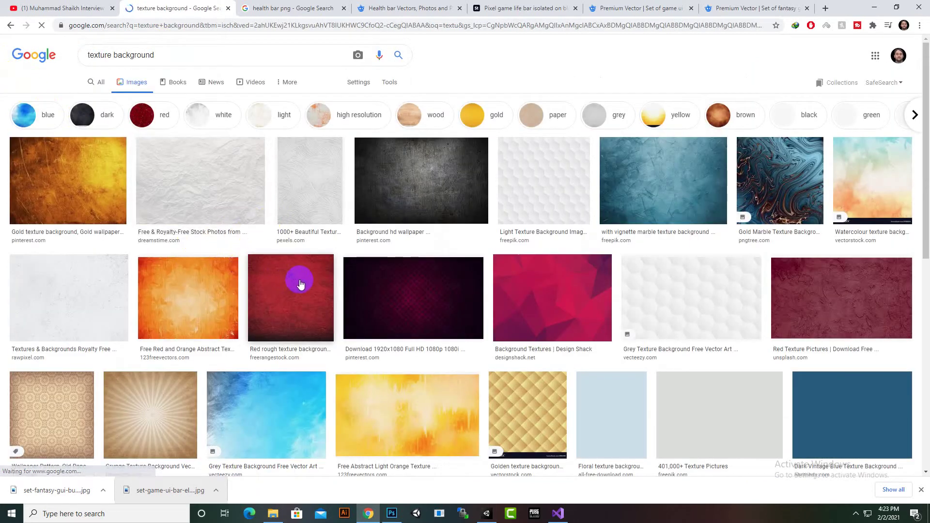
pyautogui.scroll(-2, 300, 281)
pyautogui.rightClick(310, 197)
pyautogui.click(322, 205)
pyautogui.scroll(-4, 295, 289)
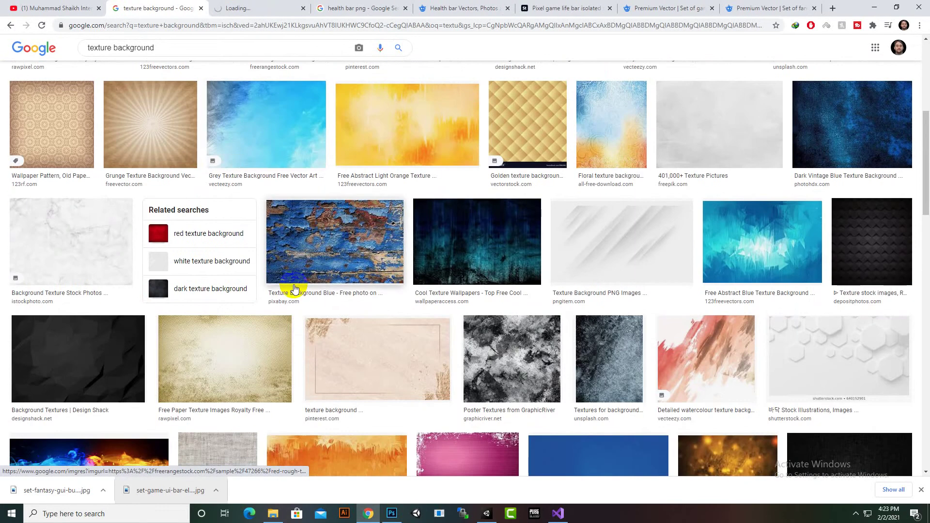
pyautogui.scroll(-3, 295, 289)
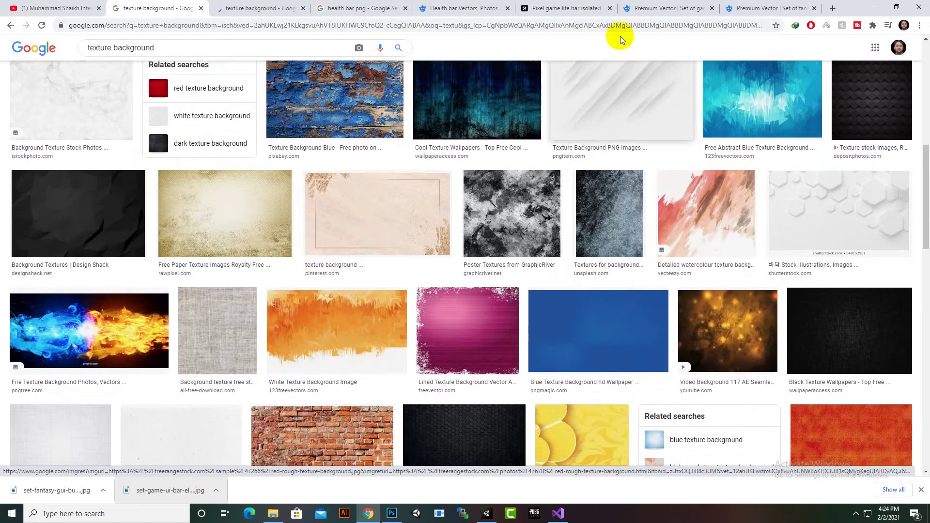
pyautogui.click(260, 4)
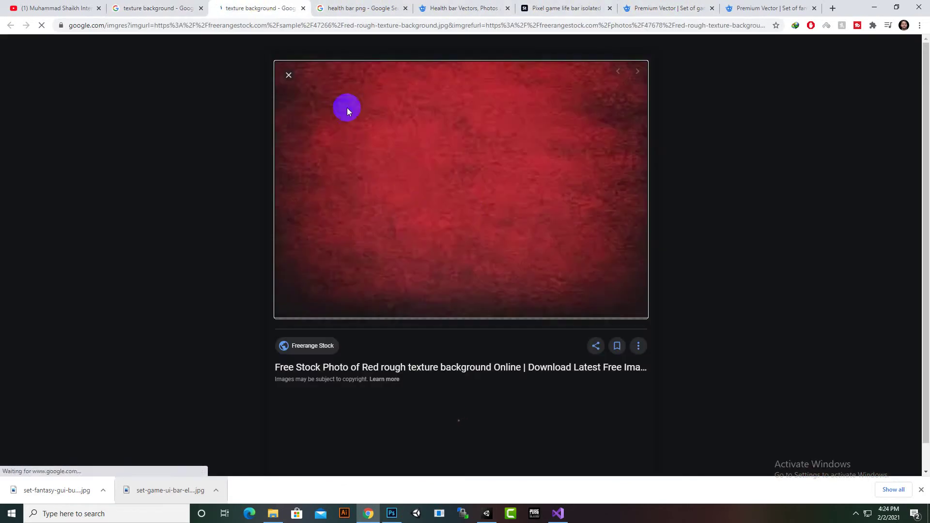
# - Save the red texture image as red-rough-texture-background.jpg in the wallper folder
pyautogui.rightClick(476, 187)
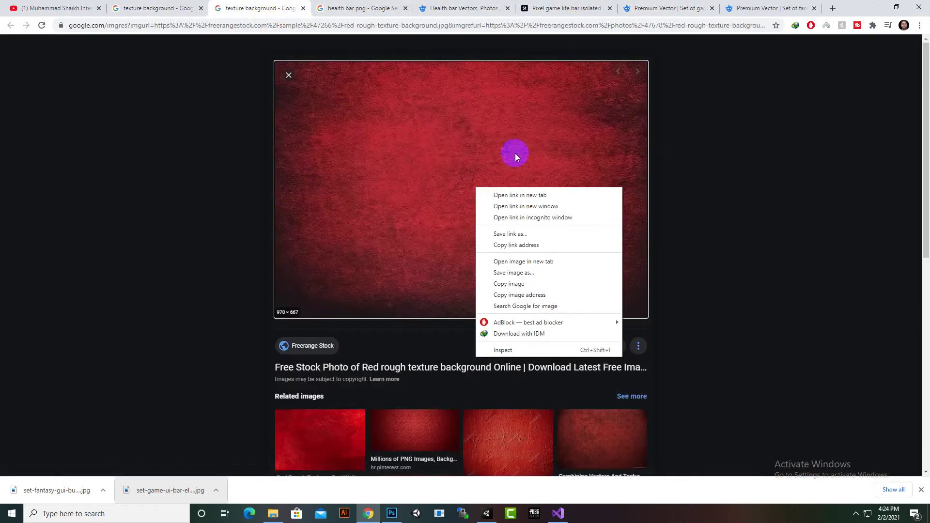
pyautogui.click(535, 273)
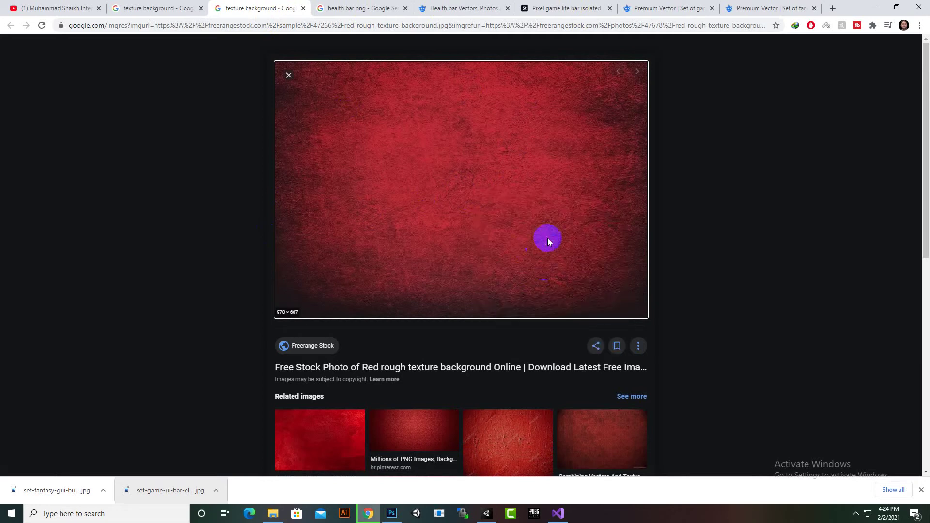
pyautogui.click(522, 313)
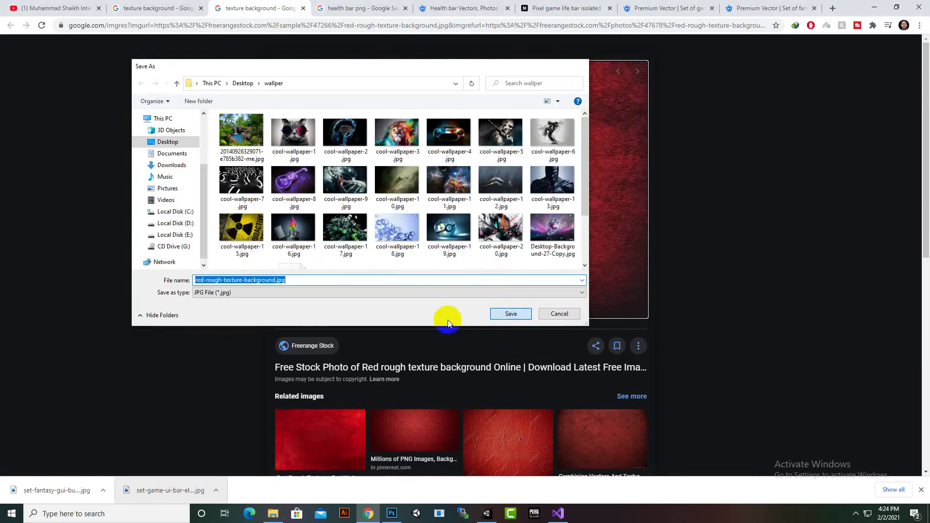
# - Place the downloaded red-rough-texture-background image into enemyHealth.png in Photoshop and scale it up to cover the whole bar
pyautogui.moveTo(43, 495); pyautogui.dragTo(423, 274)
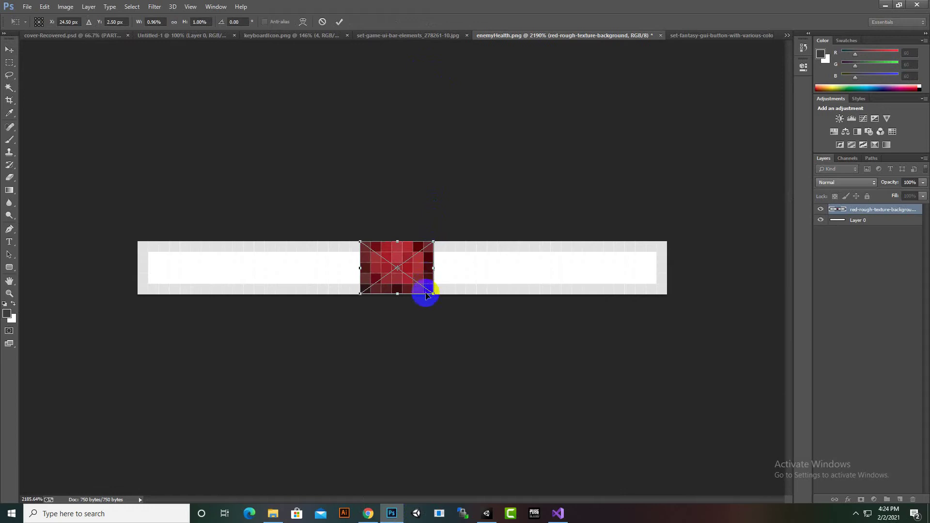
pyautogui.press('Return')
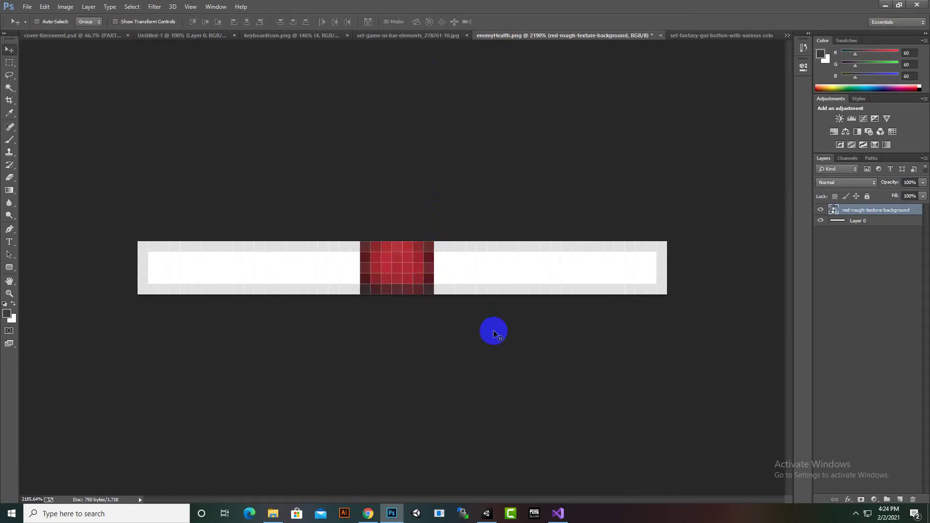
pyautogui.hotkey('ctrl', 't')
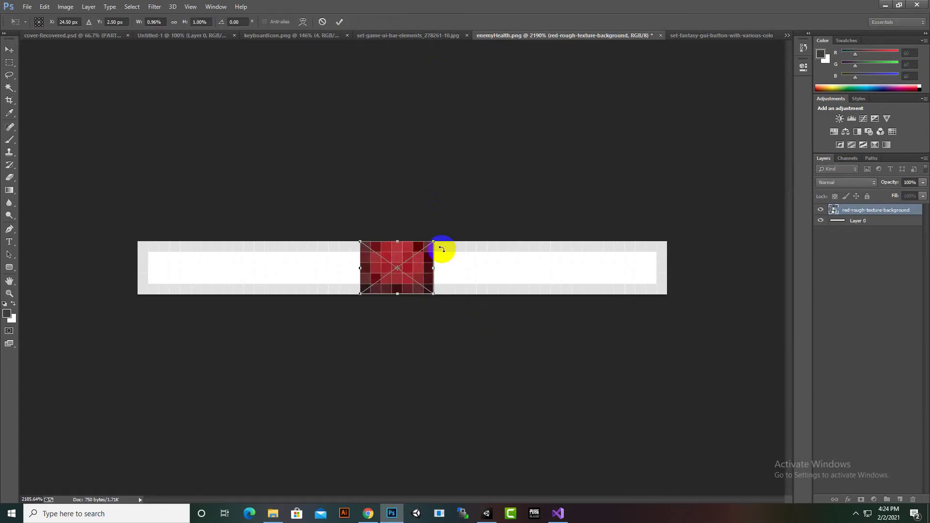
pyautogui.moveTo(435, 240); pyautogui.dragTo(681, 116)
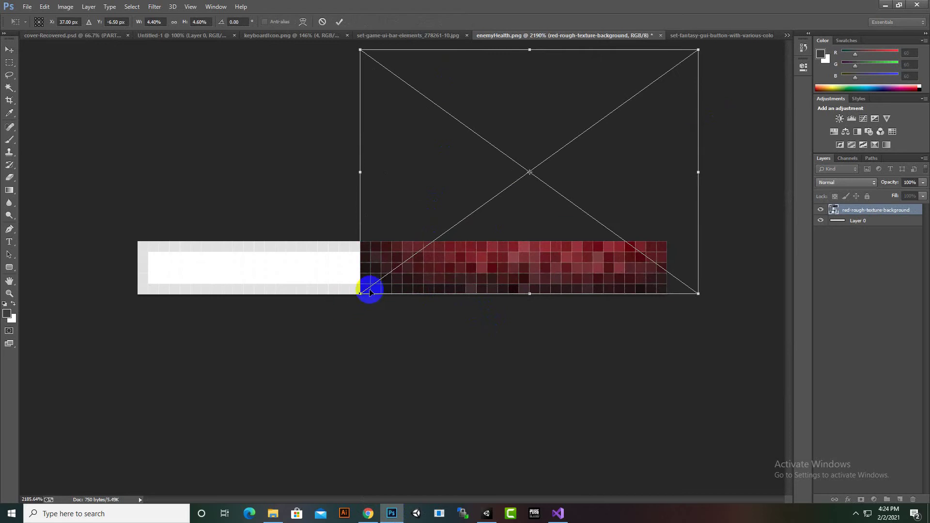
pyautogui.moveTo(356, 294); pyautogui.dragTo(135, 448)
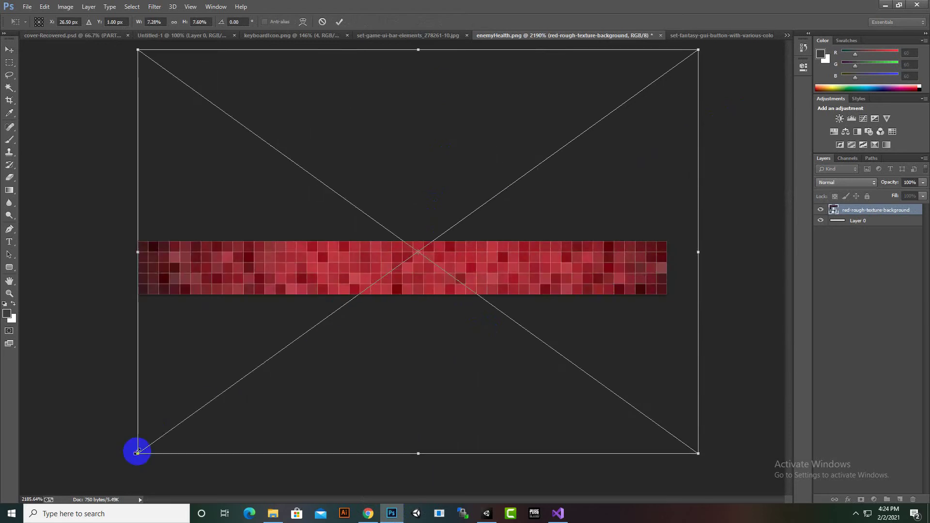
pyautogui.press('Return')
pyautogui.keyDown('alt'); pyautogui.scroll(-3, 312, 347); pyautogui.keyUp('alt')
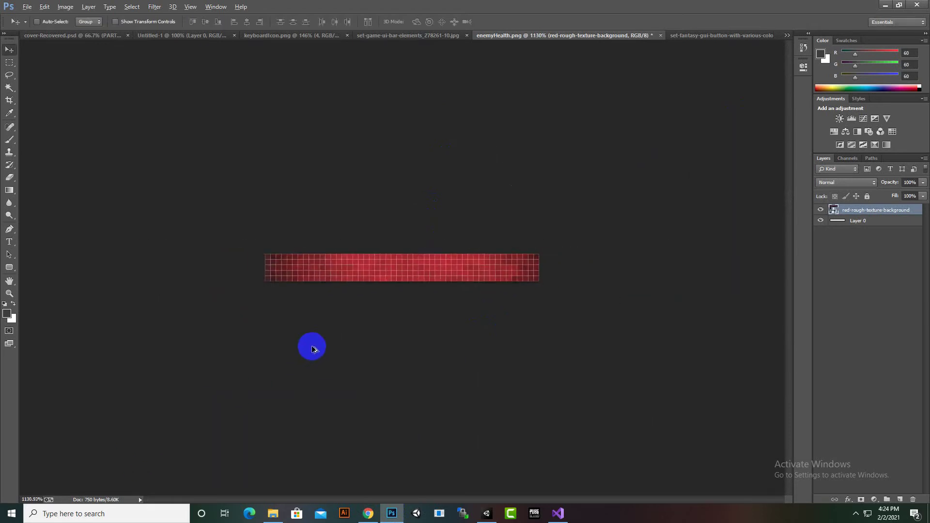
pyautogui.keyDown('alt'); pyautogui.scroll(3, 312, 347); pyautogui.keyUp('alt')
pyautogui.keyDown('alt'); pyautogui.scroll(-3, 311, 347); pyautogui.keyUp('alt')
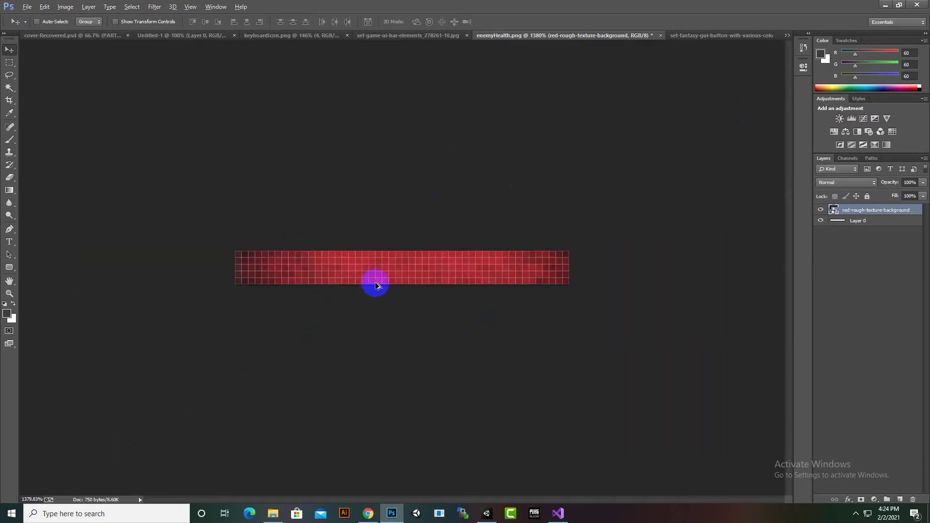
pyautogui.press('alt')
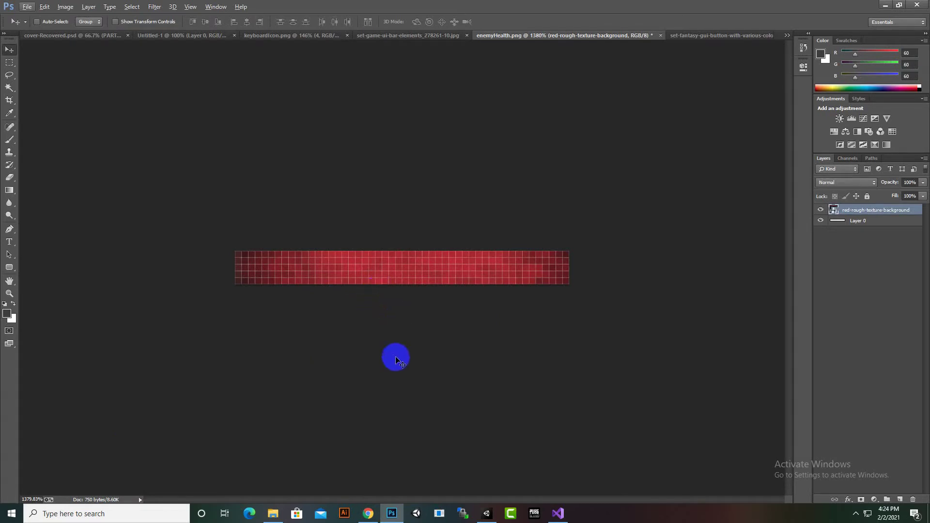
# - Switch to Unity and import the downloaded red-rough-texture-background image into the HUD/other folder
pyautogui.click(487, 514)
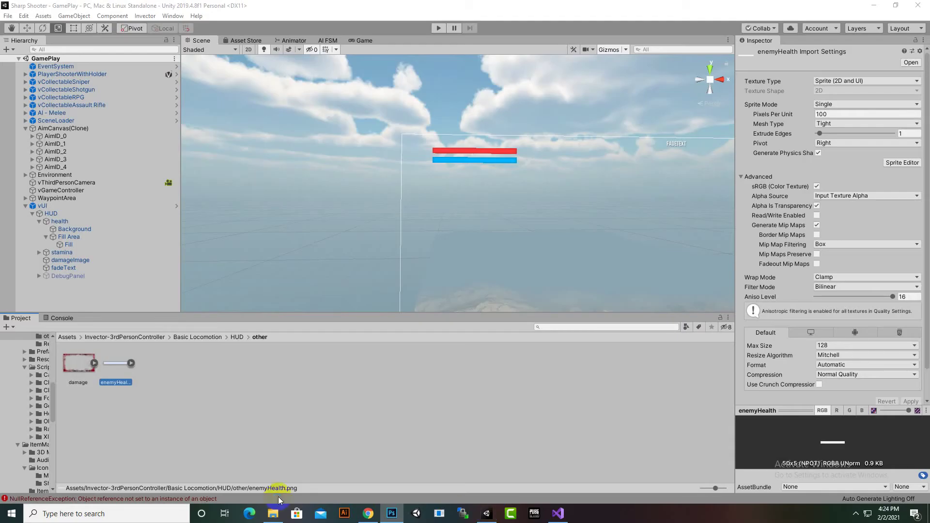
pyautogui.click(273, 513)
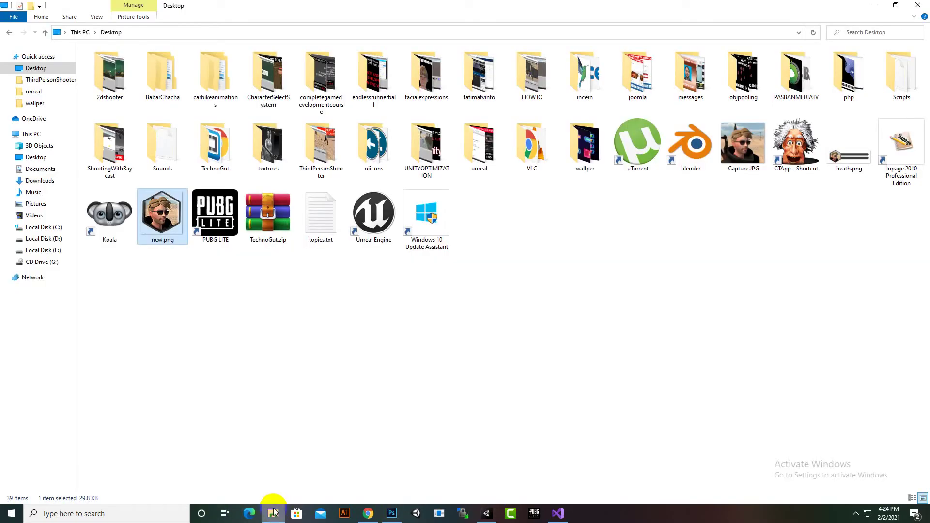
pyautogui.click(675, 191)
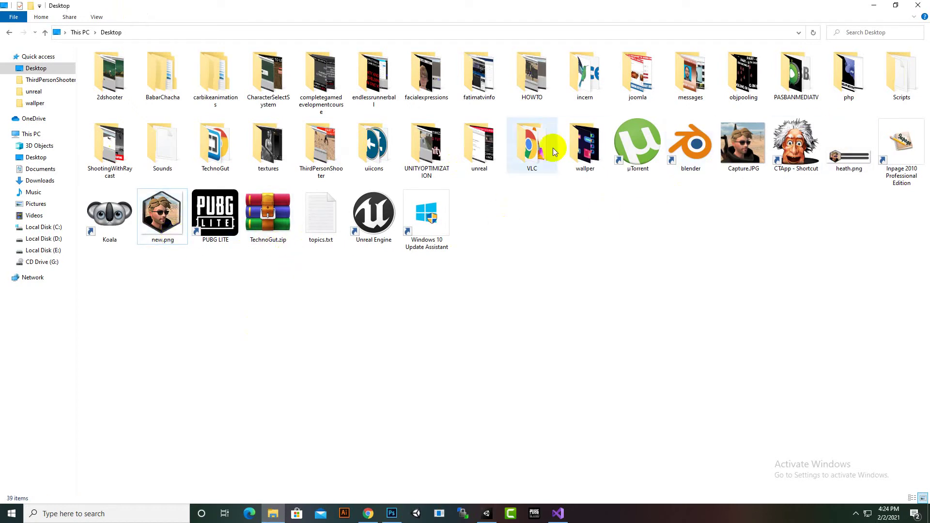
pyautogui.click(699, 66)
pyautogui.doubleClick(699, 67)
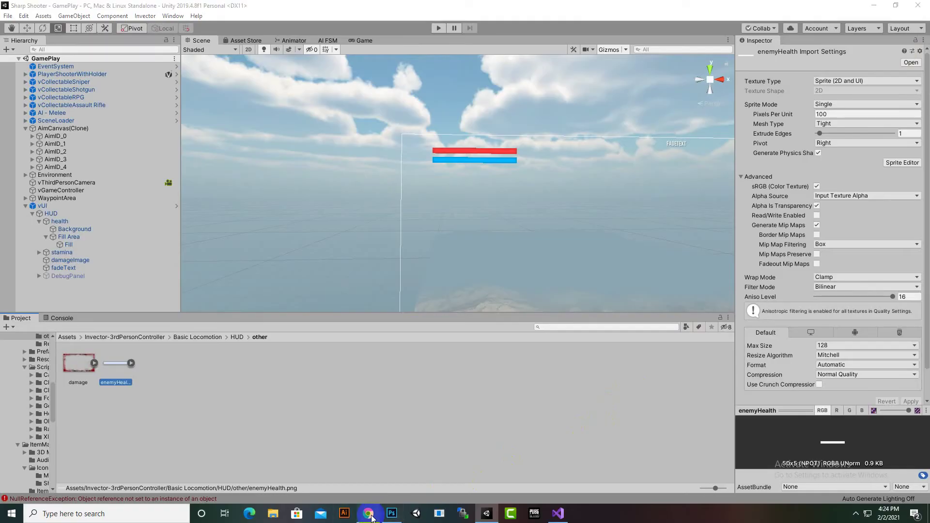
pyautogui.click(368, 513)
pyautogui.moveTo(68, 489); pyautogui.dragTo(171, 422)
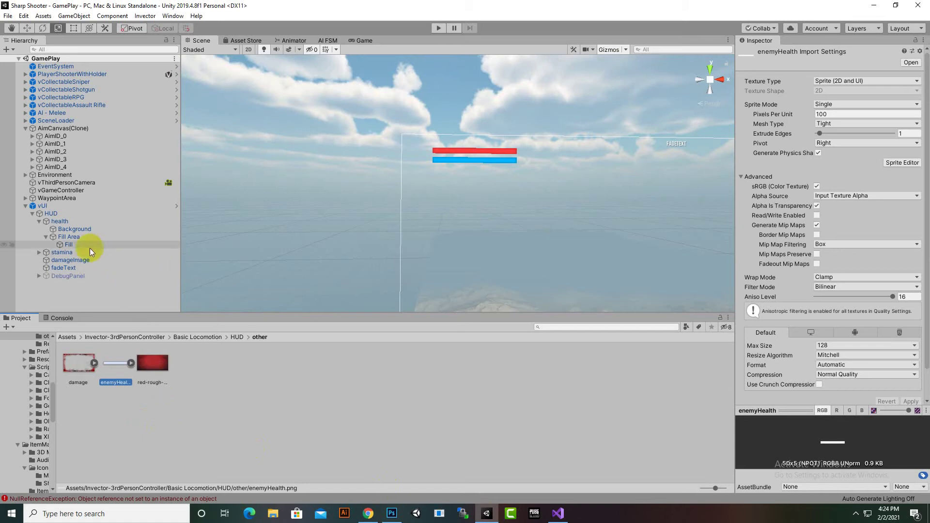
# - Change the red-rough-texture-background import Texture Type to Sprite (2D and UI) and apply it
pyautogui.click(71, 232)
pyautogui.moveTo(165, 363); pyautogui.dragTo(834, 209)
pyautogui.click(152, 367)
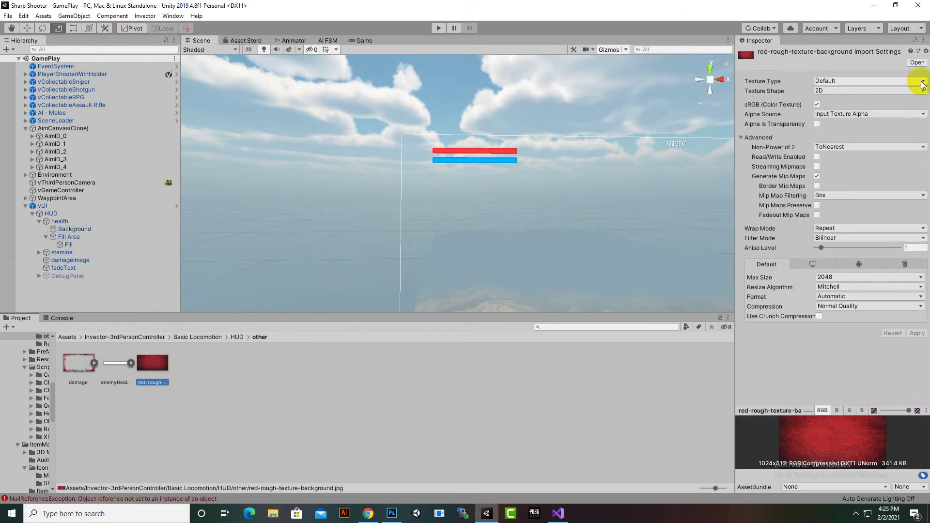
pyautogui.click(883, 80)
pyautogui.click(866, 125)
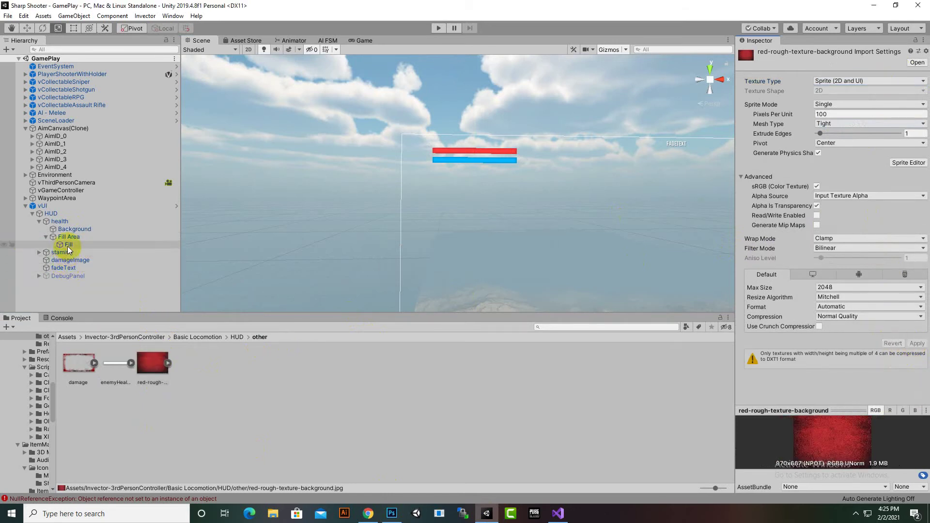
# - Assign red-rough-texture-background as the Source Image of the health bar's Background and Fill, and inspect the bar in the scene
pyautogui.click(75, 230)
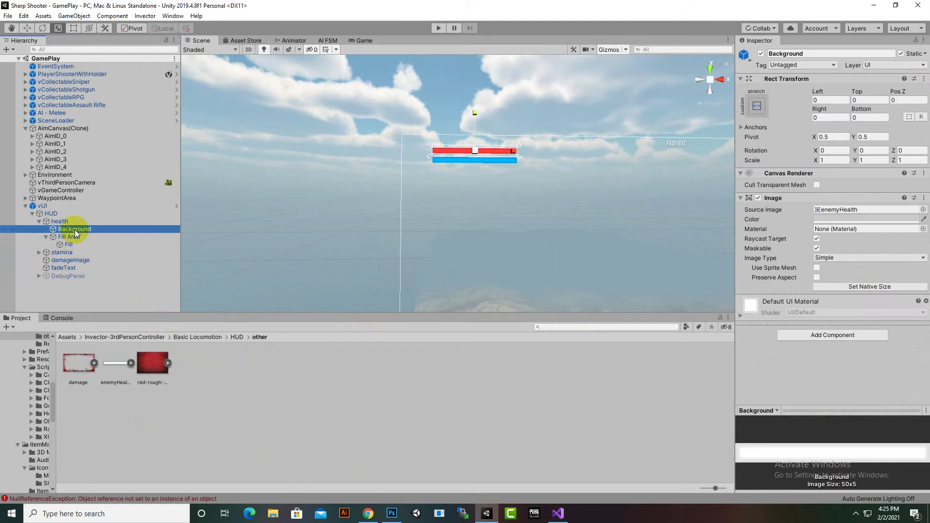
pyautogui.moveTo(119, 364); pyautogui.dragTo(840, 209)
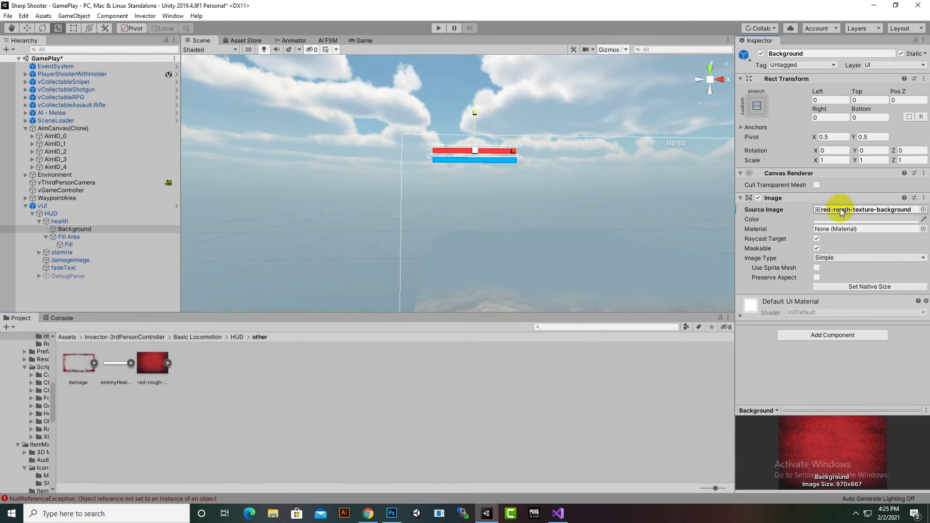
pyautogui.click(66, 244)
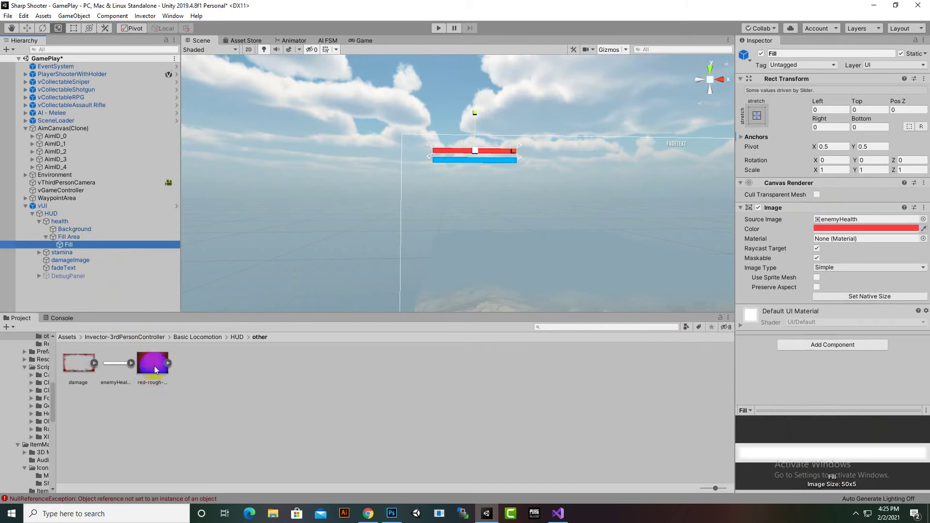
pyautogui.moveTo(154, 370); pyautogui.dragTo(807, 224)
pyautogui.click(509, 137)
pyautogui.scroll(3, 509, 136)
pyautogui.moveTo(512, 135)
pyautogui.mouseDown(button='middle')
pyautogui.moveTo(459, 233)
pyautogui.moveTo(464, 248)
pyautogui.mouseUp(button='middle')
pyautogui.scroll(3, 517, 226)
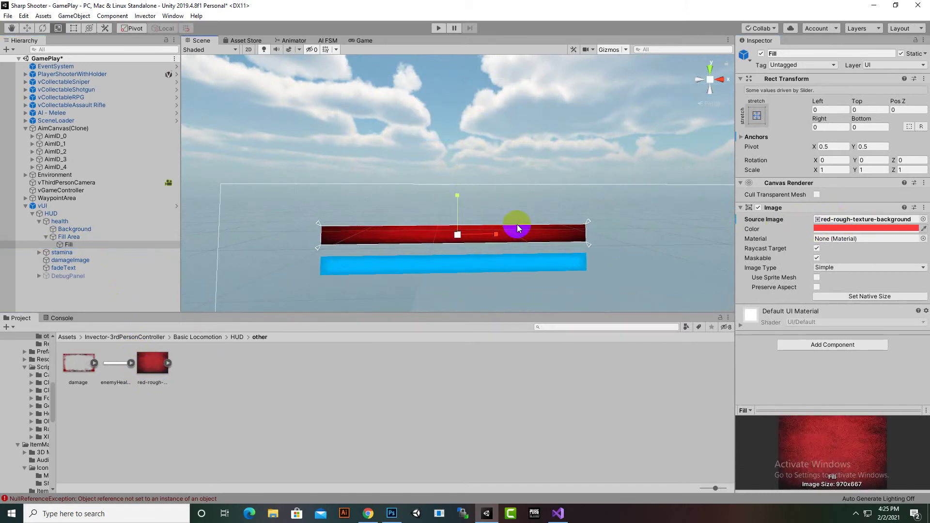
pyautogui.scroll(-2, 517, 228)
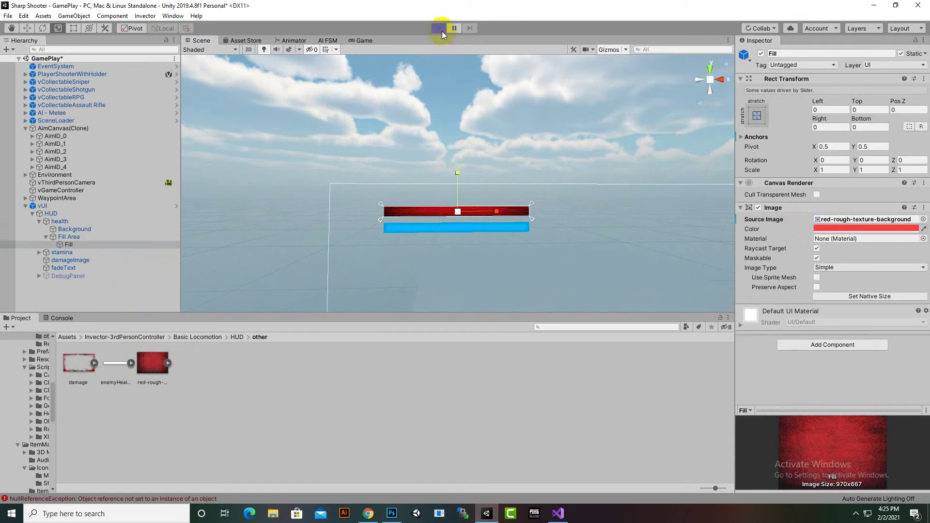
# - Play-test the game, moving the character near the enemy to check the textured health bar, and stop the run
pyautogui.click(441, 29)
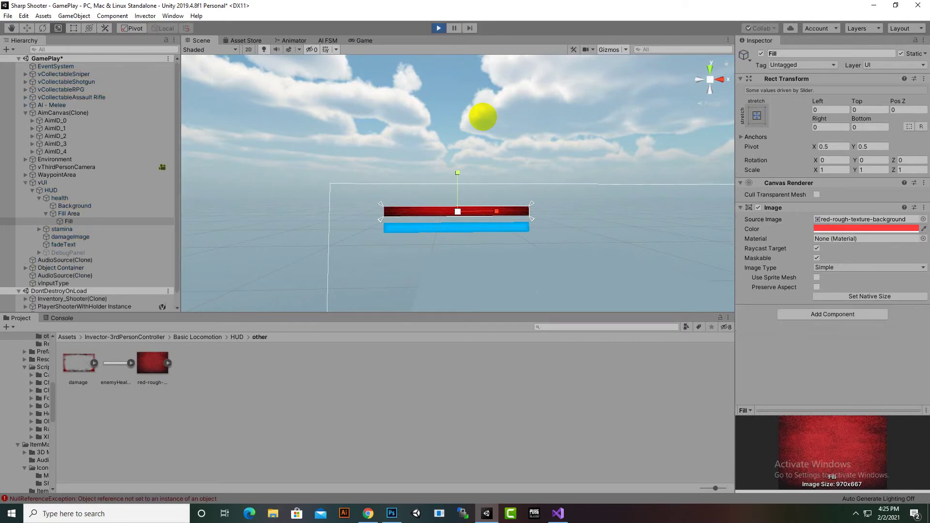
pyautogui.press('w')
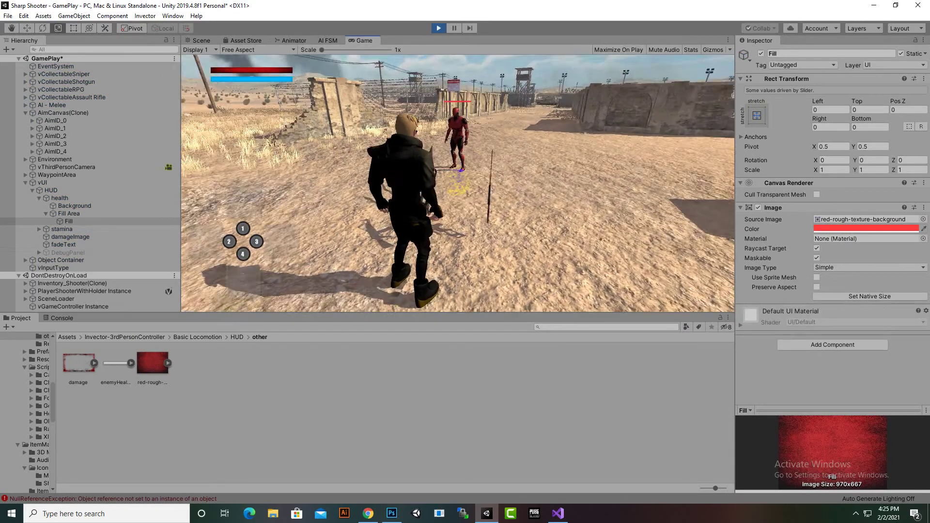
pyautogui.press('s')
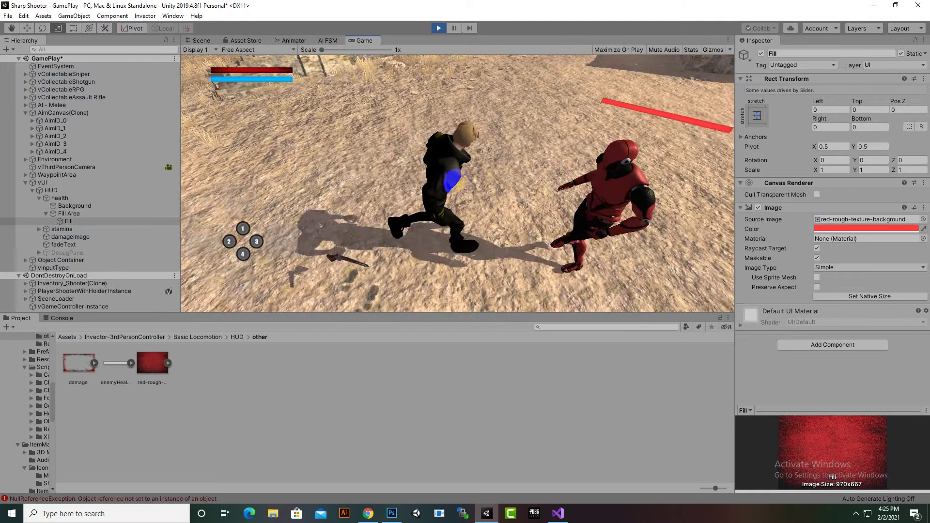
pyautogui.press('d')
pyautogui.press('s')
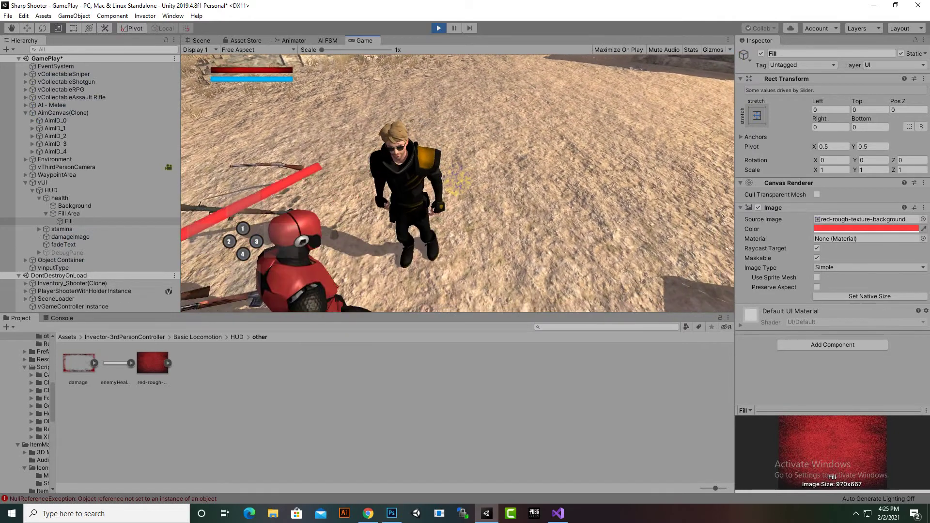
pyautogui.press('a')
pyautogui.press('a')
pyautogui.click(457, 182)
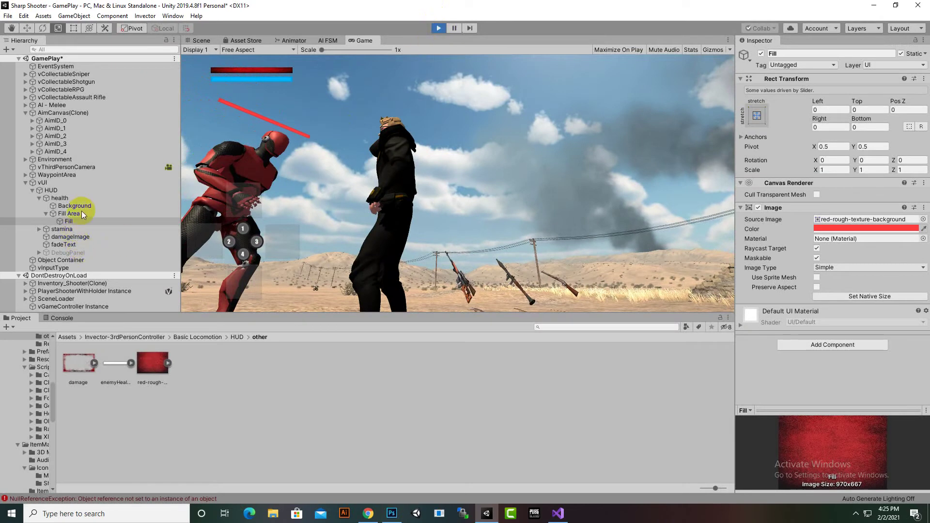
pyautogui.hotkey('ctrl', 'p')
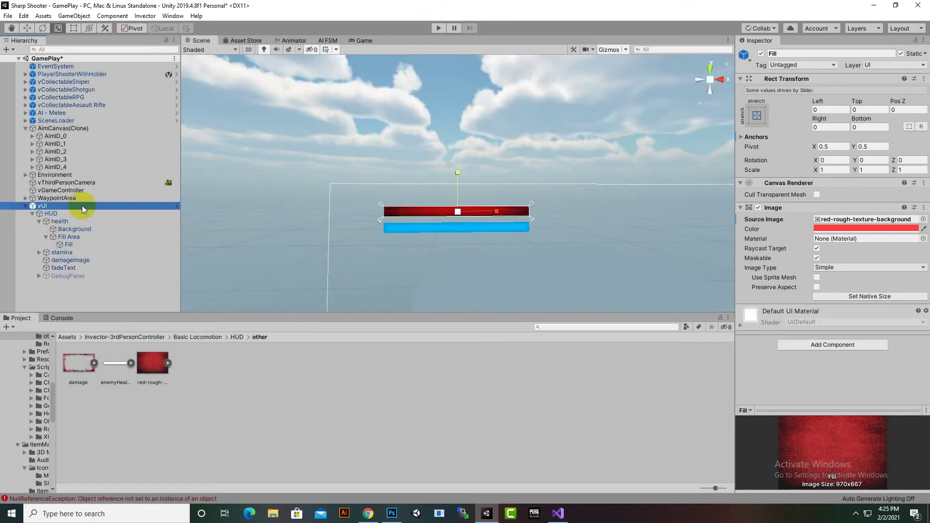
# - Restore enemyHealth as the Source Image of the health bar's Background
pyautogui.click(83, 206)
pyautogui.click(78, 230)
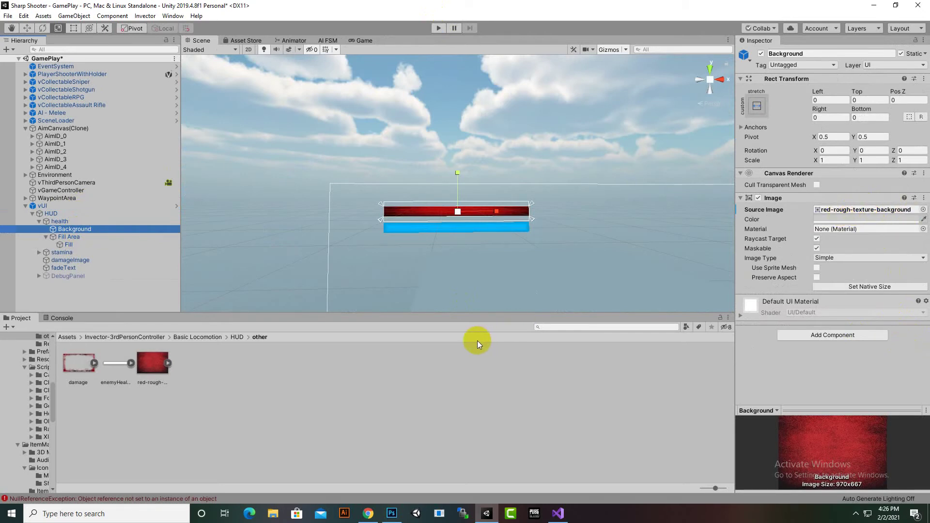
pyautogui.moveTo(116, 383); pyautogui.dragTo(839, 213)
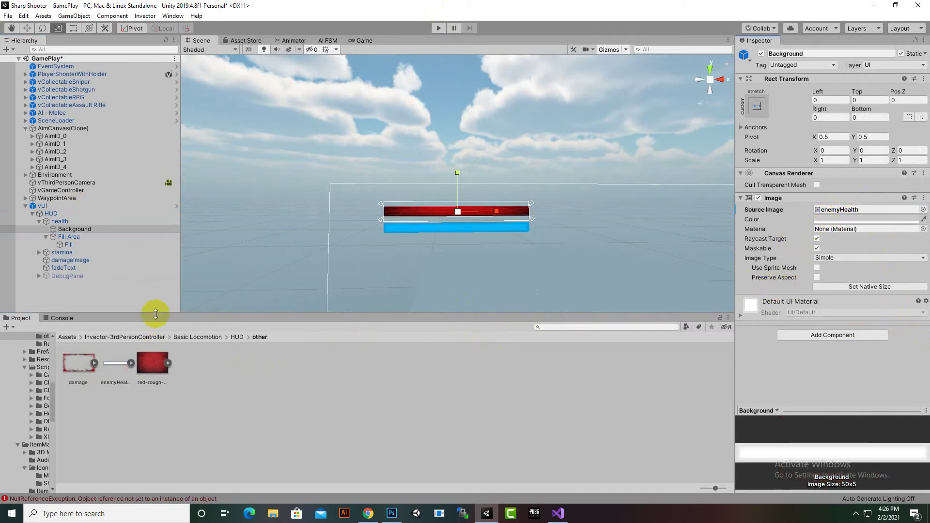
# - Try red-rough-texture-background as the Source Image of the stamina bar's Fill and examine it up close
pyautogui.click(39, 252)
pyautogui.click(64, 260)
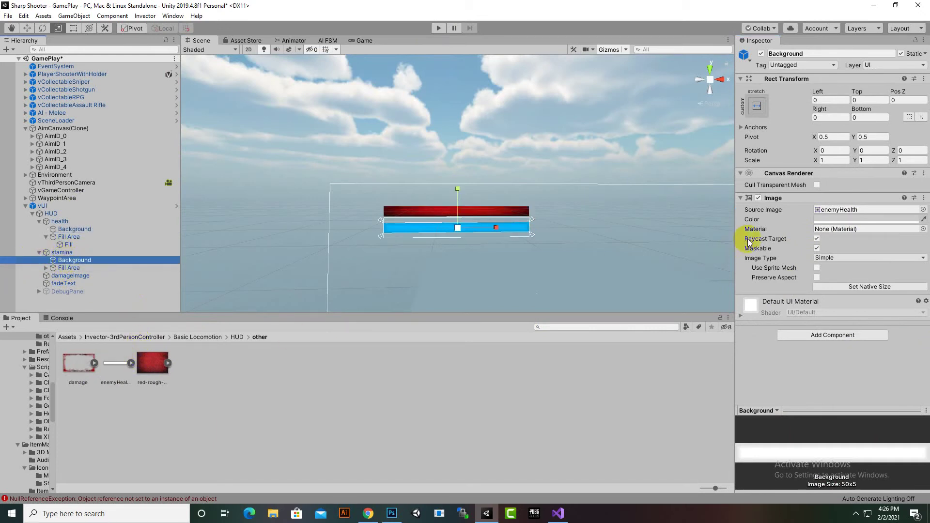
pyautogui.click(46, 268)
pyautogui.click(63, 275)
pyautogui.moveTo(165, 366); pyautogui.dragTo(843, 224)
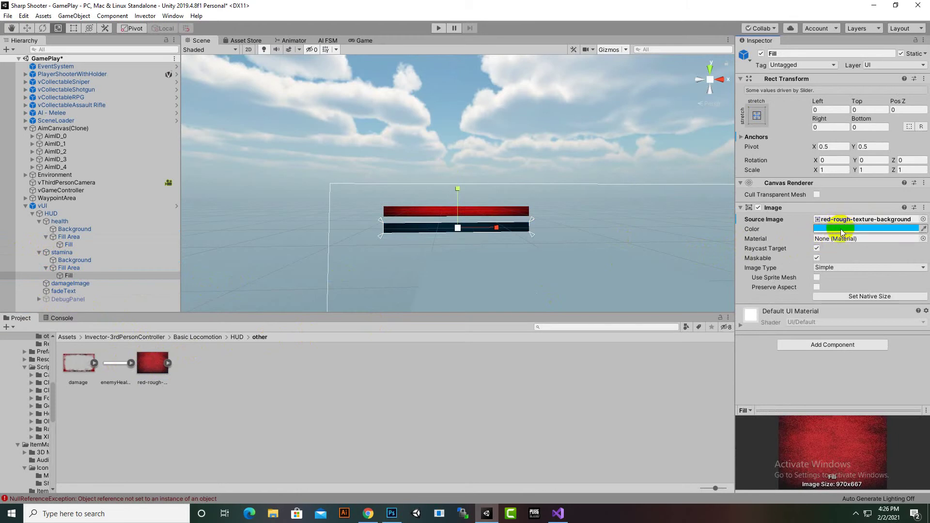
pyautogui.click(841, 229)
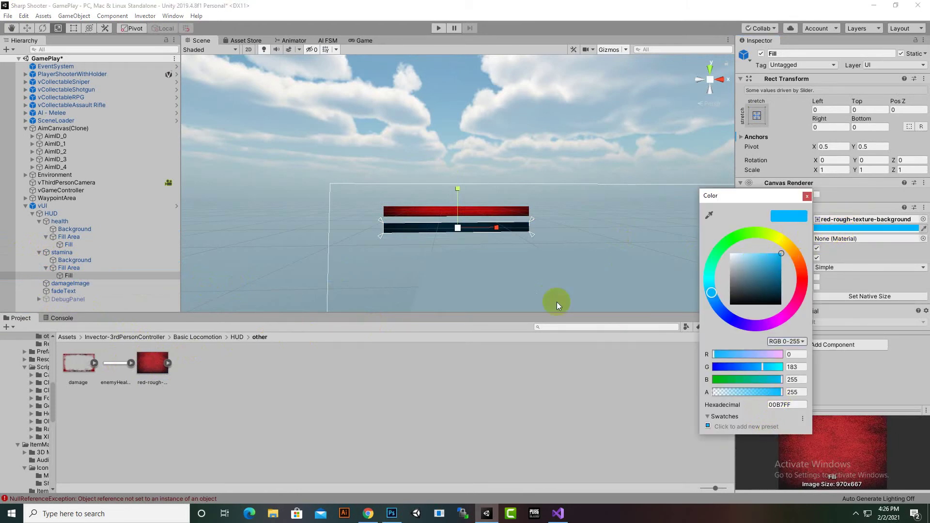
pyautogui.scroll(4, 533, 271)
pyautogui.click(587, 203)
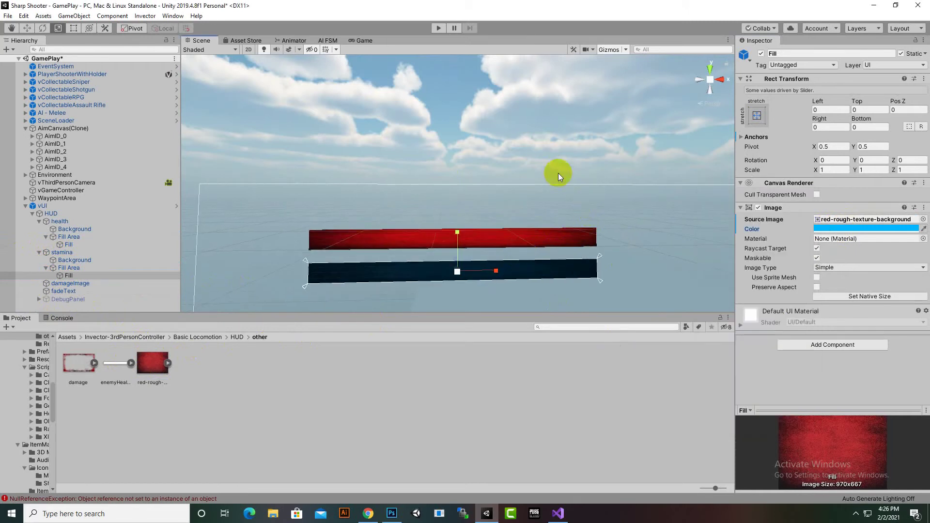
pyautogui.scroll(-2, 595, 260)
pyautogui.scroll(-2, 610, 289)
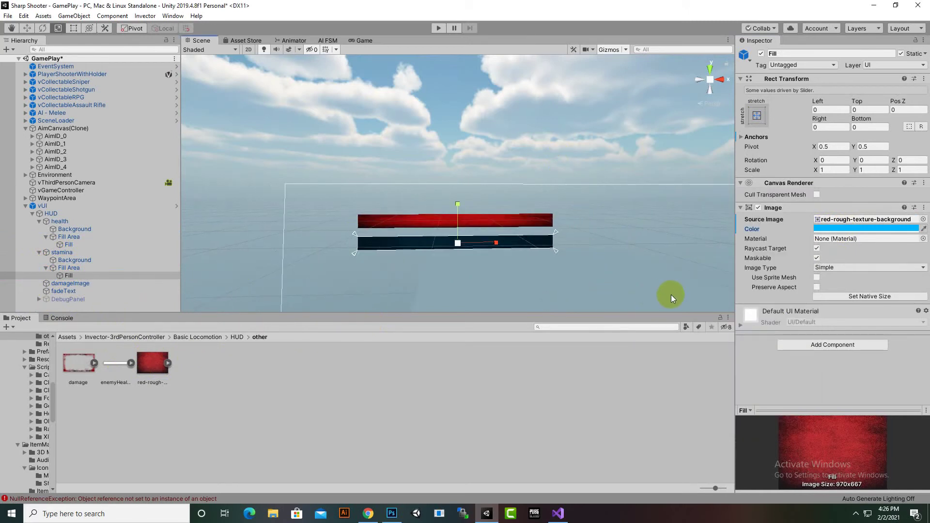
# - Try tinting the stamina bar's textured Fill white (FFFFFF)
pyautogui.click(833, 231)
pyautogui.moveTo(770, 276); pyautogui.dragTo(686, 243)
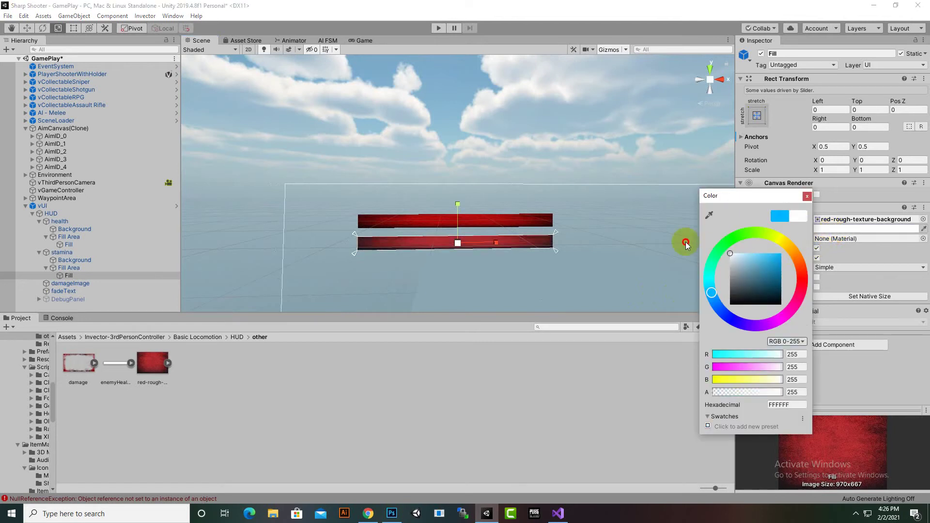
pyautogui.moveTo(751, 271); pyautogui.dragTo(812, 218)
pyautogui.click(807, 196)
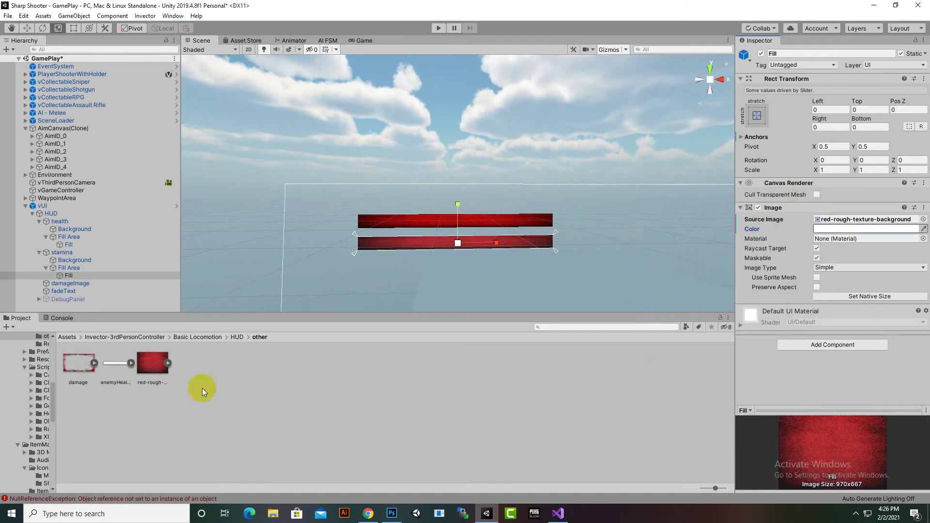
# - Set the stamina Fill's Source Image back to enemyHealth and its color to a bright blue, about 00C7FF
pyautogui.moveTo(103, 369); pyautogui.dragTo(833, 219)
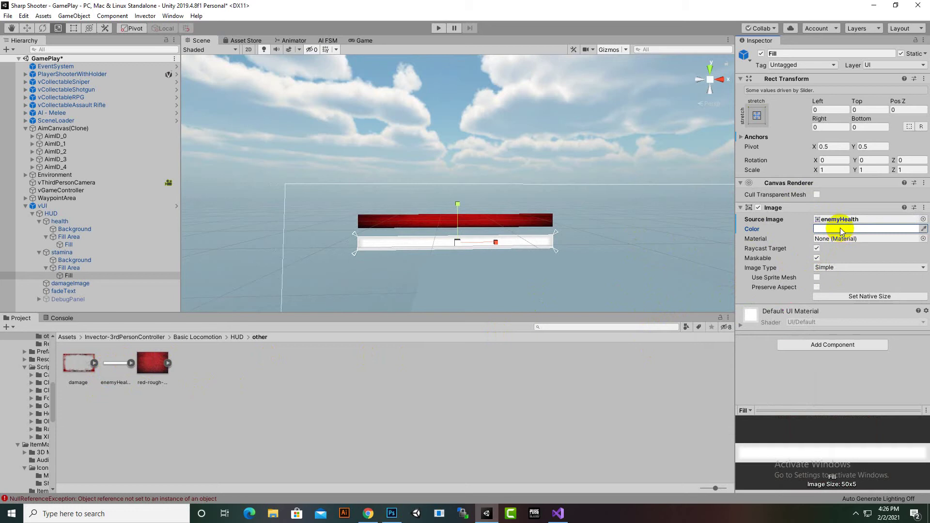
pyautogui.click(69, 276)
pyautogui.click(868, 228)
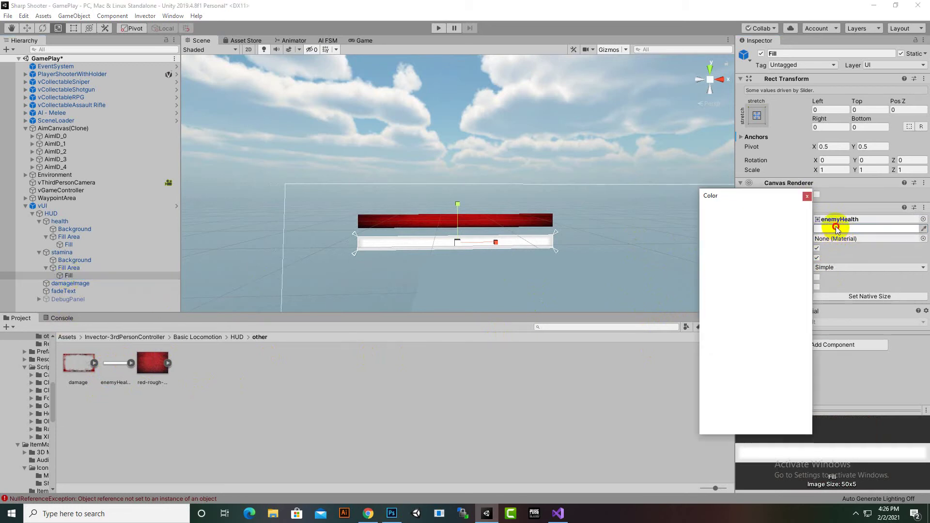
pyautogui.click(709, 286)
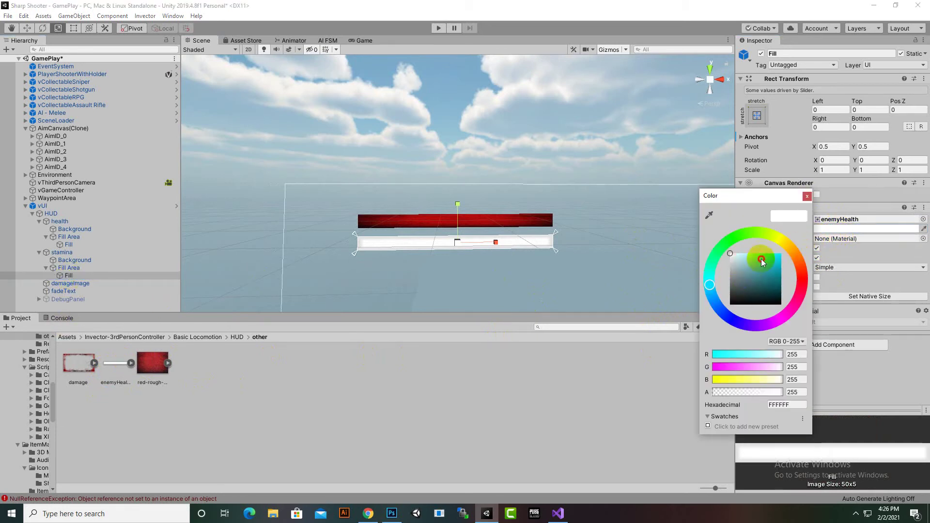
pyautogui.moveTo(762, 262); pyautogui.dragTo(794, 250)
pyautogui.click(711, 291)
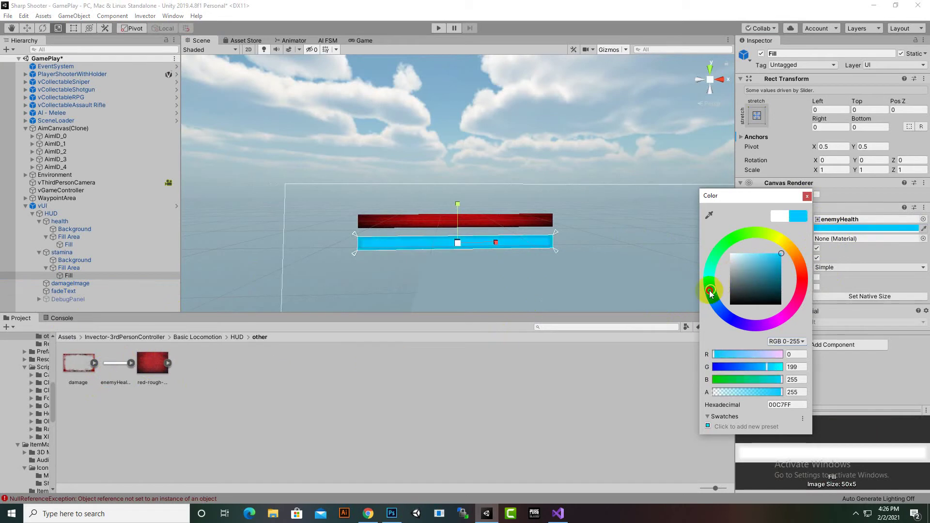
pyautogui.click(807, 196)
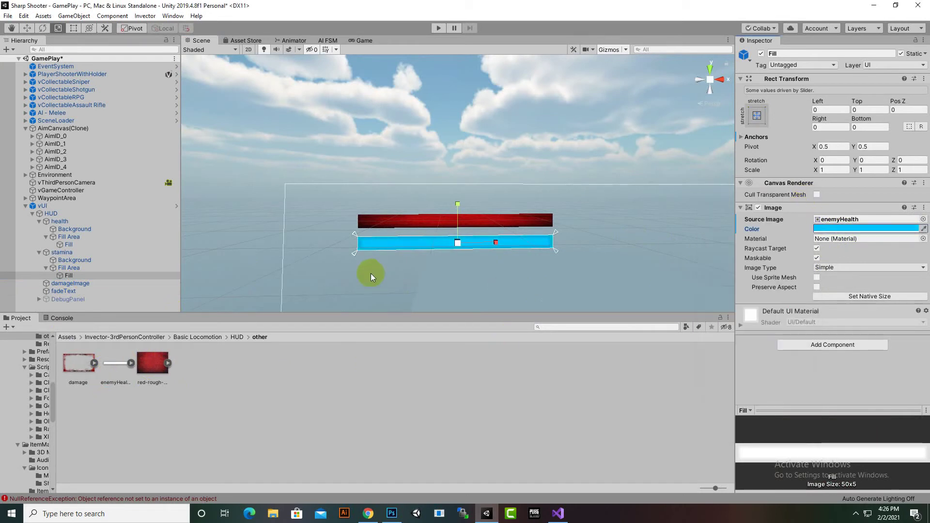
# - Run the game and walk the player up to the red enemy to check the textured health bar and blue stamina bar
pyautogui.click(438, 29)
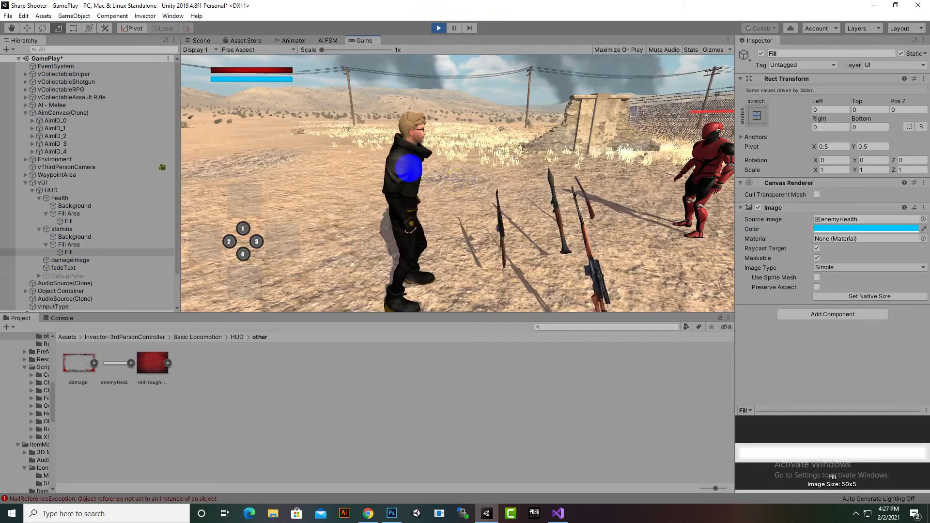
pyautogui.press('w')
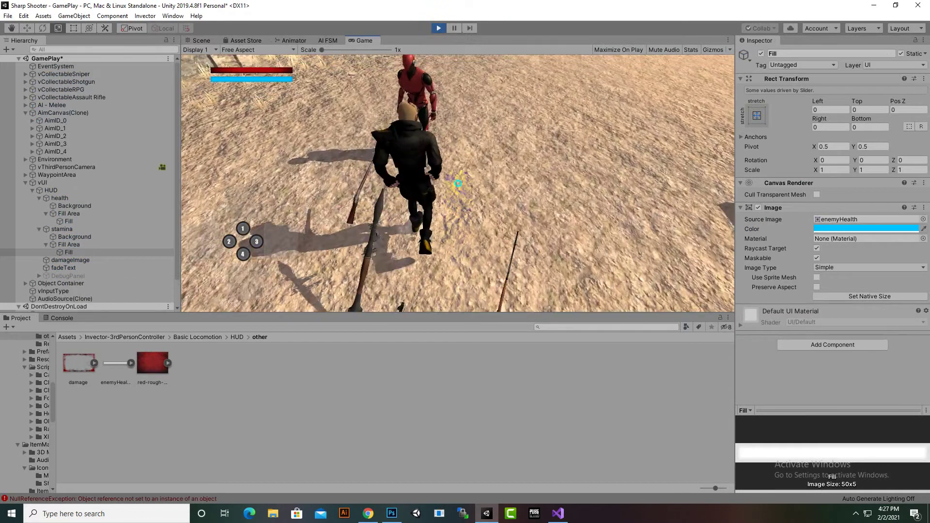
pyautogui.press('w')
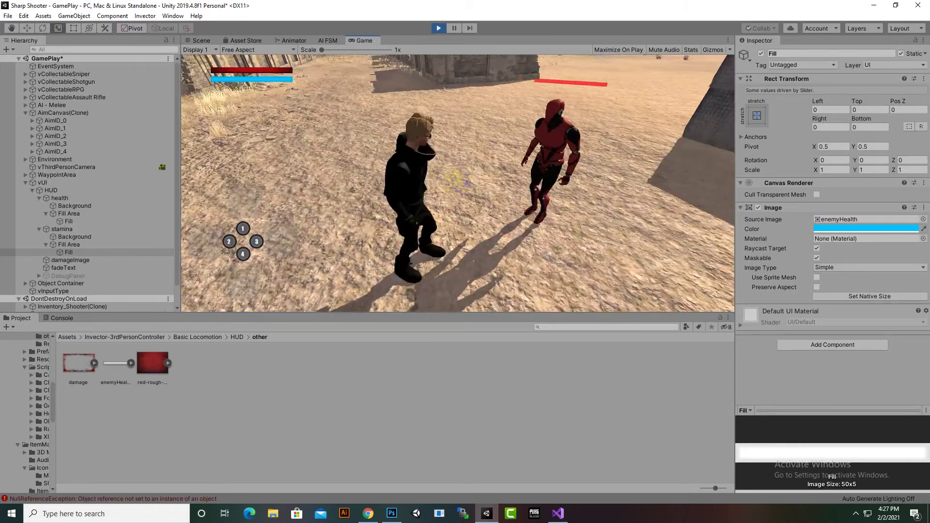
pyautogui.press('s')
pyautogui.press('w')
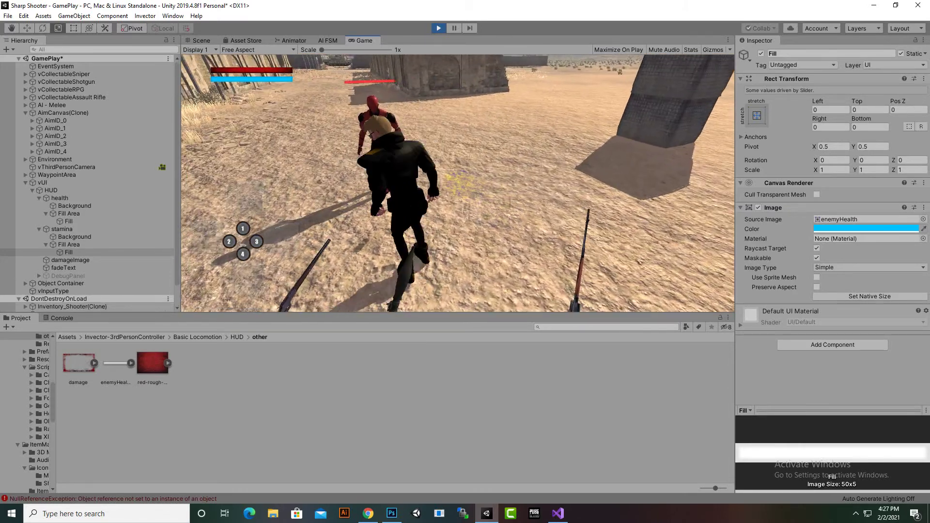
pyautogui.press('w')
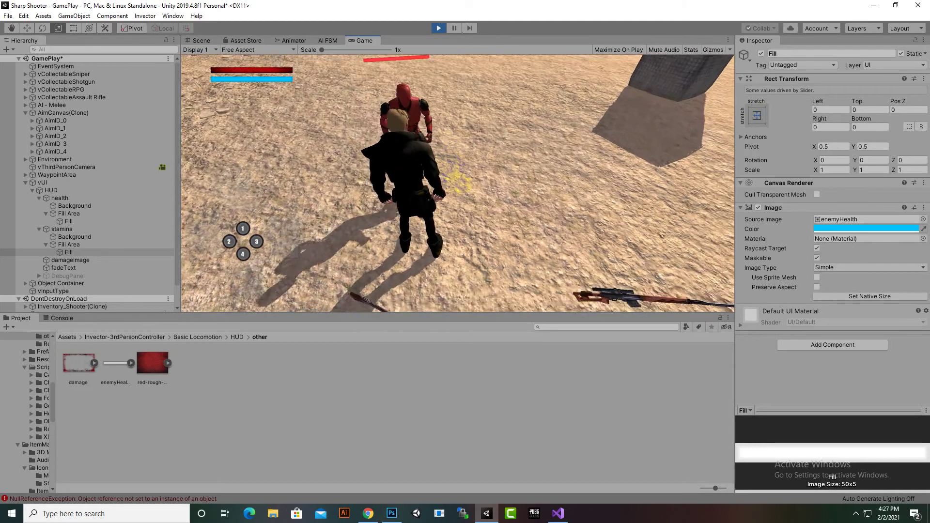
# - Attack the enemy at close range to test combat and its effect on the HUD bars, and exit play mode
pyautogui.click(457, 183)
pyautogui.click(458, 183)
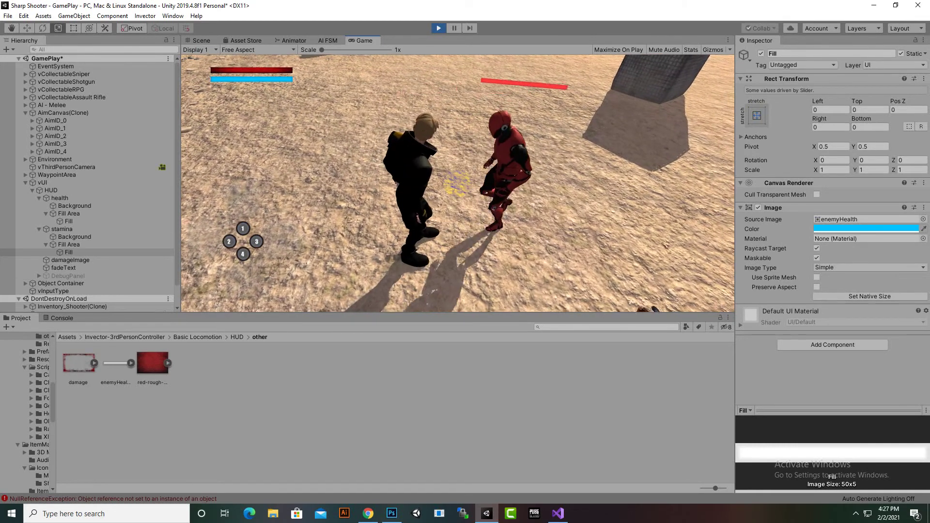
pyautogui.click(457, 183)
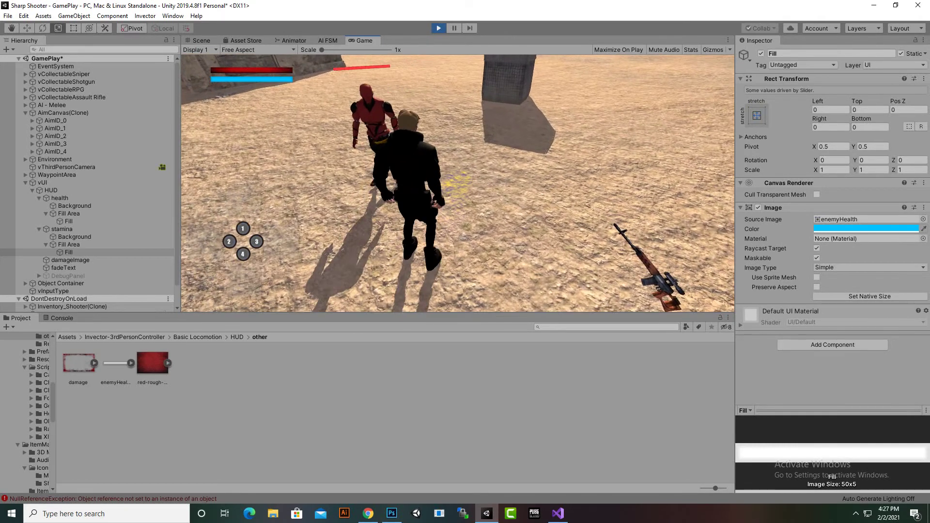
pyautogui.press('w')
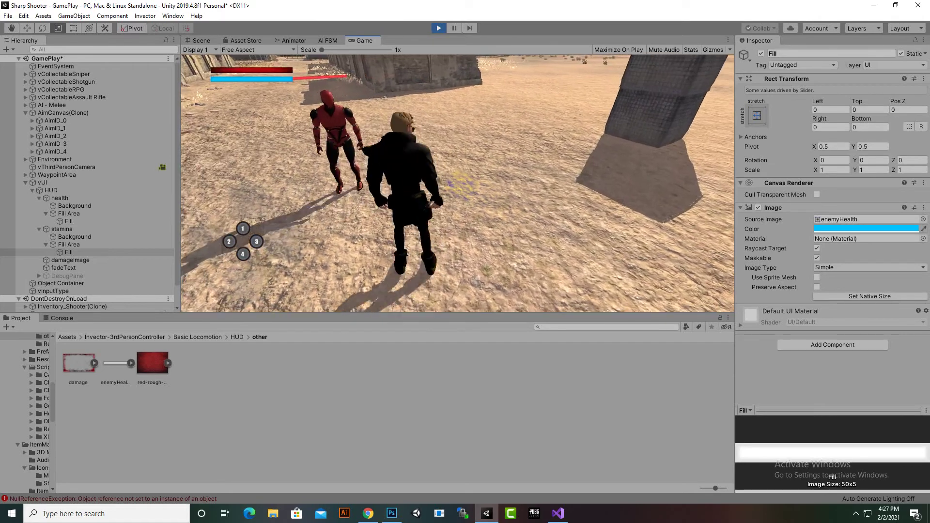
pyautogui.click(457, 183)
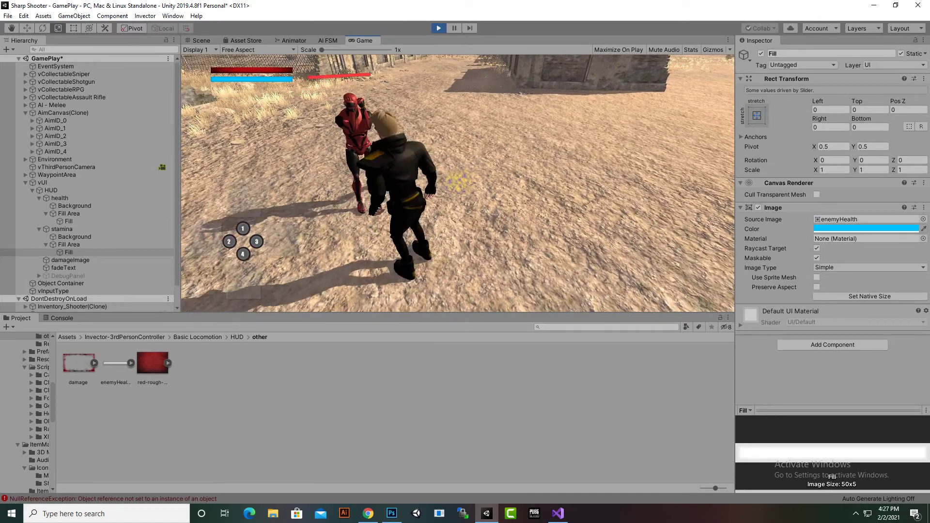
pyautogui.press('w')
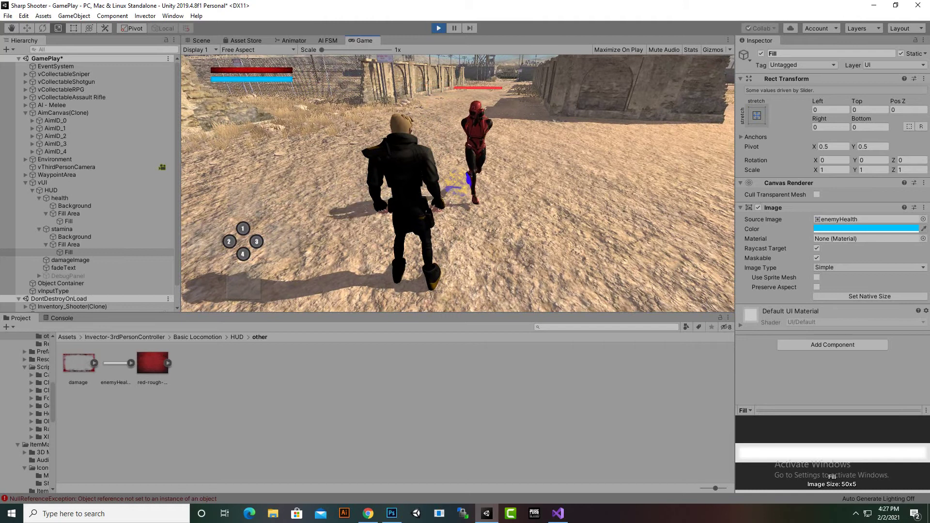
pyautogui.press('Escape')
pyautogui.click(435, 28)
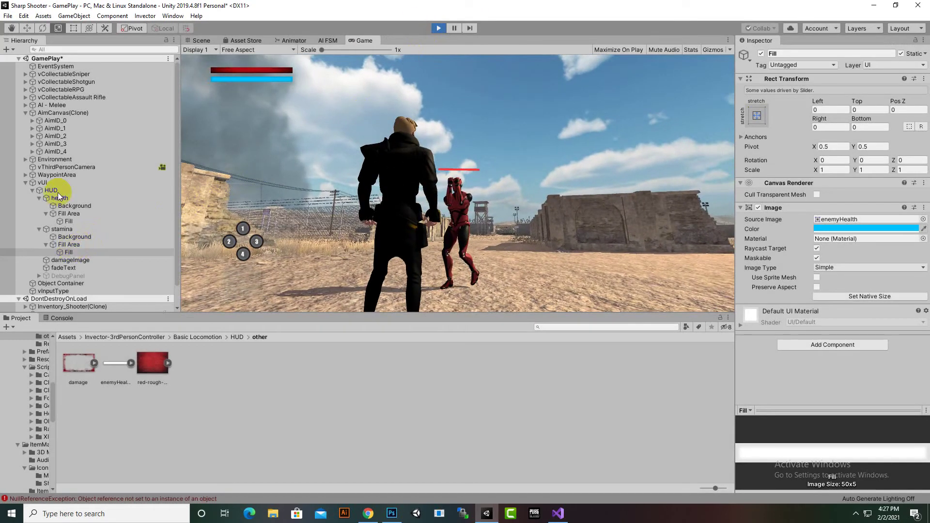
pyautogui.hotkey('ctrl', 'p')
# - Assign enemyHealth as the Source Image of the health bar's Background and Fill
pyautogui.click(60, 221)
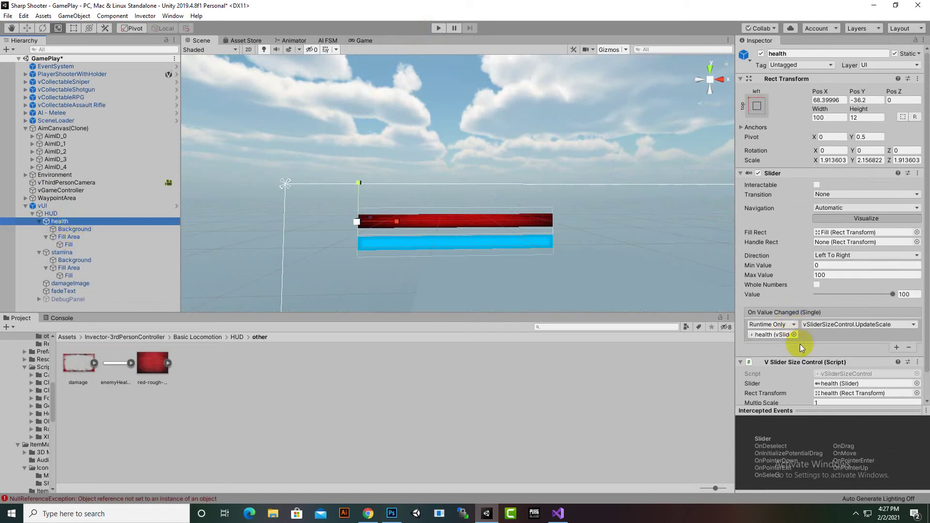
pyautogui.click(72, 229)
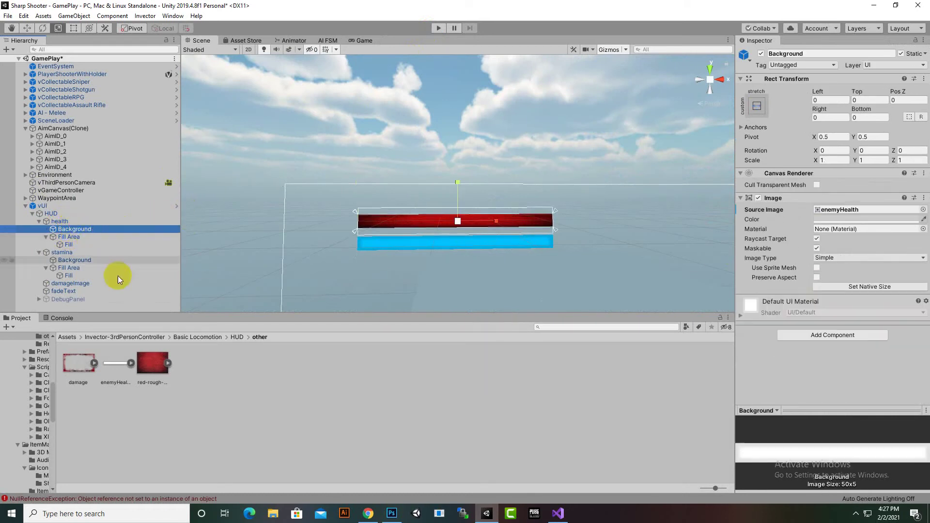
pyautogui.moveTo(131, 365); pyautogui.dragTo(843, 210)
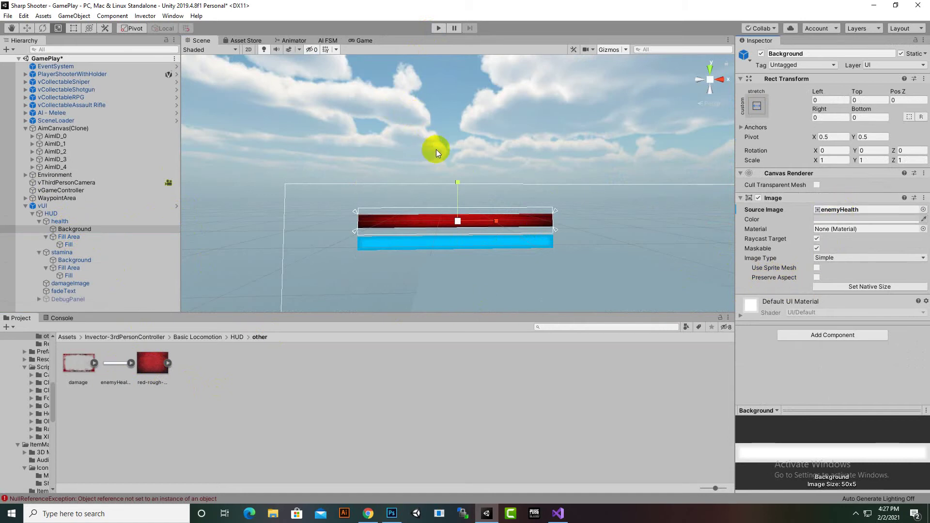
pyautogui.moveTo(116, 364); pyautogui.dragTo(855, 212)
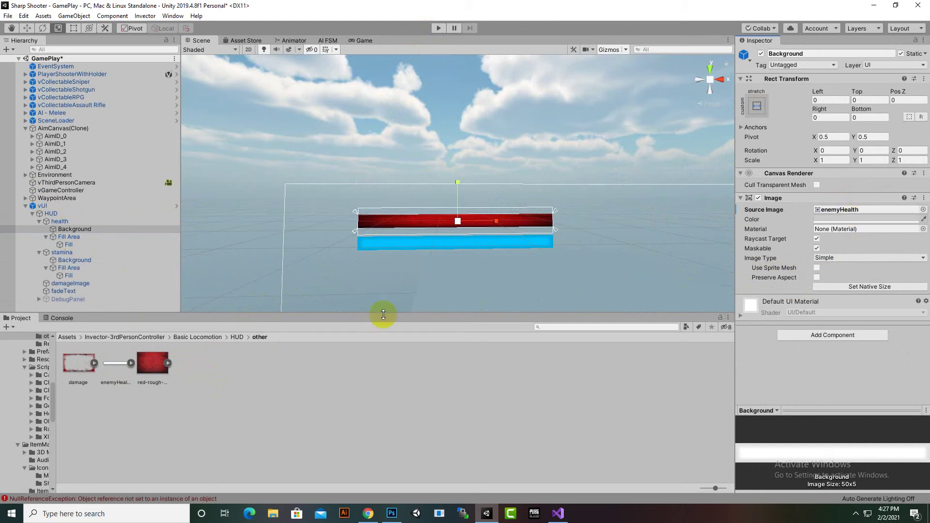
pyautogui.click(47, 244)
pyautogui.moveTo(122, 362); pyautogui.dragTo(846, 219)
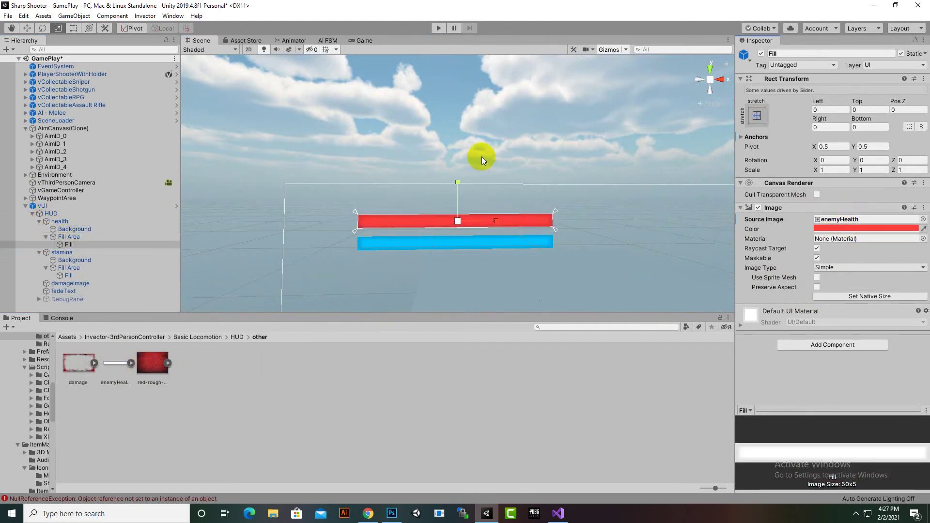
# - Play-test the plain red health bar by walking and sprinting around the enemy, and stop the game
pyautogui.click(441, 29)
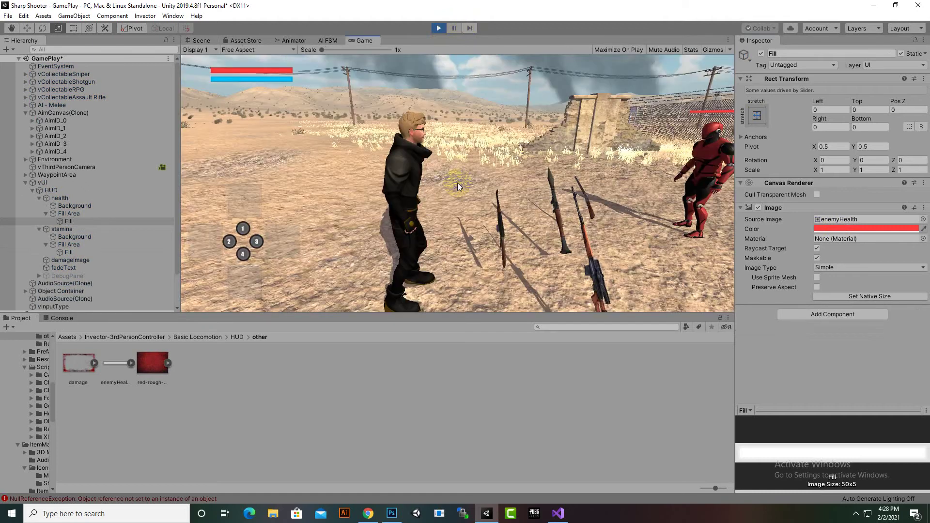
pyautogui.press('w')
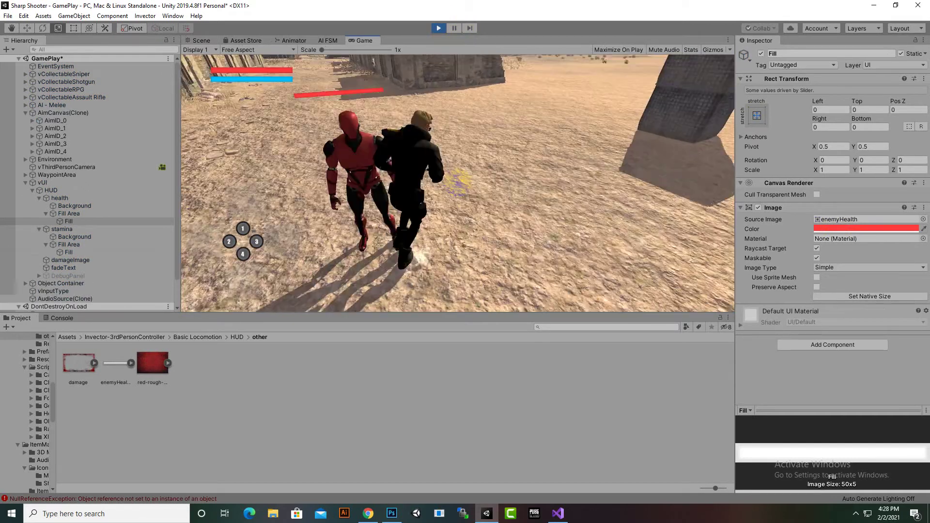
pyautogui.press('q')
pyautogui.hotkey('shift', 'w')
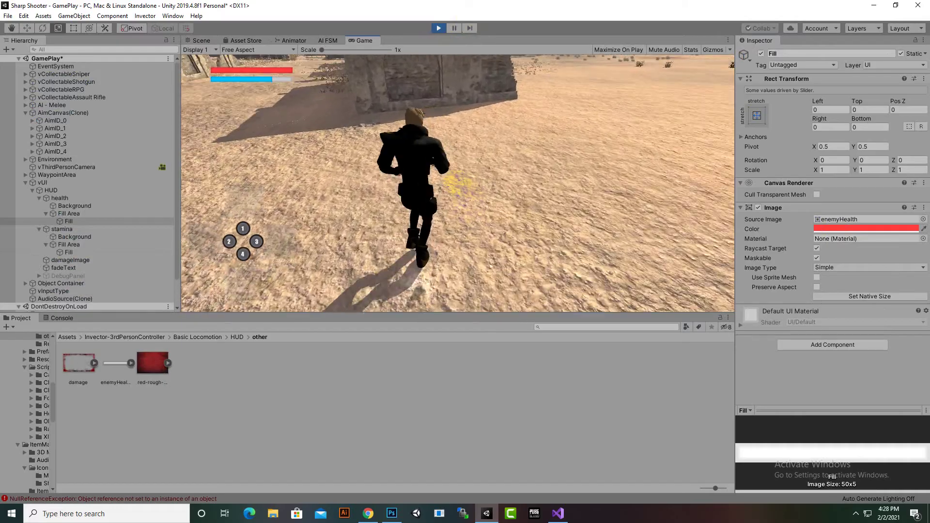
pyautogui.press('s')
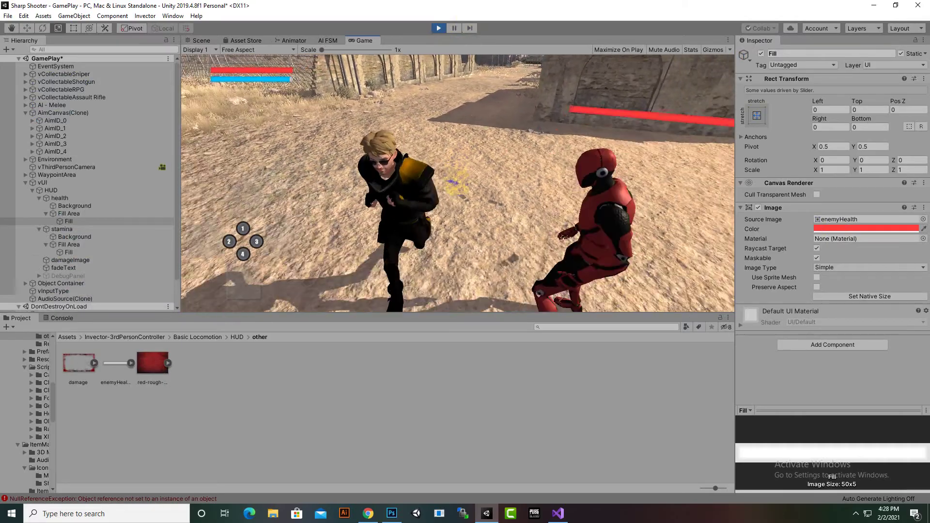
pyautogui.press('w')
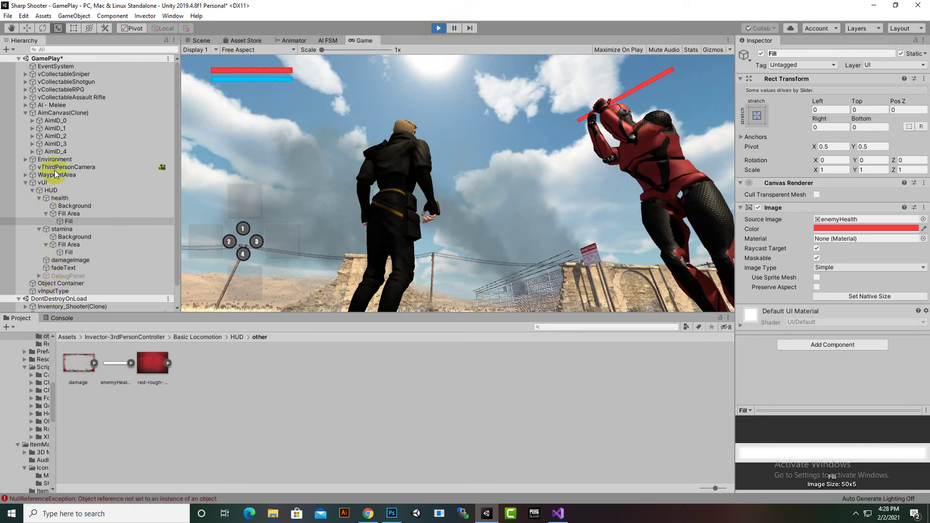
pyautogui.hotkey('ctrl', 'p')
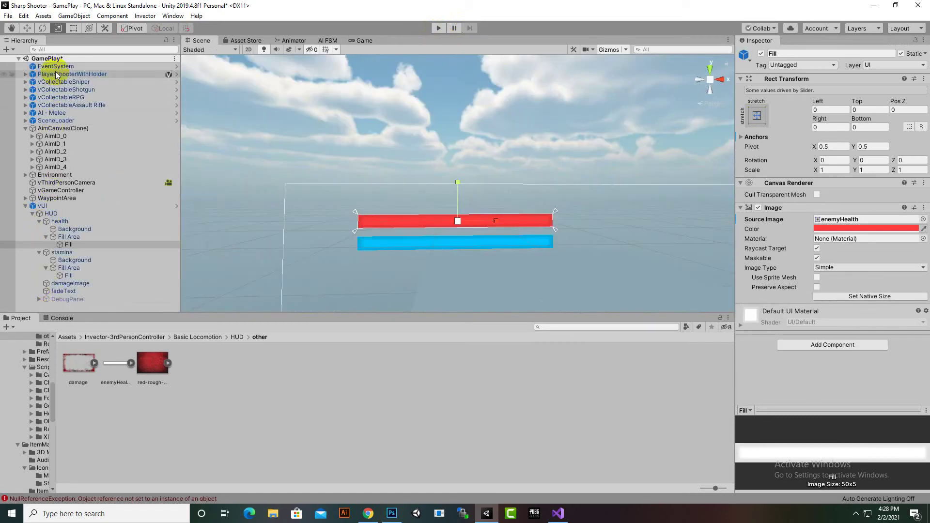
# - In AI - Melee's detection settings, remove CompanionAI from Detect Layer and Detect Tags, keeping only Player
pyautogui.click(63, 115)
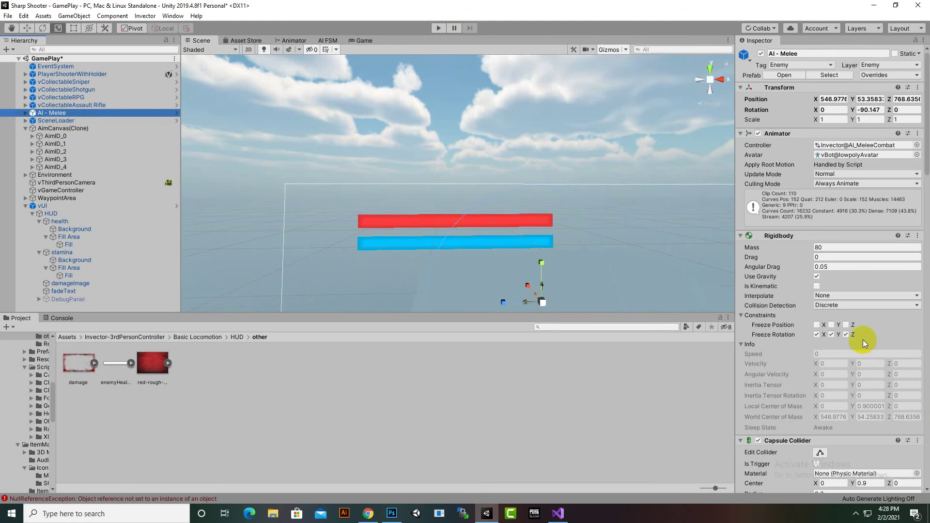
pyautogui.scroll(-15, 865, 343)
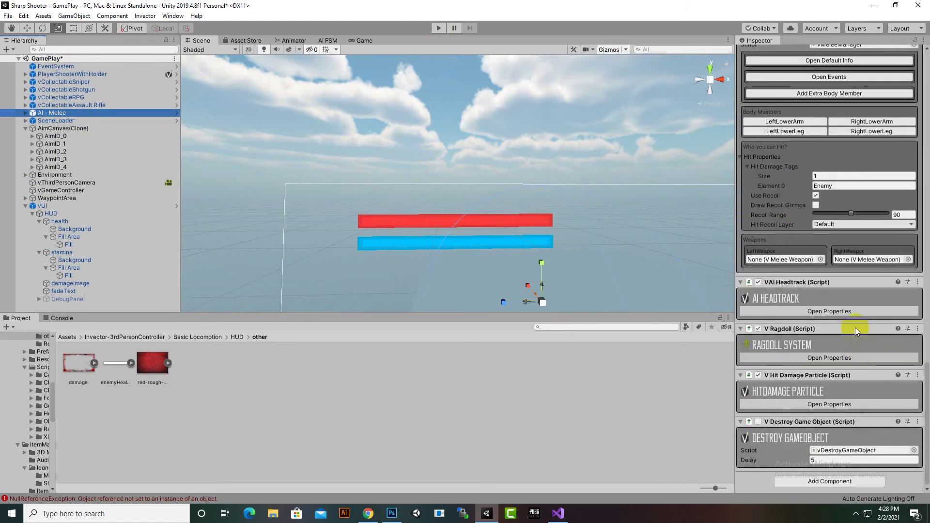
pyautogui.click(838, 184)
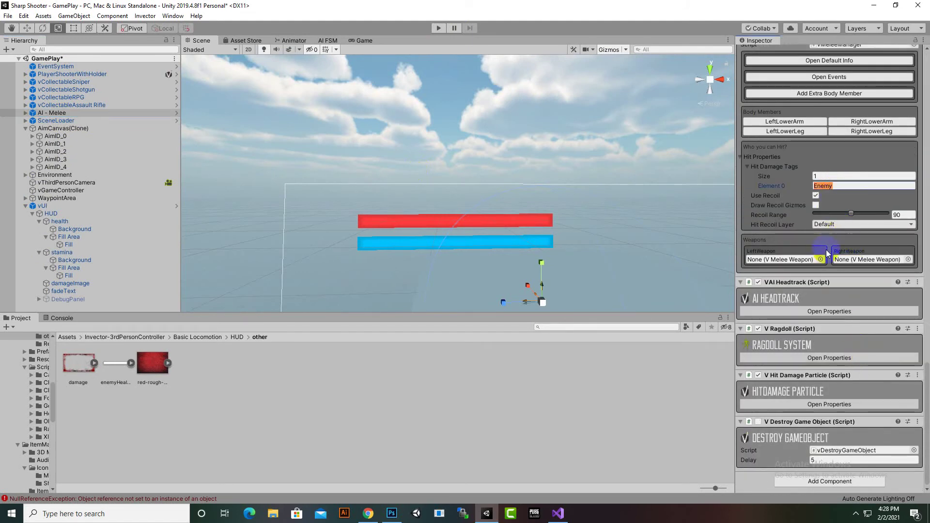
pyautogui.scroll(12, 832, 279)
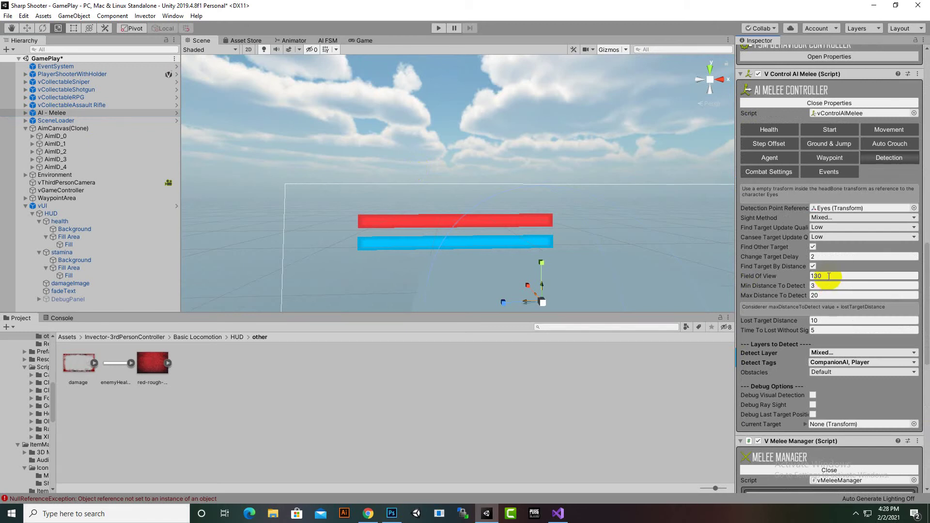
pyautogui.click(846, 352)
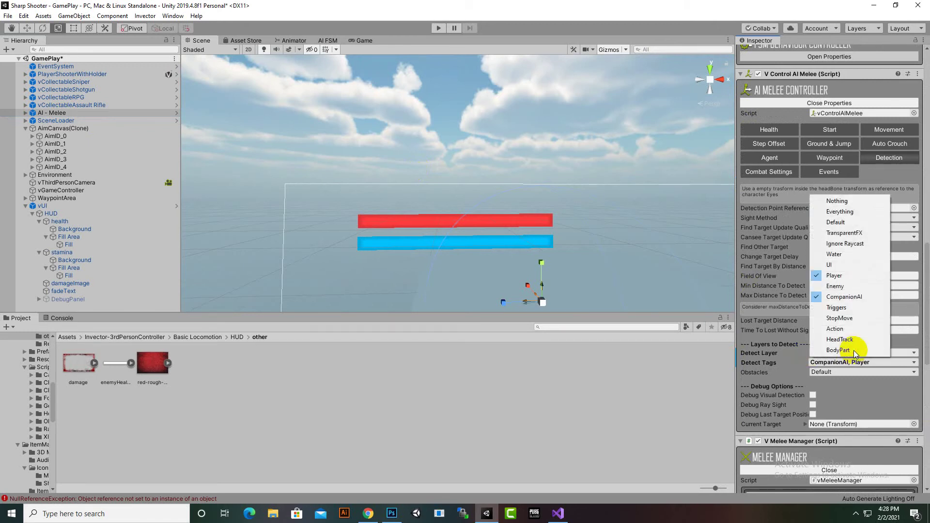
pyautogui.click(846, 297)
pyautogui.click(843, 363)
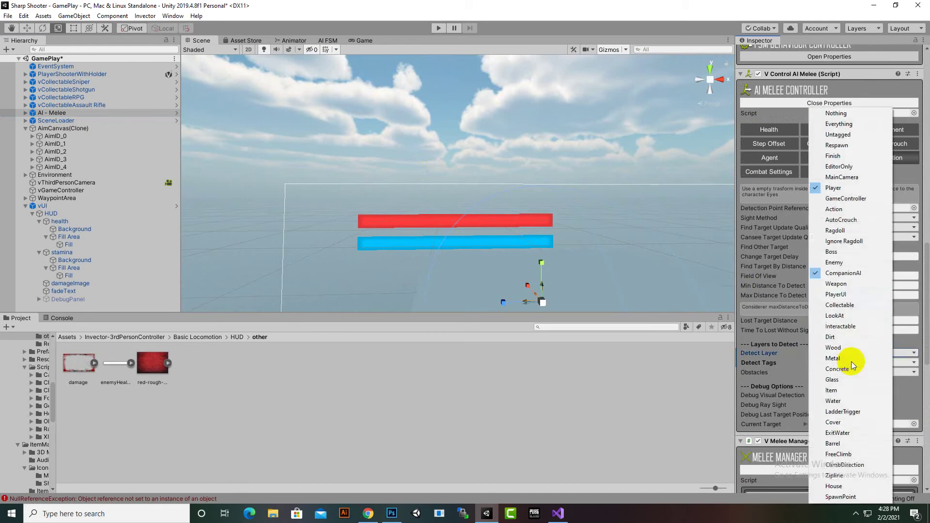
pyautogui.click(846, 273)
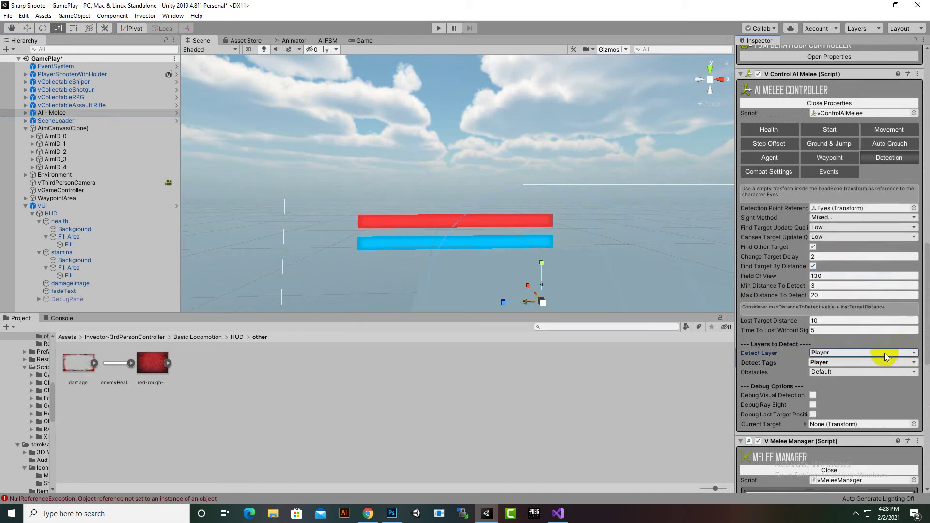
pyautogui.click(848, 360)
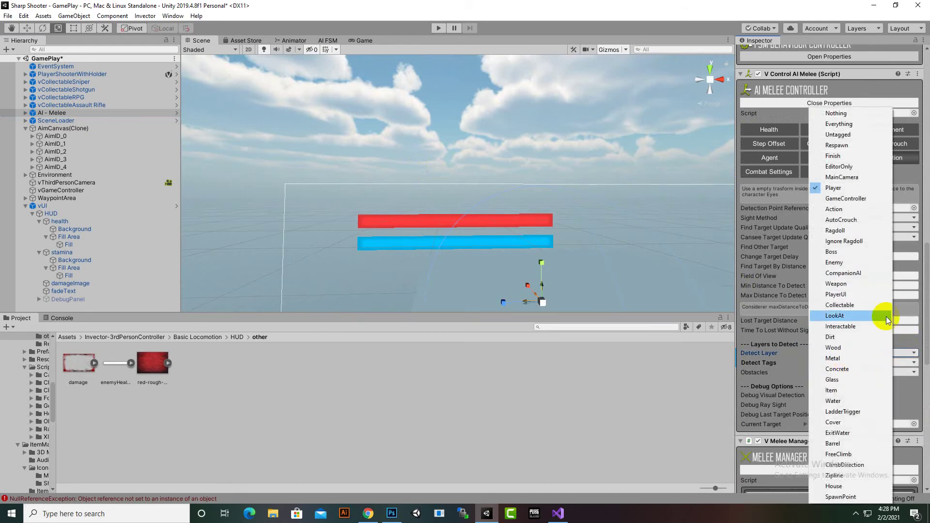
pyautogui.click(928, 296)
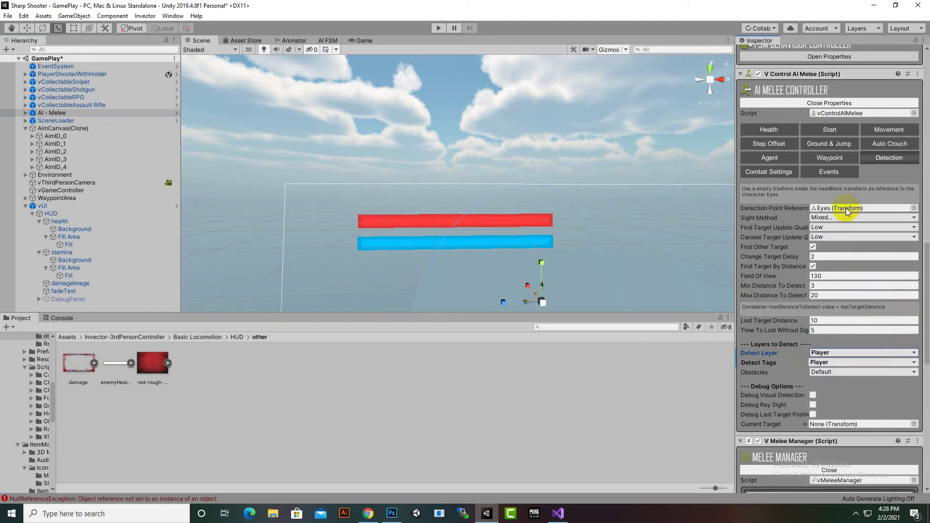
# - Play-test the enemy's detection by walking the player around the AI - Melee character, and stop the game
pyautogui.click(430, 29)
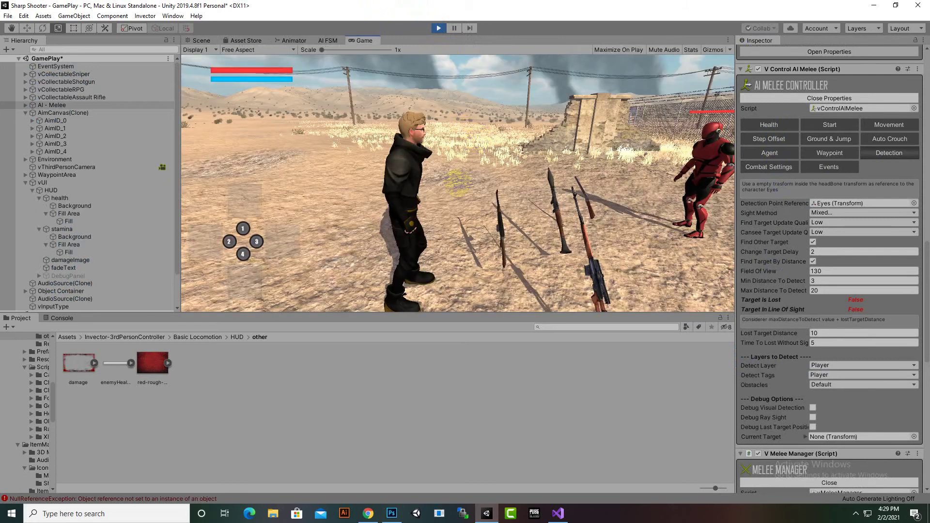
pyautogui.press('w')
pyautogui.press('w')
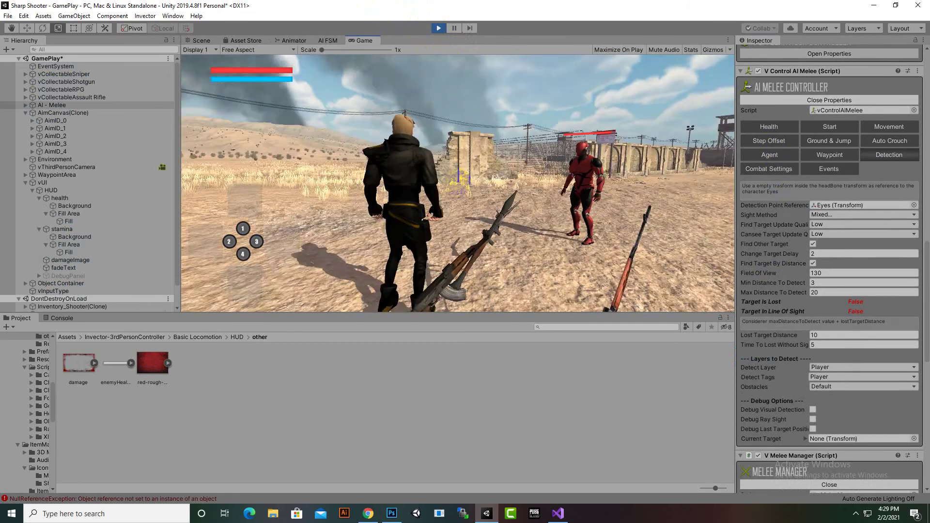
pyautogui.press('d')
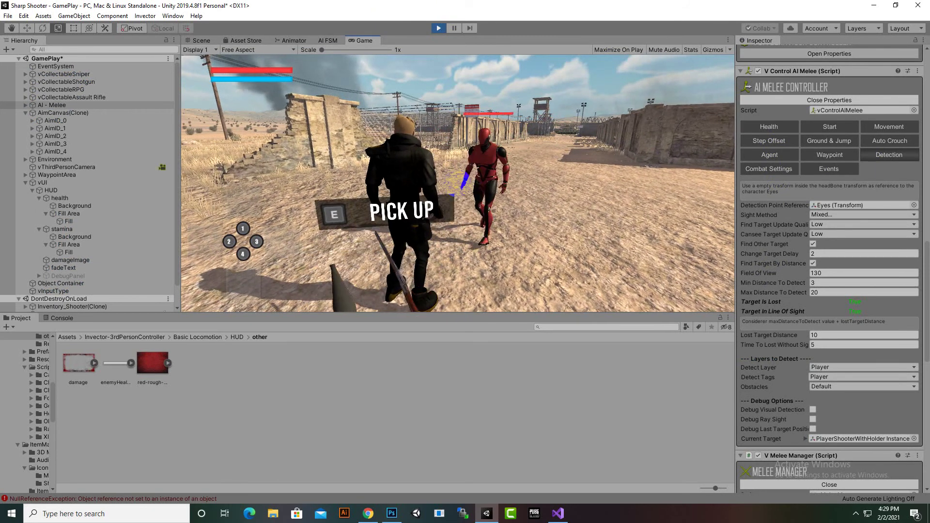
pyautogui.press('w')
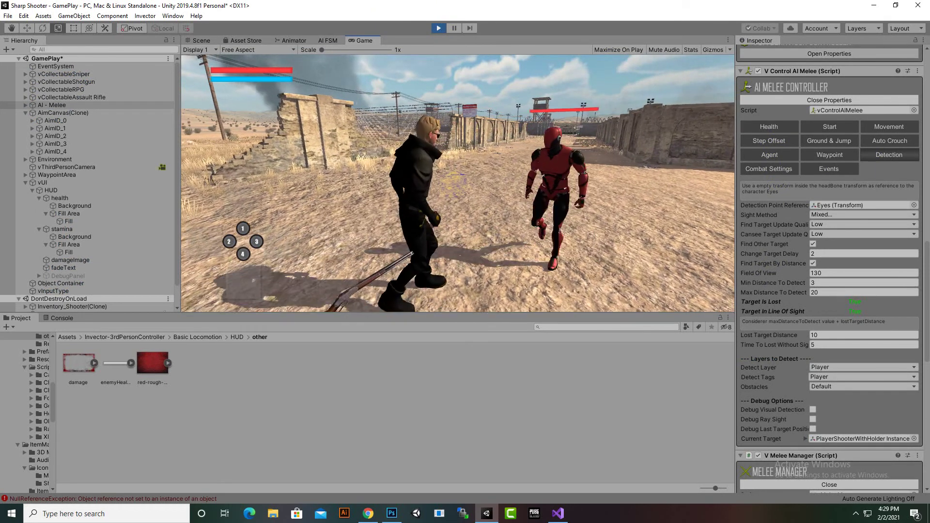
pyautogui.rightClick(459, 183)
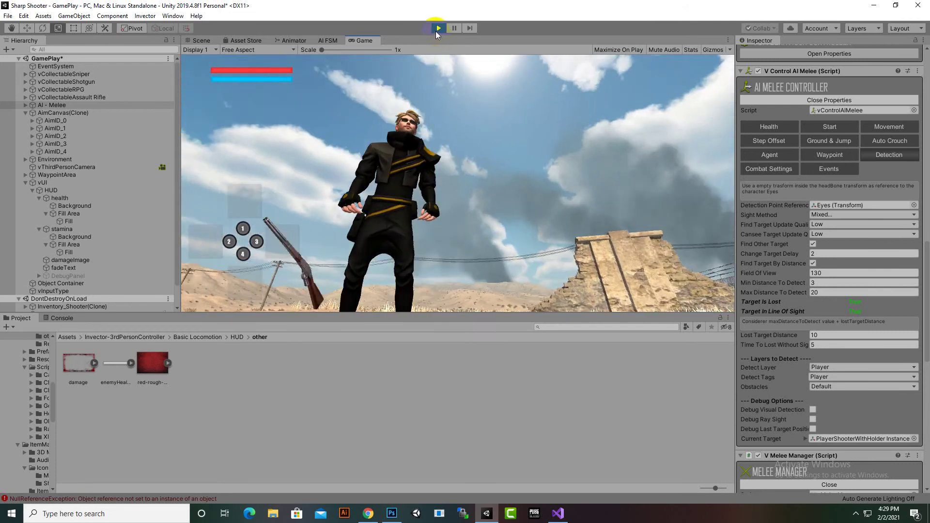
pyautogui.click(435, 31)
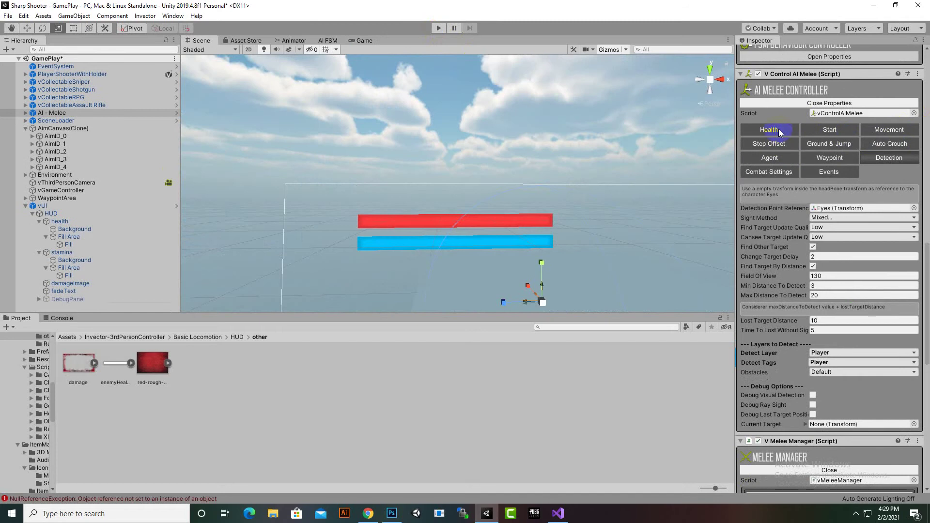
# - Examine the health settings of AI - Melee and the health and stamina settings of PlayerShooterWithHolder
pyautogui.click(780, 132)
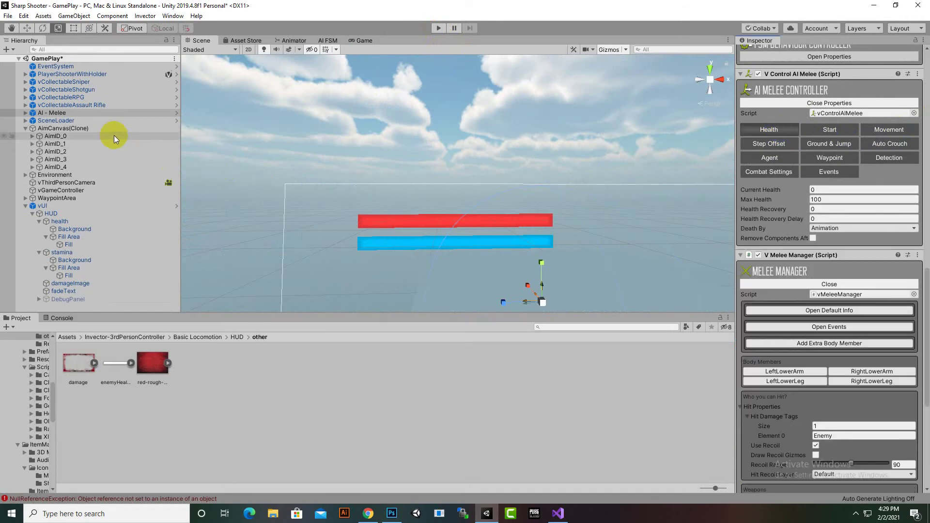
pyautogui.click(54, 122)
pyautogui.click(62, 74)
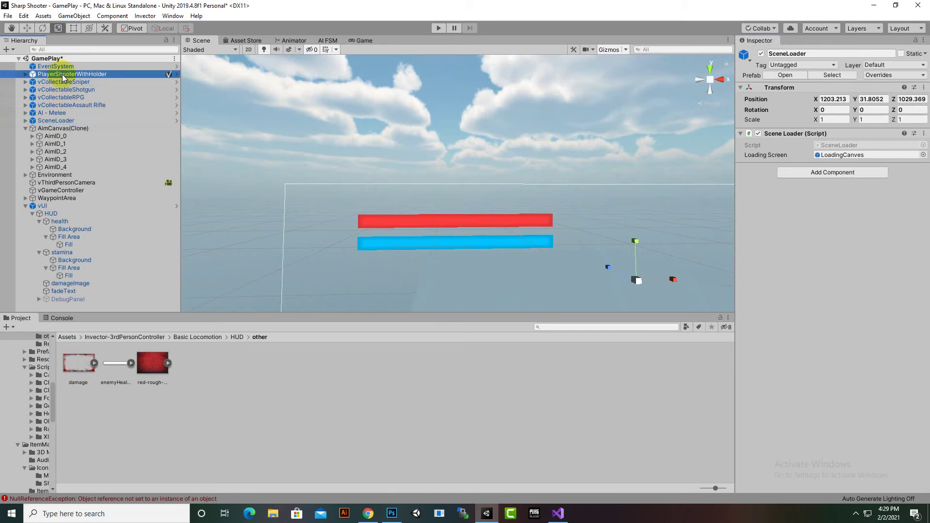
pyautogui.click(770, 292)
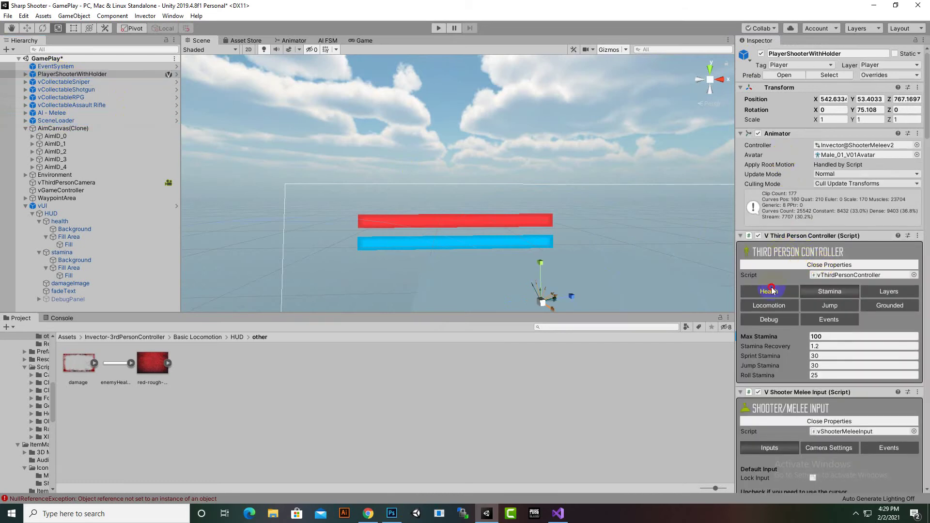
pyautogui.scroll(-4, 800, 233)
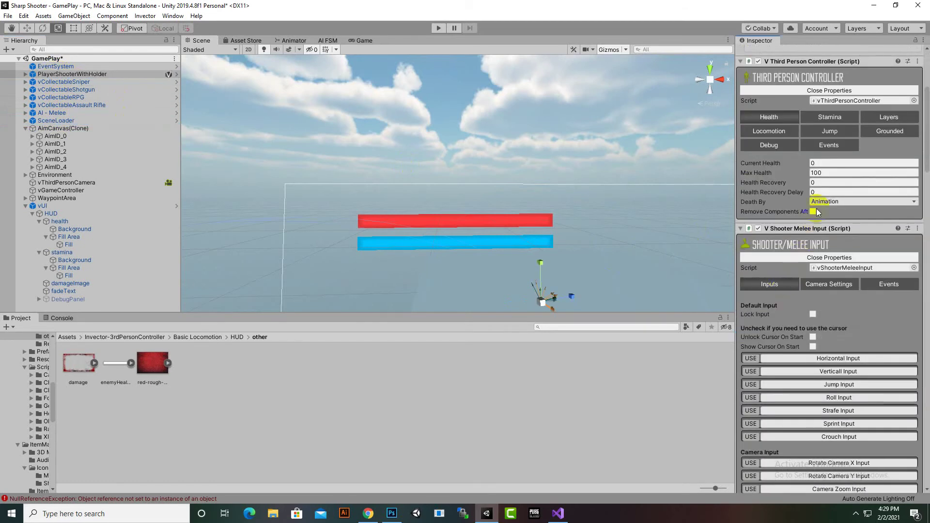
pyautogui.click(823, 174)
pyautogui.click(840, 121)
pyautogui.click(834, 171)
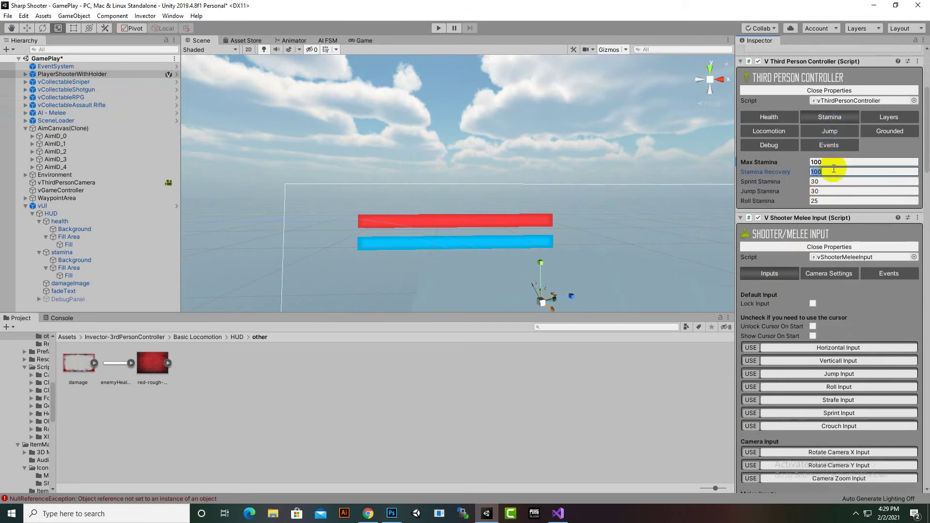
pyautogui.click(826, 163)
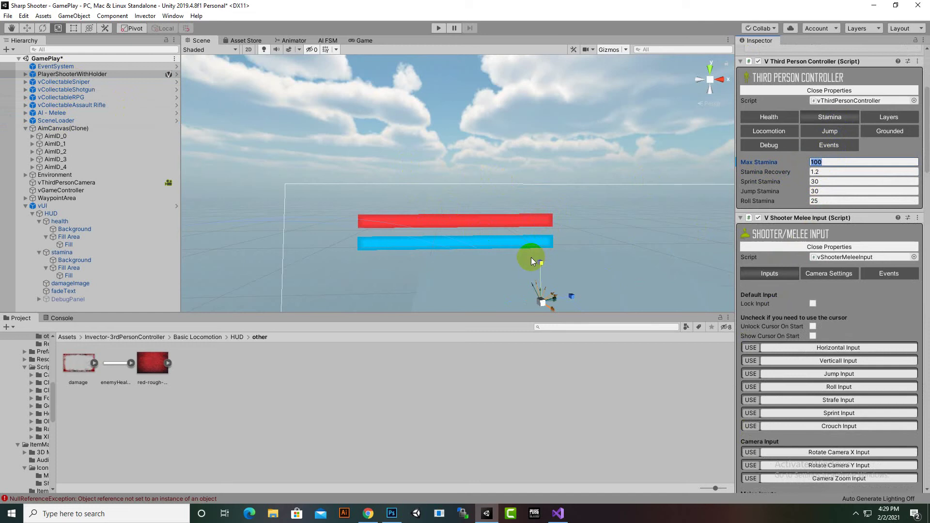
# - Open the vUI prefab for editing and show the contents of the Prefebs asset folder
pyautogui.click(222, 401)
pyautogui.click(65, 338)
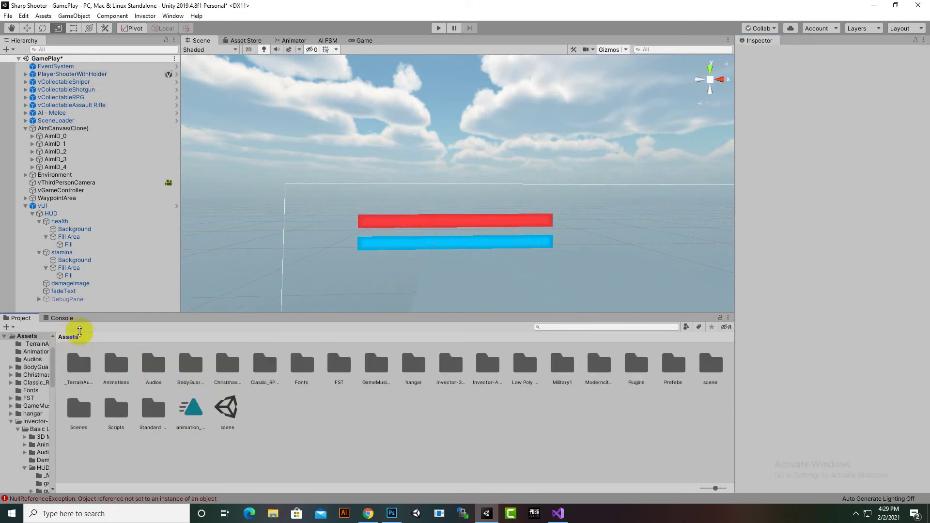
pyautogui.click(48, 206)
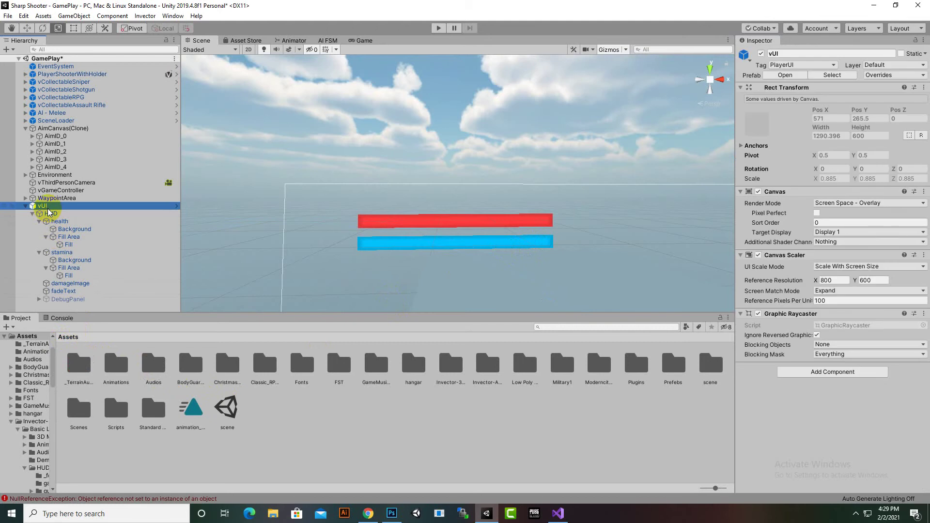
pyautogui.click(787, 76)
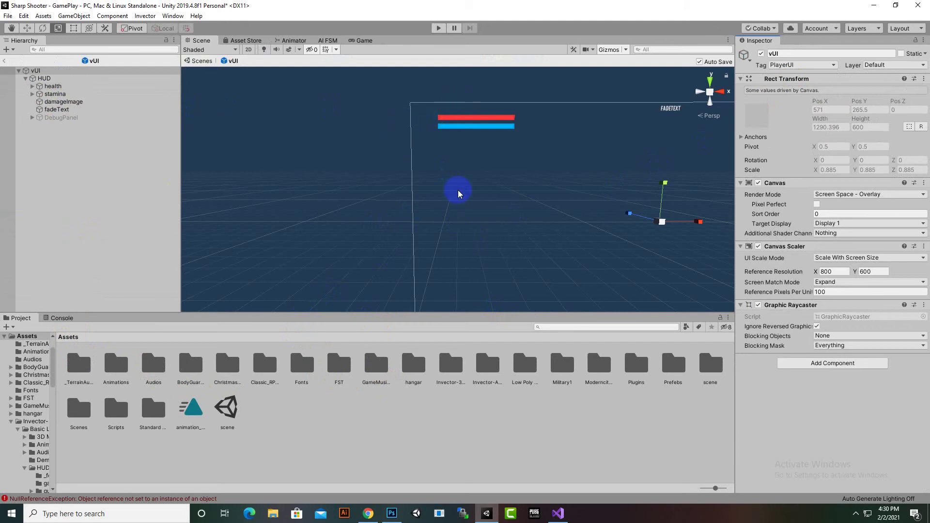
pyautogui.click(674, 364)
pyautogui.doubleClick(672, 366)
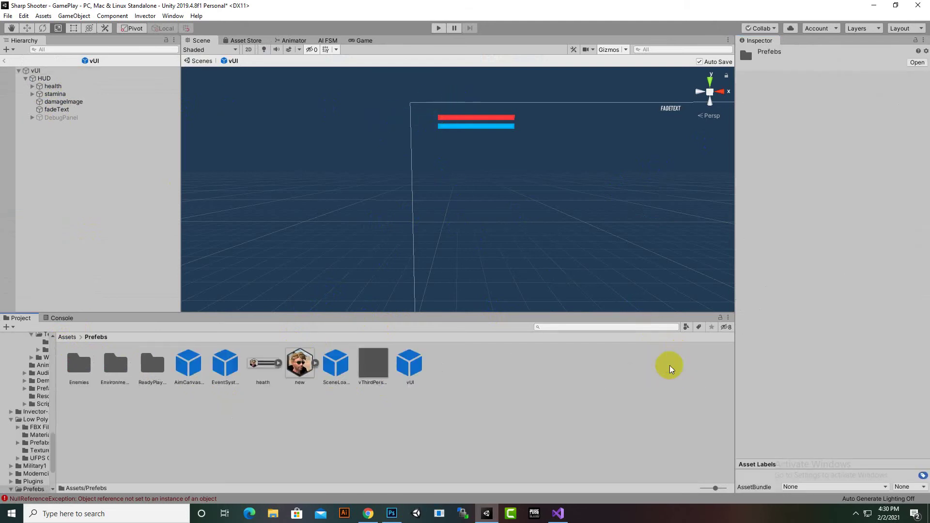
# - Add a UI Image under HUD and assign the portrait sprite "new" as its Source Image
pyautogui.rightClick(29, 76)
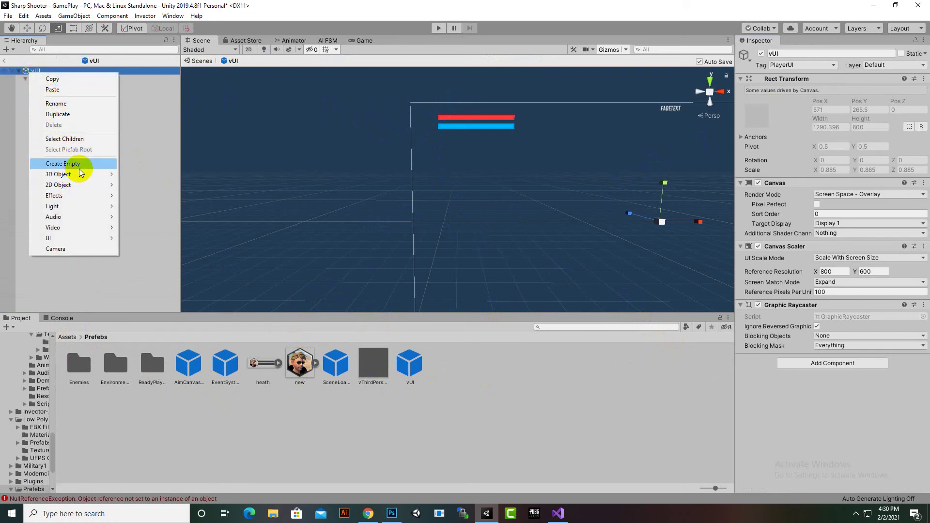
pyautogui.click(66, 272)
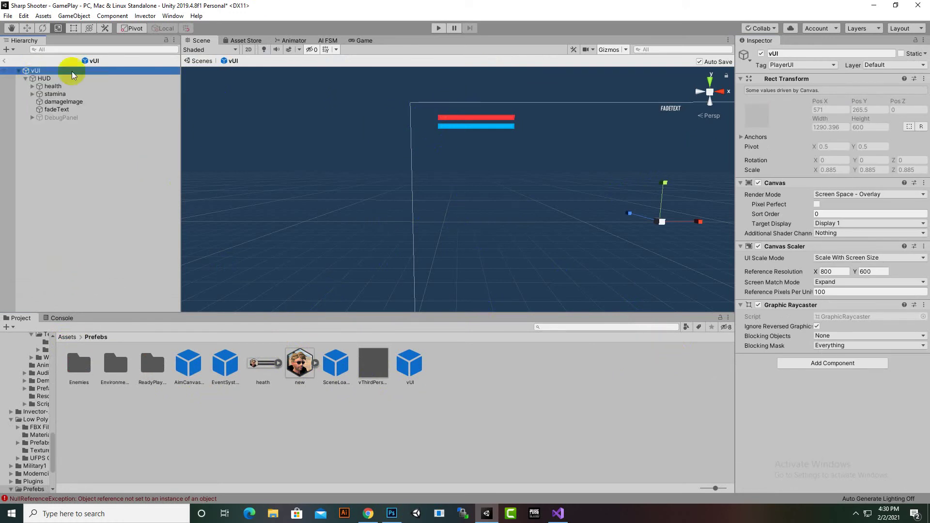
pyautogui.rightClick(41, 82)
pyautogui.click(40, 81)
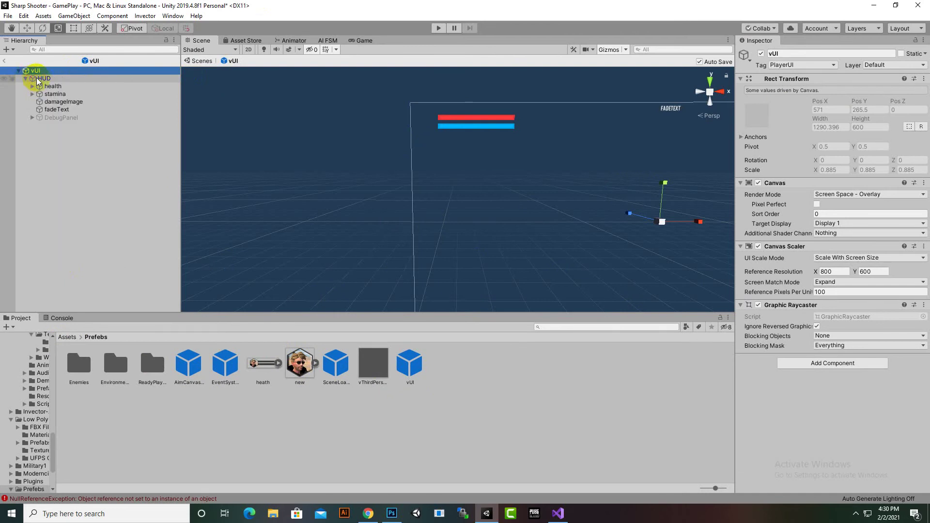
pyautogui.click(39, 80)
pyautogui.rightClick(38, 81)
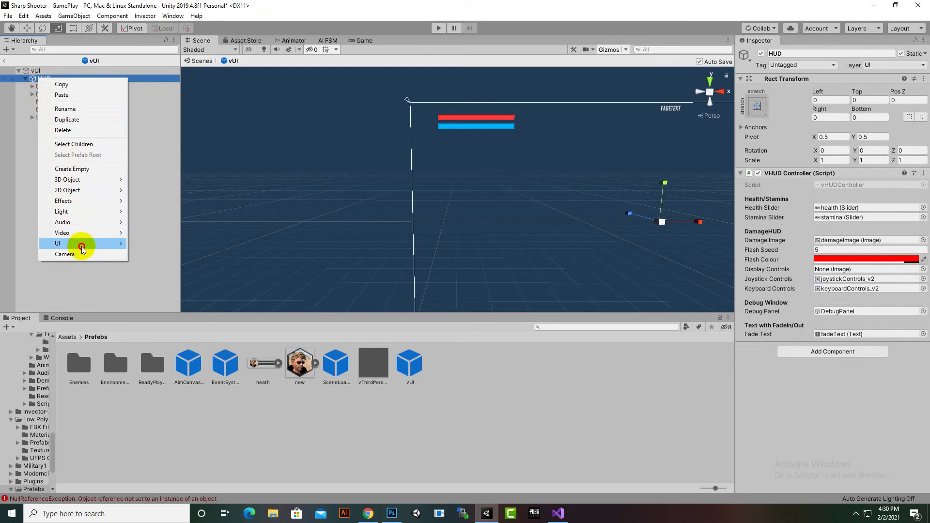
pyautogui.moveTo(75, 244)
pyautogui.click(177, 265)
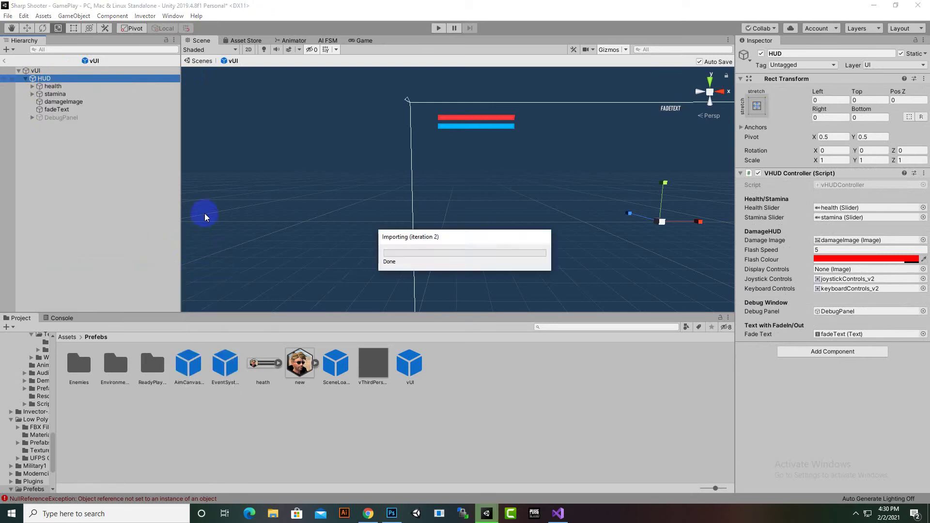
pyautogui.moveTo(299, 363); pyautogui.dragTo(828, 210)
# - Move the portrait Image to the canvas's top-left corner beside the bars, at about Pos X -591, Pos Y 244
pyautogui.click(27, 29)
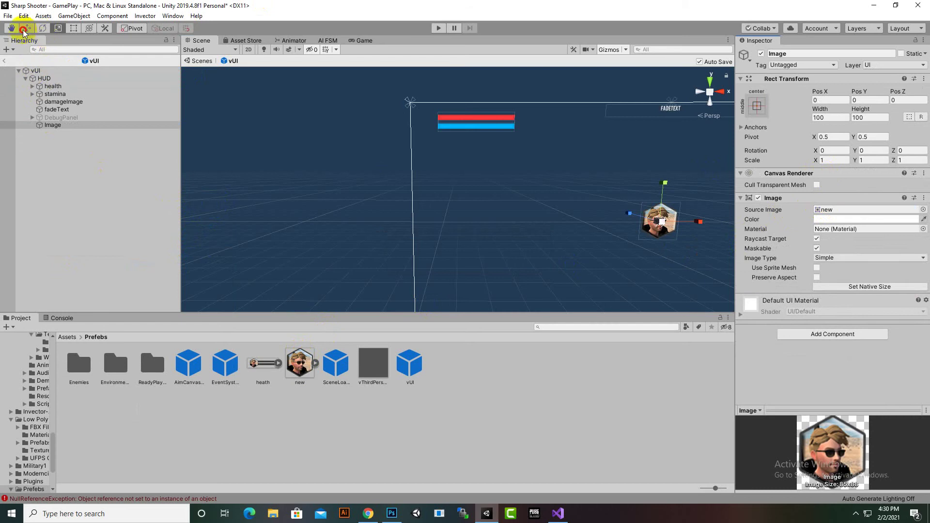
pyautogui.moveTo(699, 229); pyautogui.dragTo(482, 275)
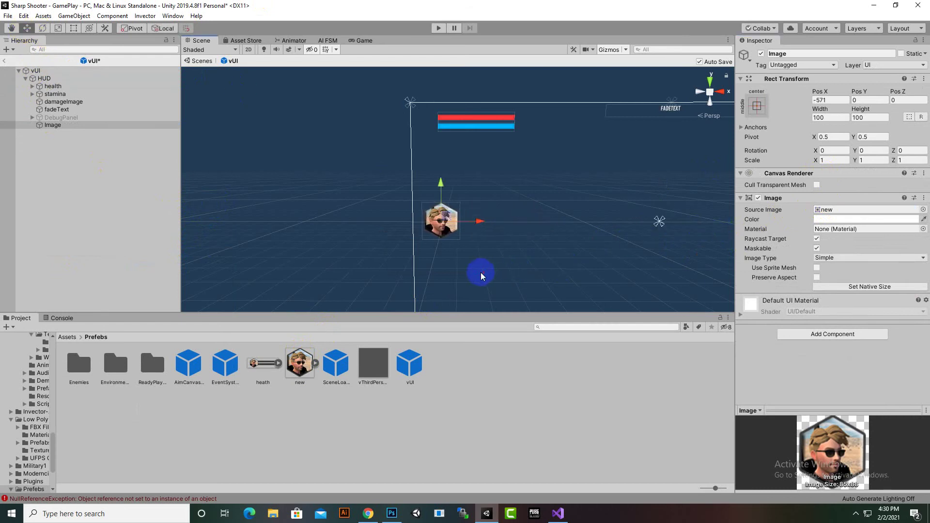
pyautogui.moveTo(445, 194); pyautogui.dragTo(436, 99)
pyautogui.moveTo(477, 129); pyautogui.dragTo(471, 134)
pyautogui.scroll(2, 517, 143)
# - Anchor the portrait Image to the top left of the HUD
pyautogui.click(763, 106)
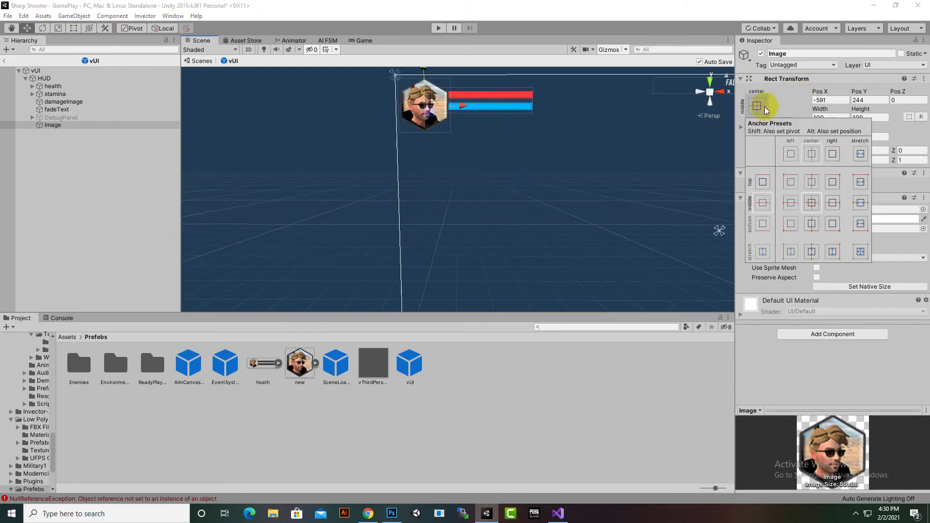
pyautogui.scroll(-2, 300, 181)
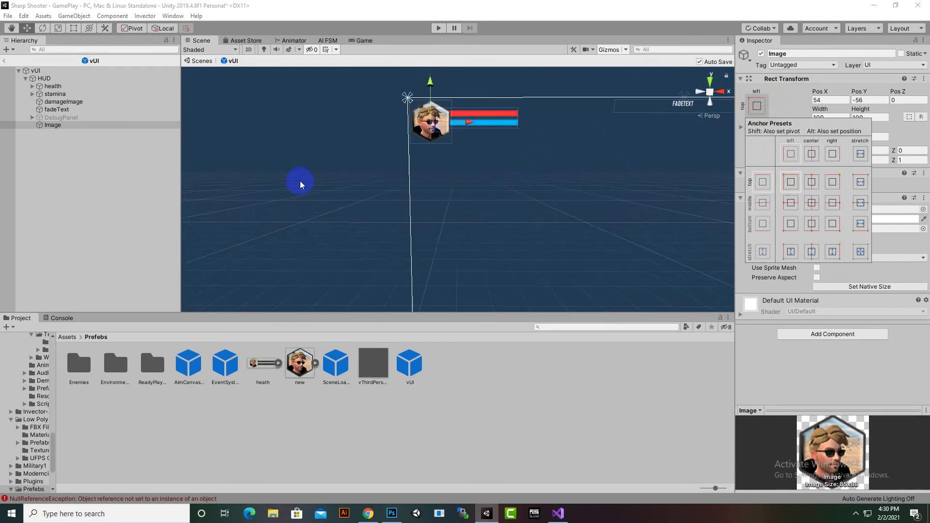
pyautogui.click(311, 229)
# - Move the health and stamina bars together slightly down and right beside the portrait, to about Pos X 95.5
pyautogui.scroll(3, 490, 120)
pyautogui.moveTo(490, 121); pyautogui.dragTo(491, 209, button='middle')
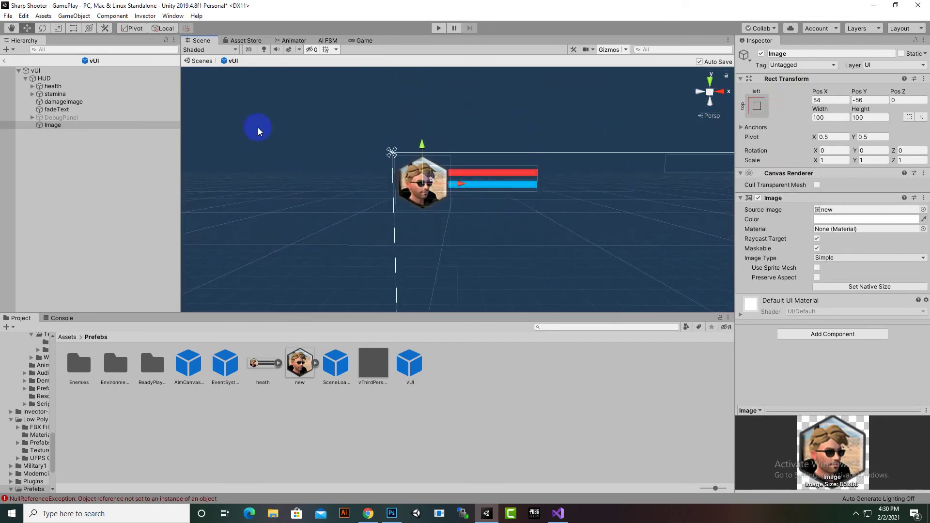
pyautogui.click(59, 87)
pyautogui.keyDown('ctrl'); pyautogui.click(61, 94); pyautogui.keyUp('ctrl')
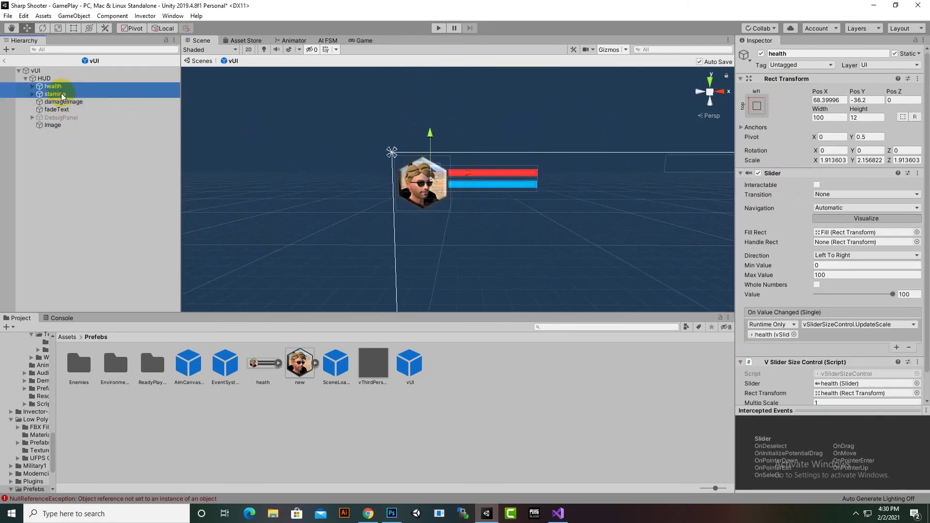
pyautogui.moveTo(436, 135); pyautogui.dragTo(434, 141)
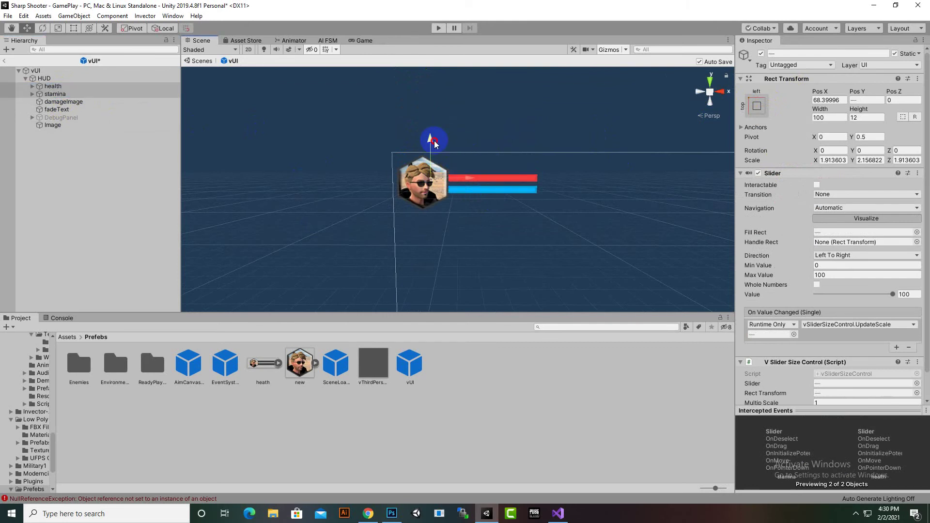
pyautogui.moveTo(477, 180)
pyautogui.mouseDown()
pyautogui.moveTo(500, 181)
pyautogui.moveTo(493, 179)
pyautogui.mouseUp()
pyautogui.scroll(-1, 329, 172)
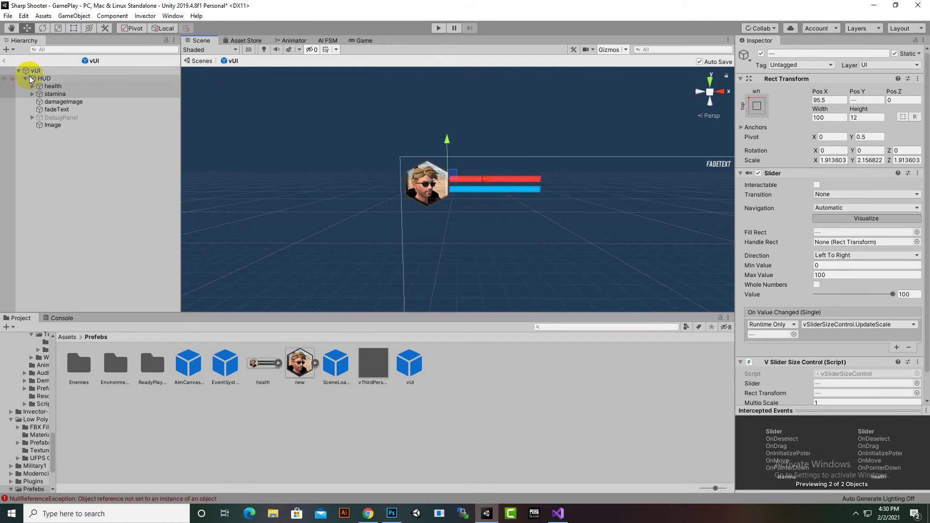
# - Return from the vUI prefab to the GamePlay scene and start play mode to test the portrait HUD
pyautogui.click(4, 60)
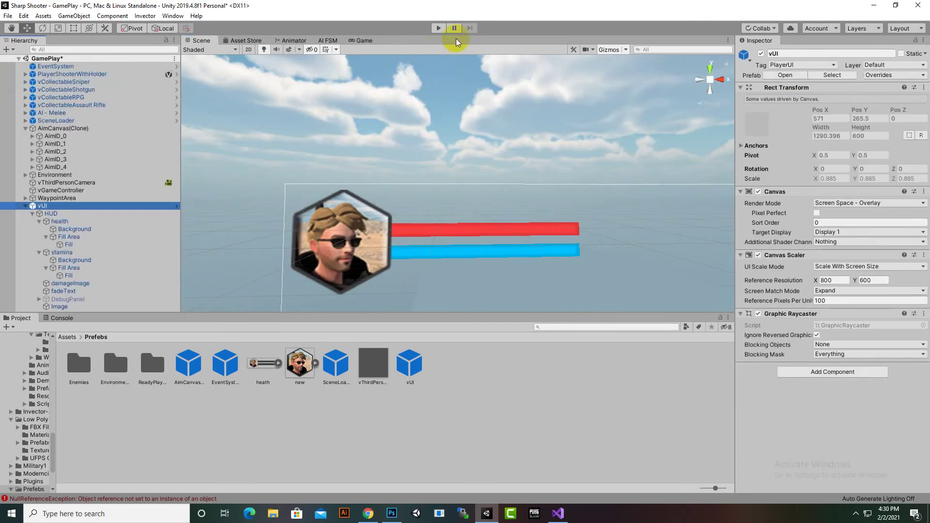
pyautogui.click(439, 28)
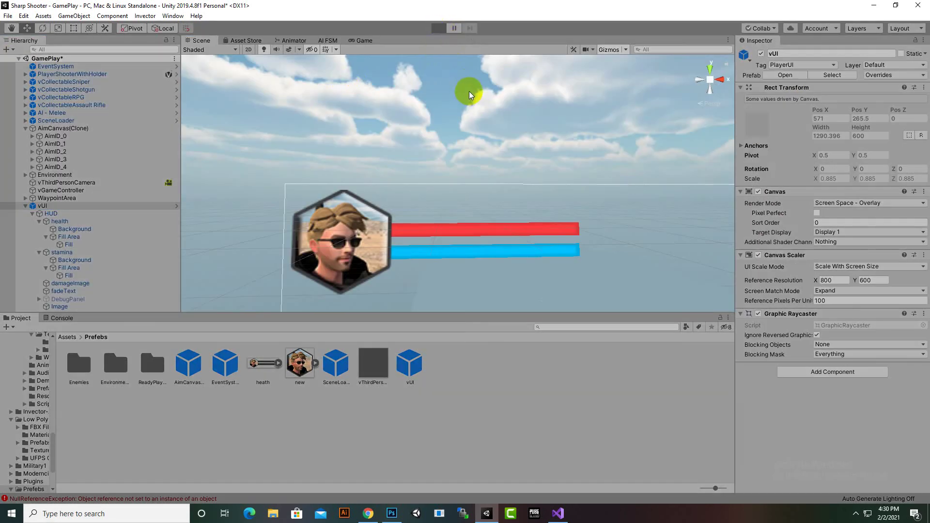
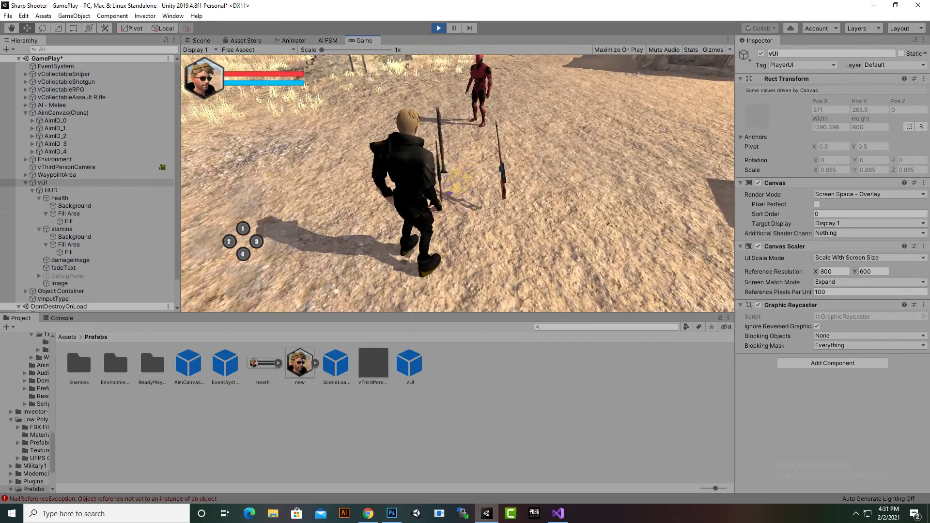
# - Run the player around the enemy in play mode and pick up the assault rifle from the ground
pyautogui.press('w')
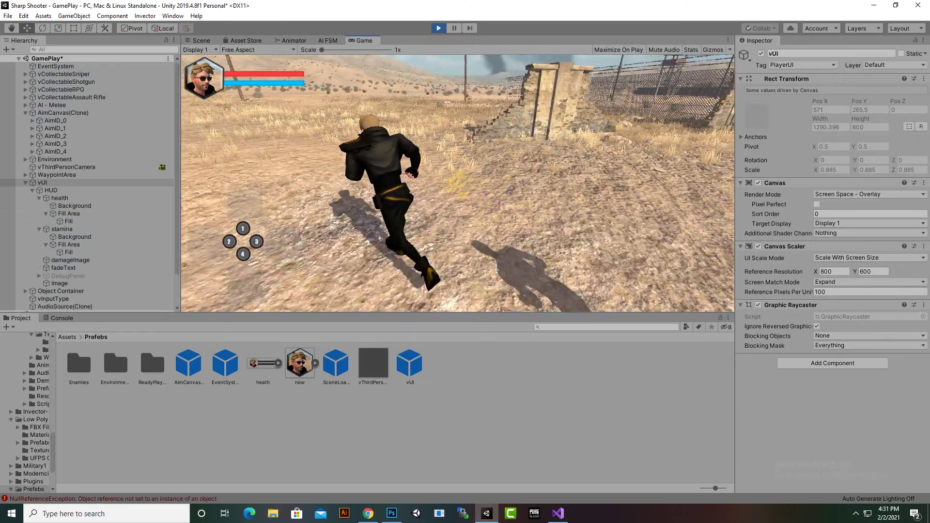
pyautogui.press('s')
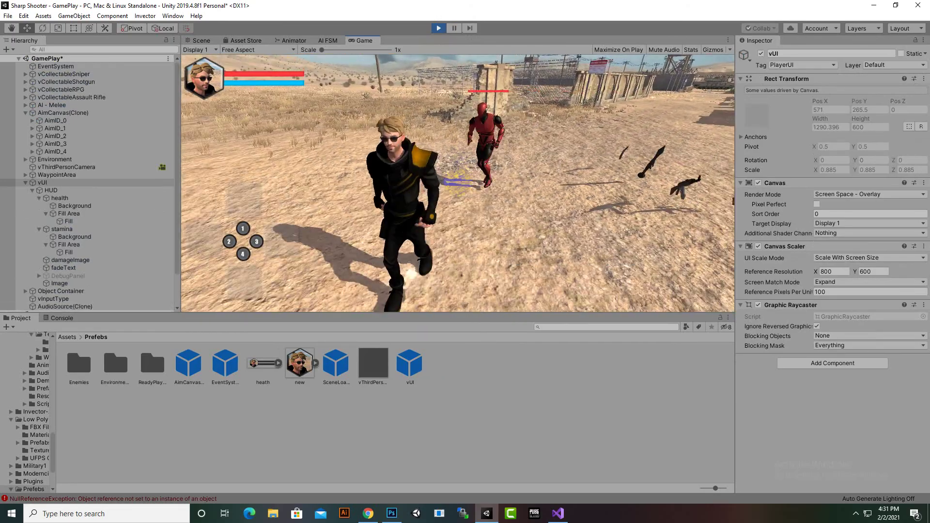
pyautogui.press('d')
pyautogui.press('w')
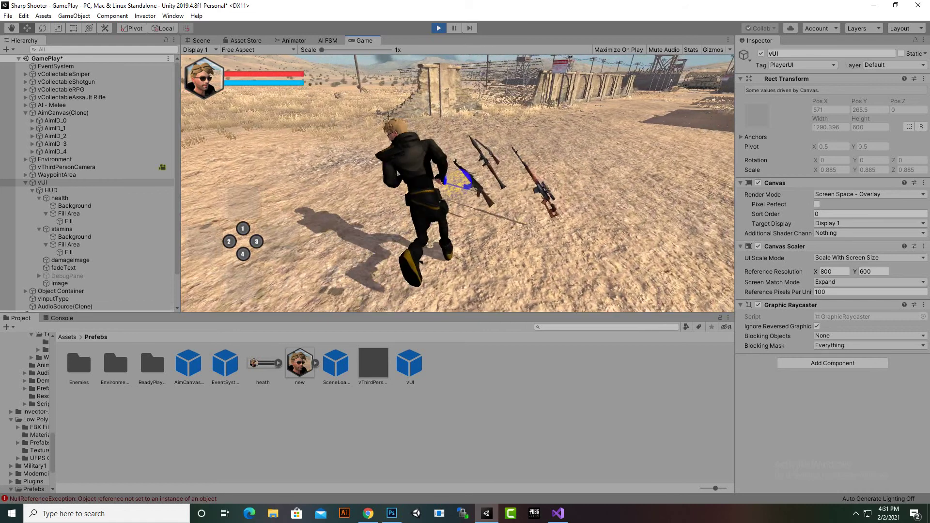
pyautogui.press('w')
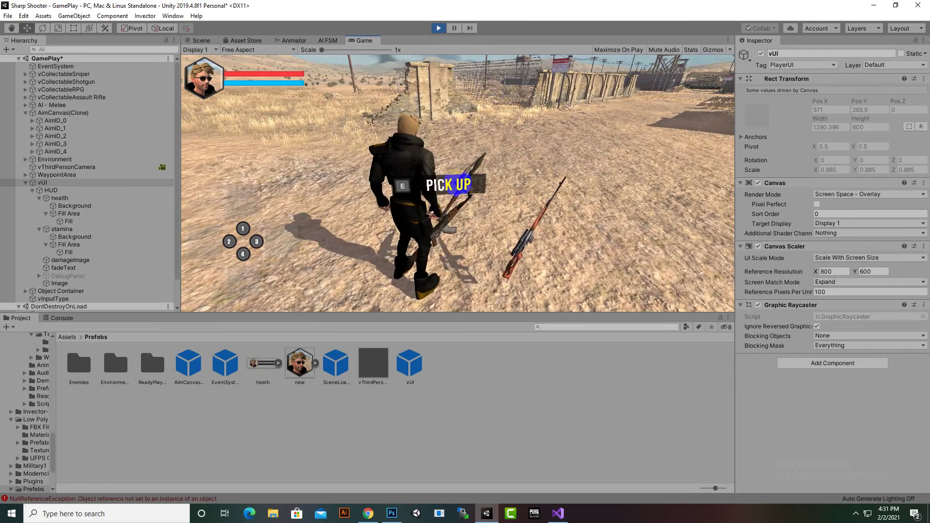
pyautogui.press('e')
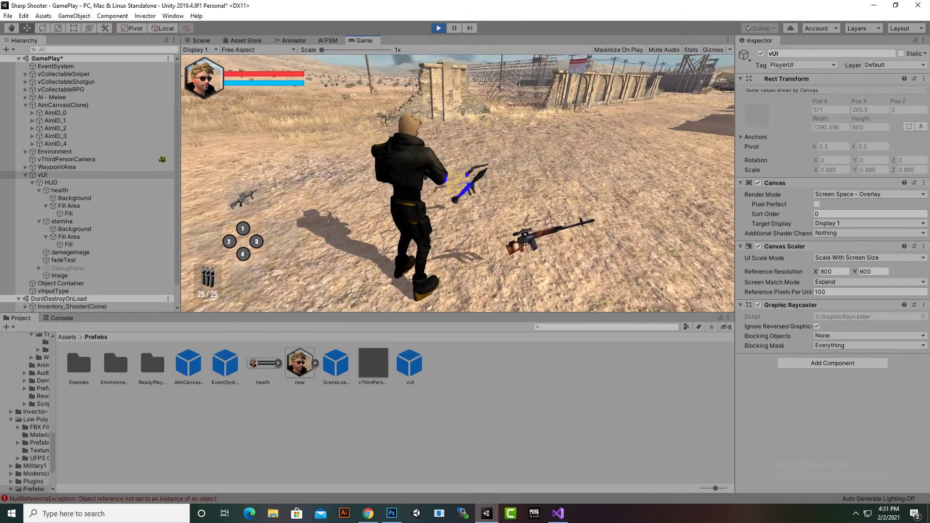
# - Aim and fire the assault rifle at the red enemy to test the HUD in combat, and stop play mode
pyautogui.click(458, 182)
pyautogui.click(457, 182)
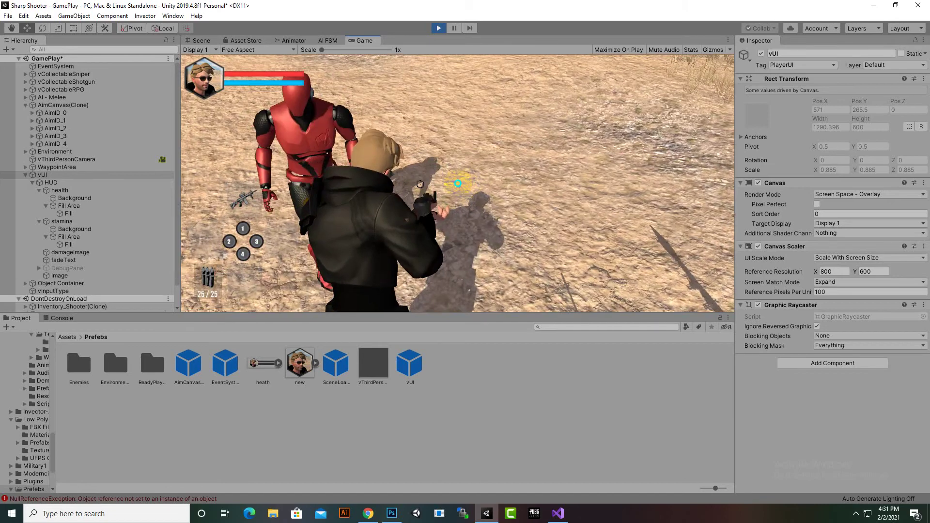
pyautogui.click(457, 183)
pyautogui.click(457, 182)
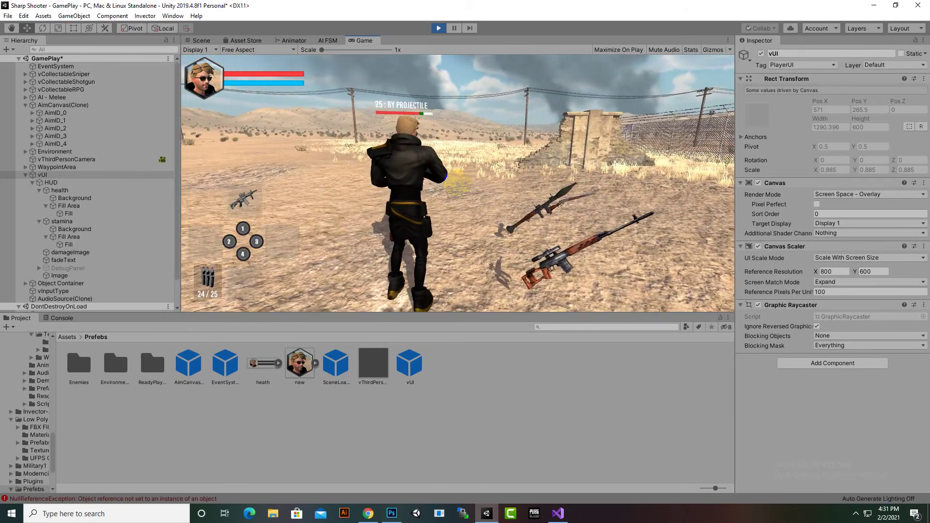
pyautogui.rightClick(458, 182)
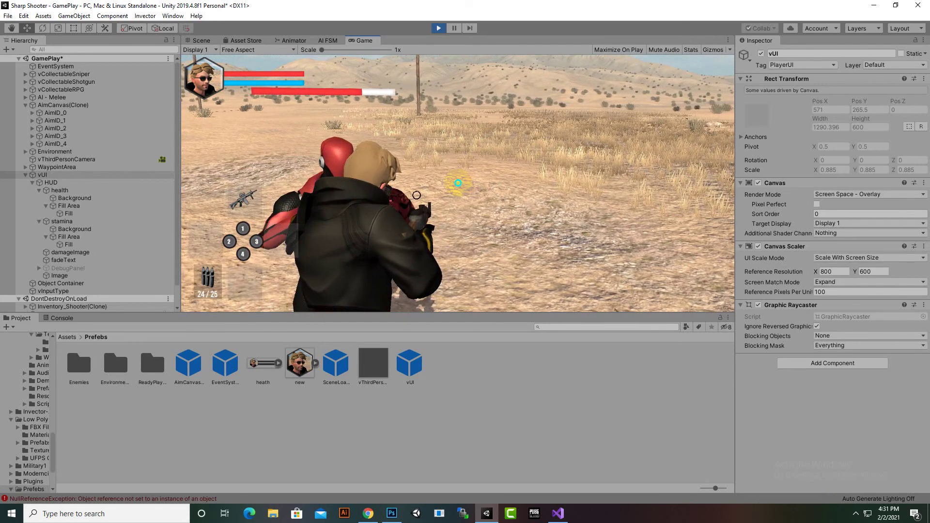
pyautogui.click(417, 194)
pyautogui.click(435, 29)
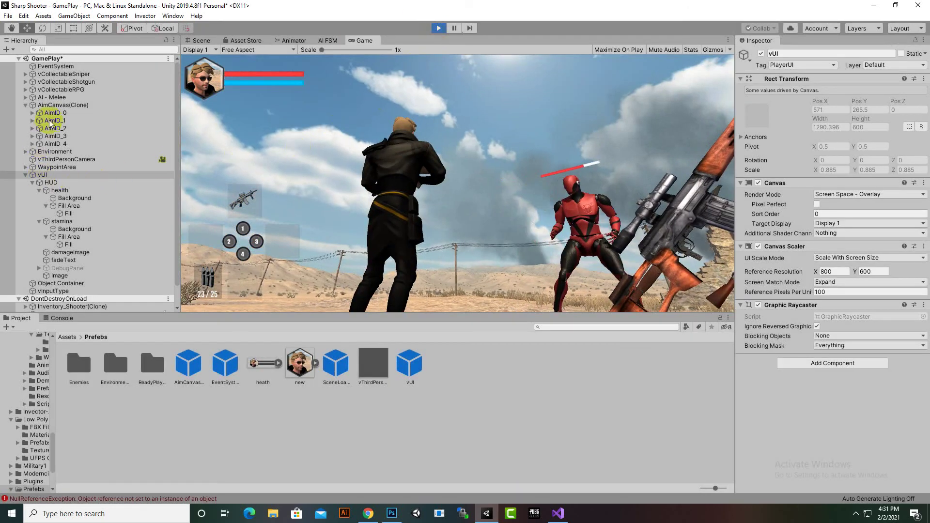
pyautogui.hotkey('ctrl', 'p')
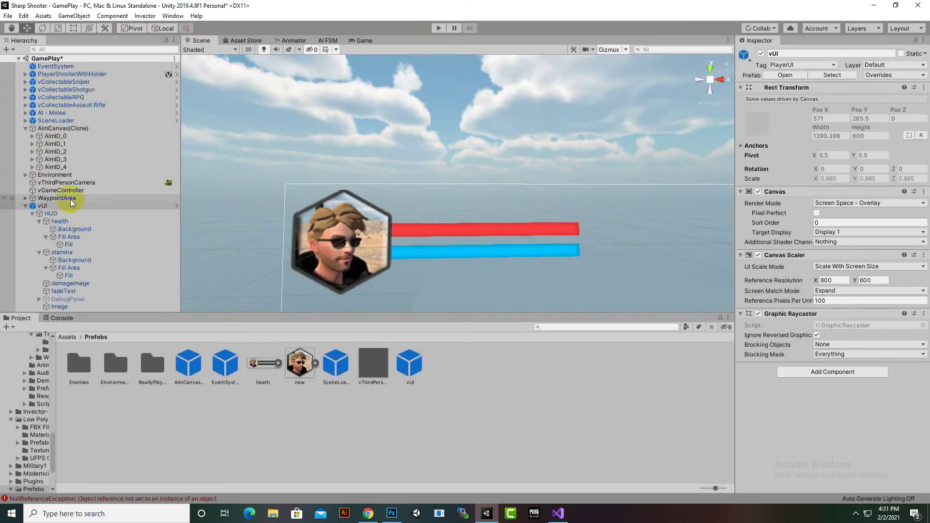
# - Select PlayerShooterWithHolder and look through its attached components, from Third Person Controller to Item Manager
pyautogui.click(65, 75)
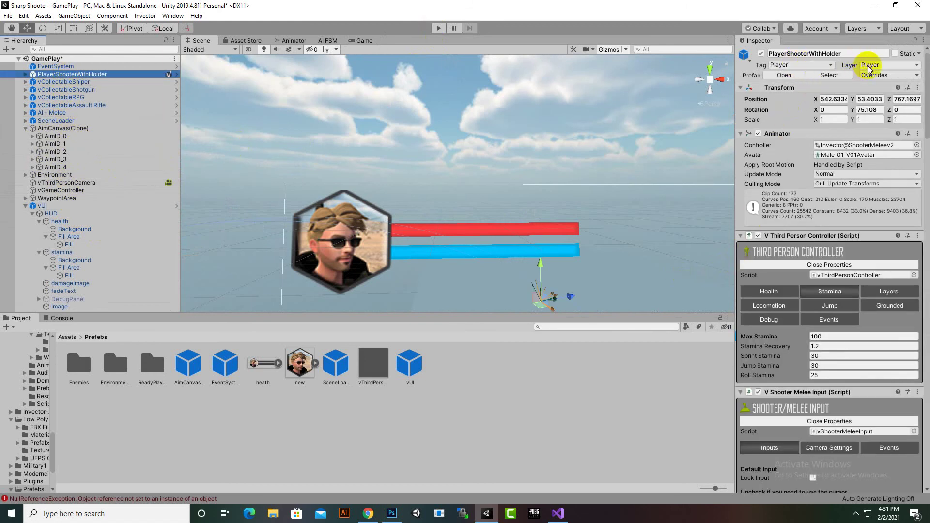
pyautogui.scroll(-5, 840, 290)
pyautogui.scroll(-15, 840, 290)
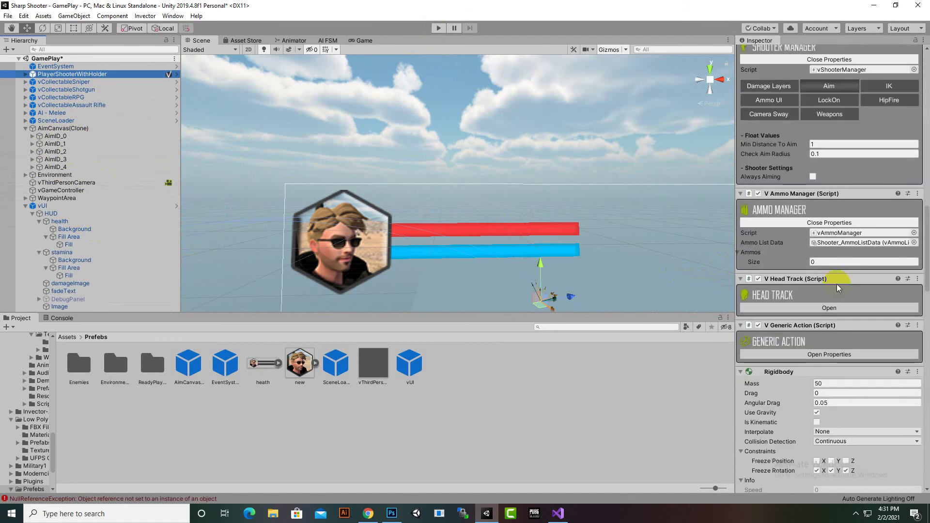
pyautogui.scroll(-10, 838, 284)
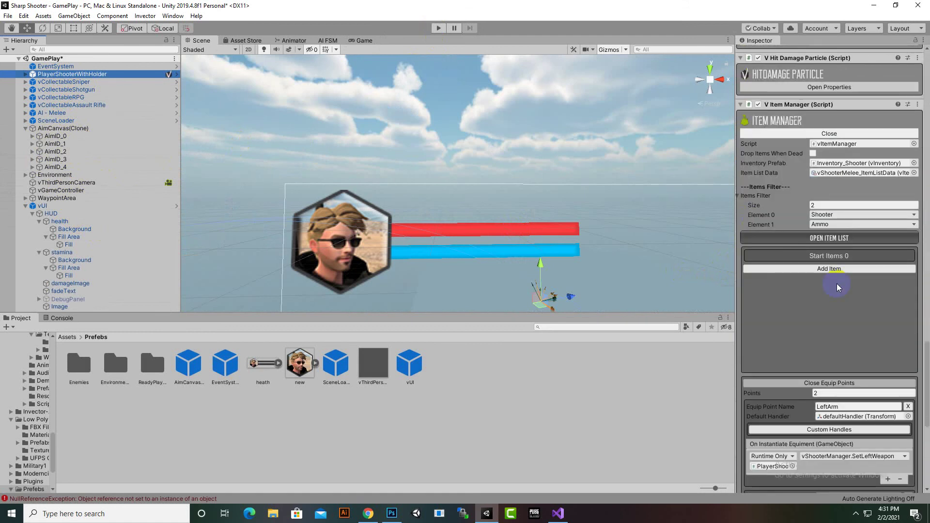
pyautogui.scroll(12, 836, 284)
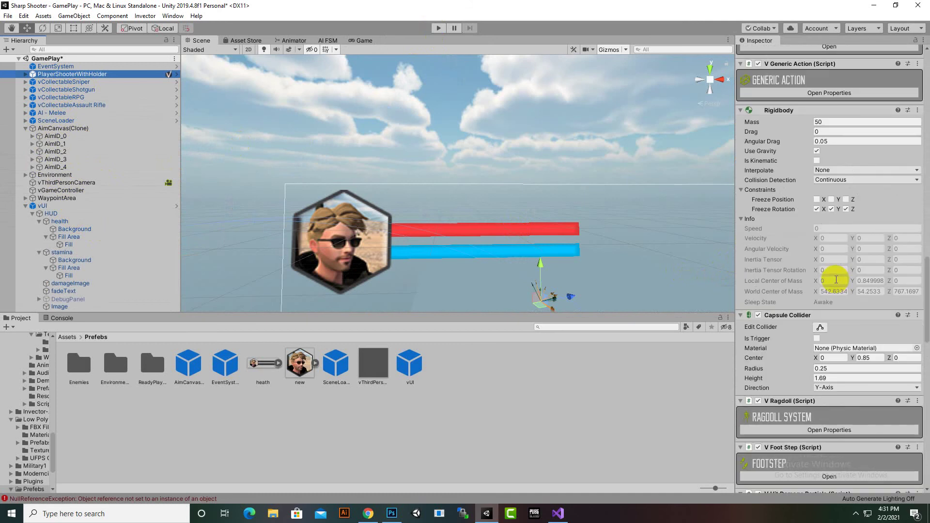
pyautogui.scroll(10, 836, 280)
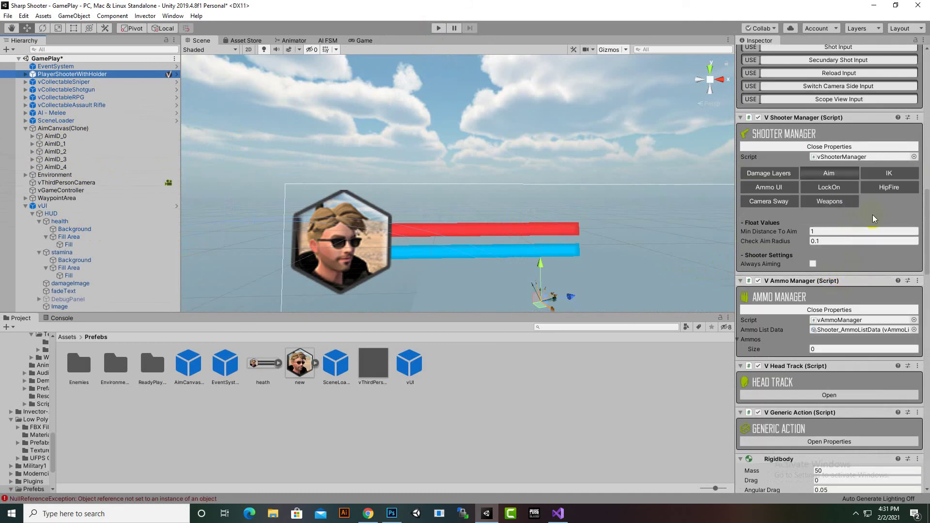
# - Review the Health, Stamina, Layers, Grounded and Locomotion settings of the player's Third Person Controller
pyautogui.scroll(15, 871, 214)
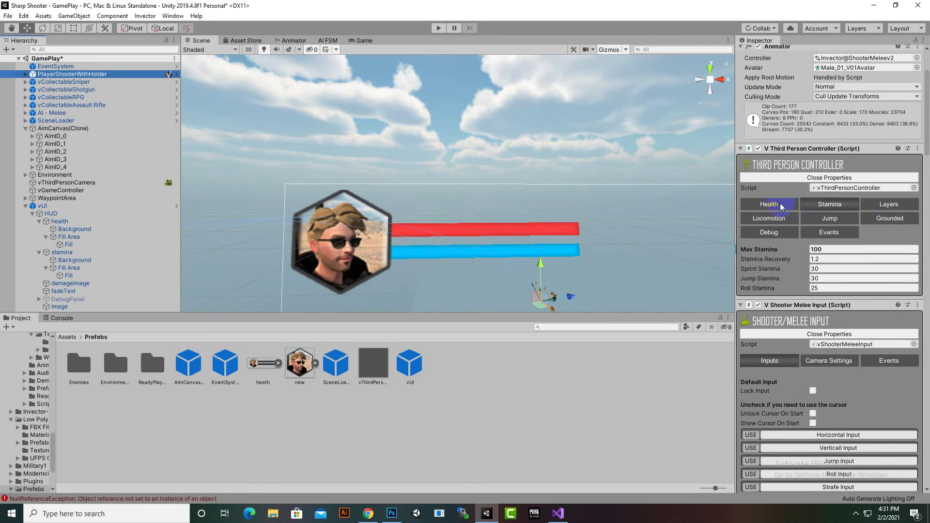
pyautogui.click(780, 205)
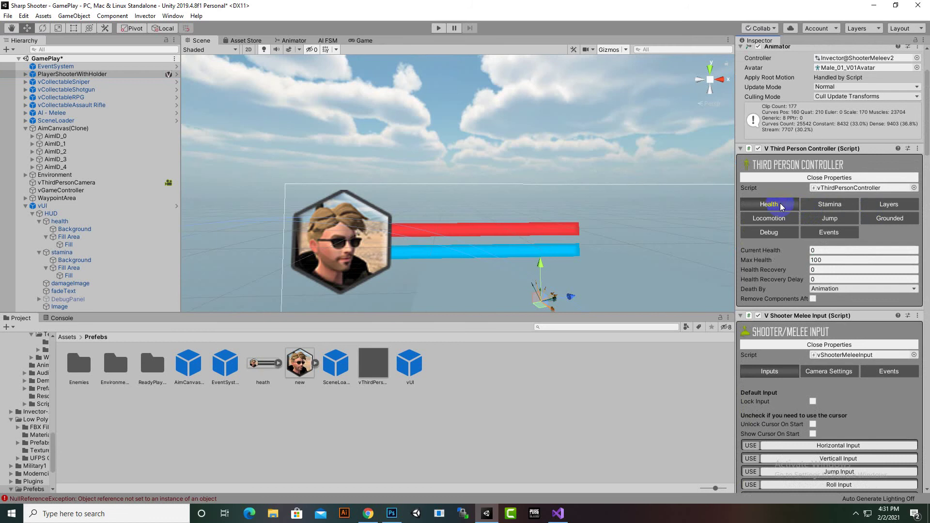
pyautogui.click(840, 207)
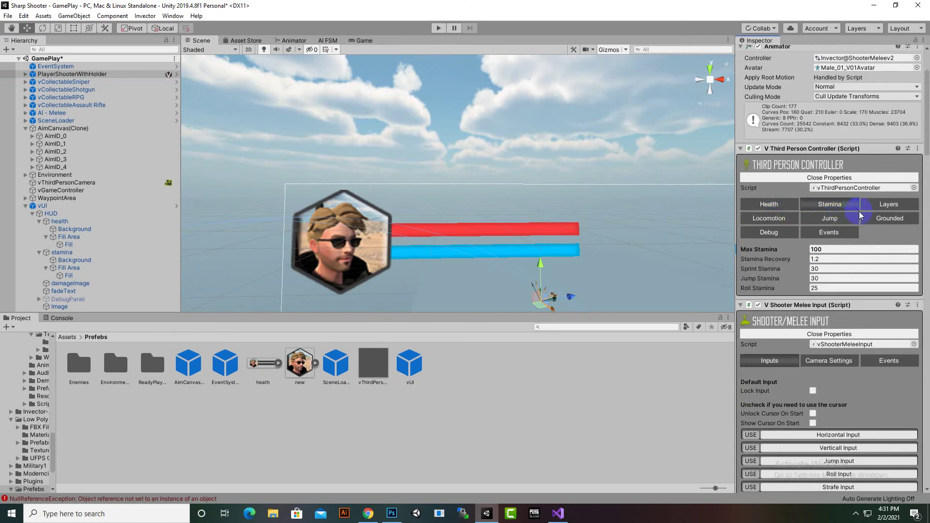
pyautogui.click(879, 208)
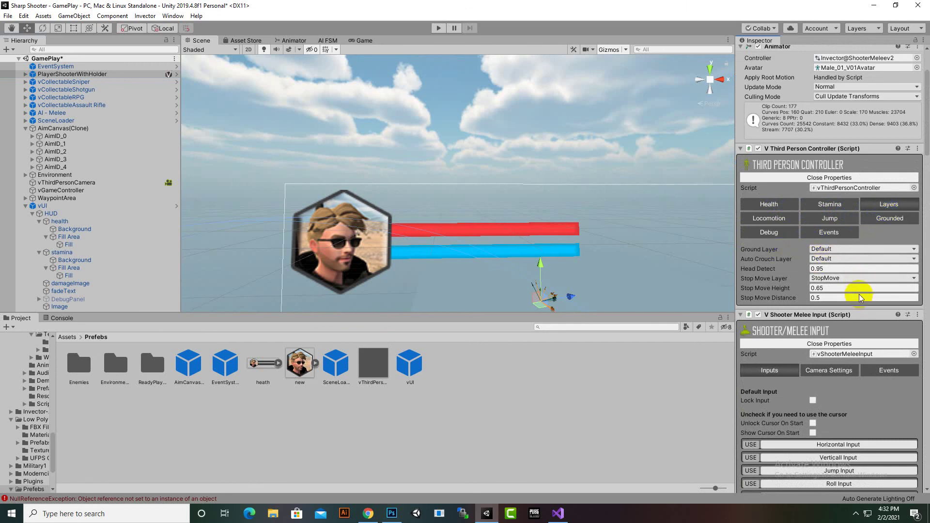
pyautogui.click(887, 218)
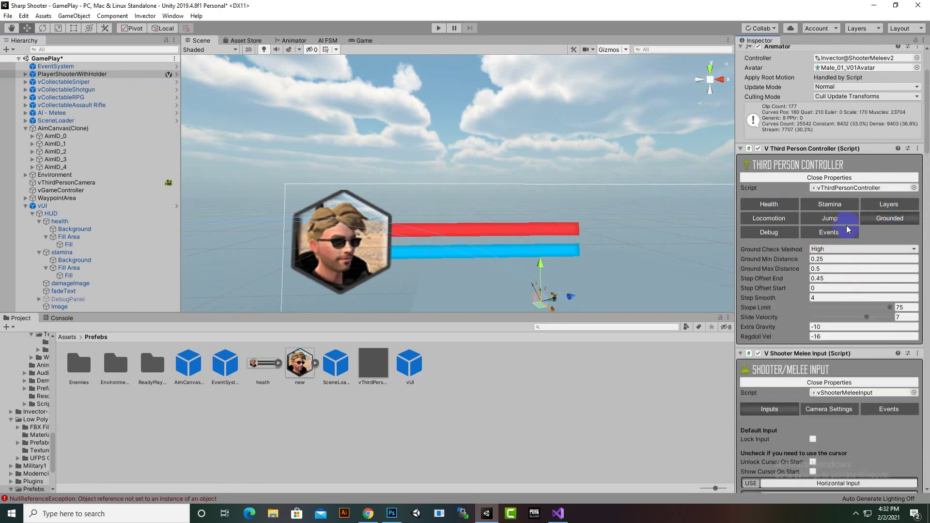
pyautogui.click(769, 220)
pyautogui.scroll(5, 828, 260)
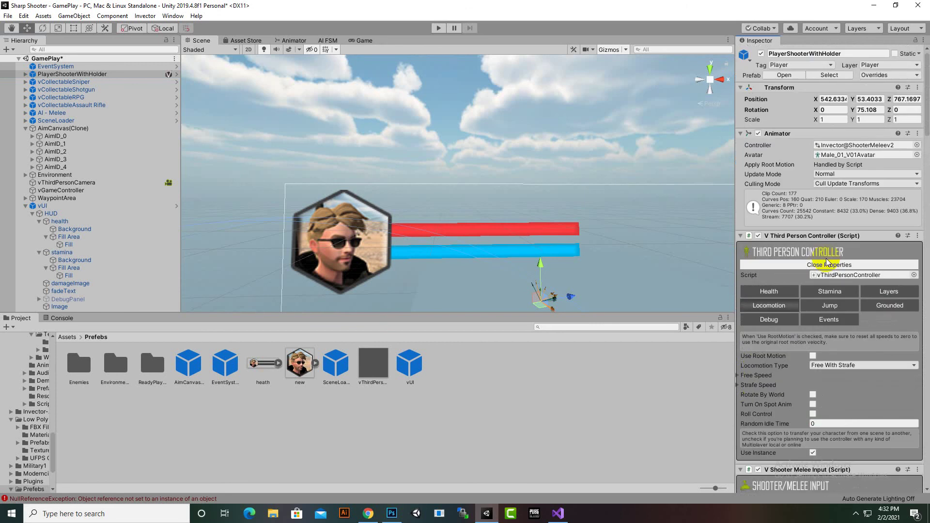
# - Examine the player's remaining components, including Weapon Holder Manager, Item Manager, Rigidbody, Ammo Manager and Shooter Manager
pyautogui.scroll(-15, 830, 255)
pyautogui.scroll(-10, 829, 255)
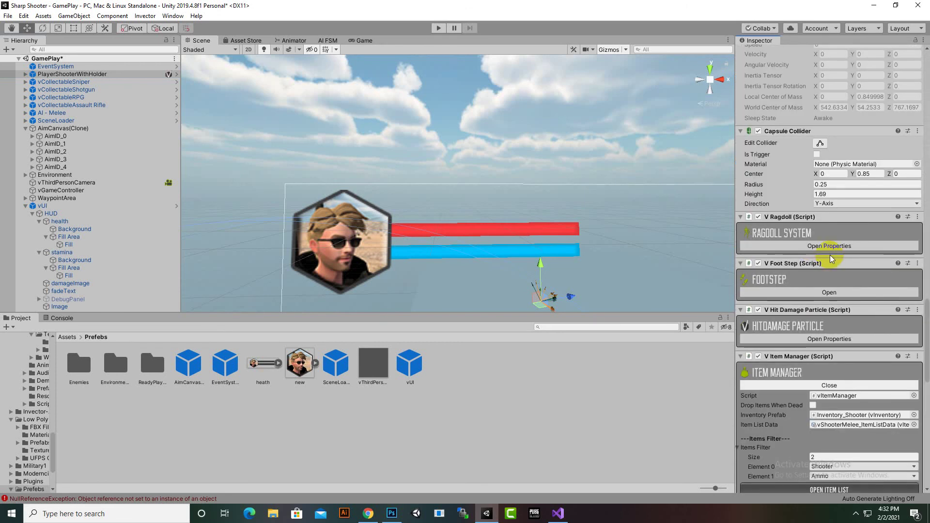
pyautogui.scroll(-5, 830, 257)
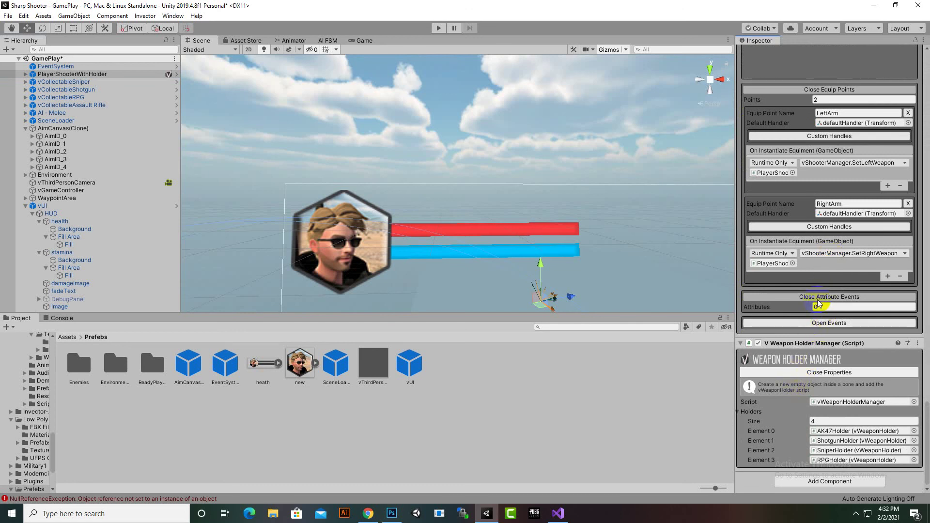
pyautogui.scroll(6, 803, 331)
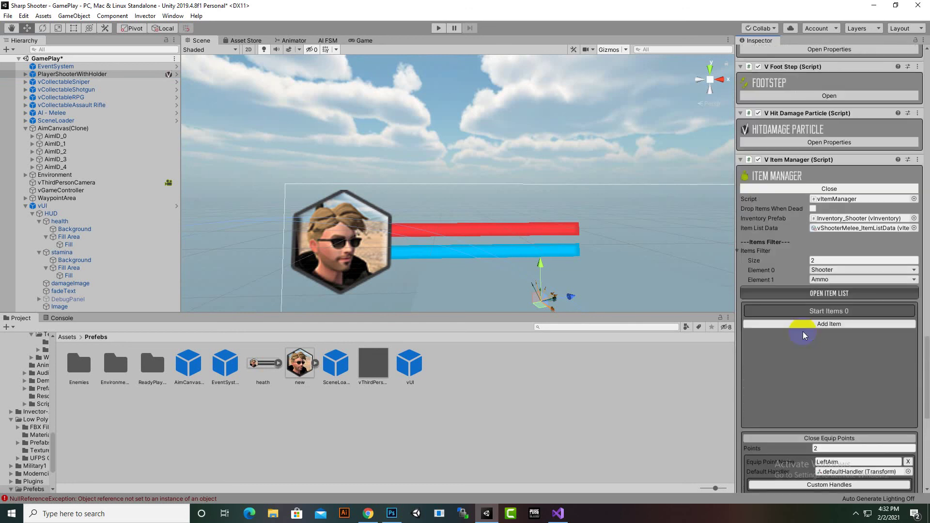
pyautogui.scroll(3, 804, 333)
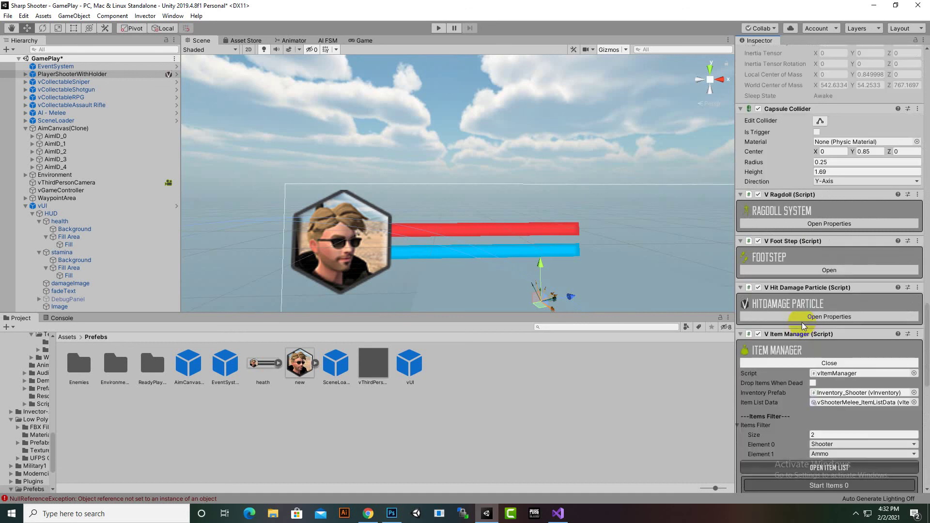
pyautogui.scroll(6, 803, 325)
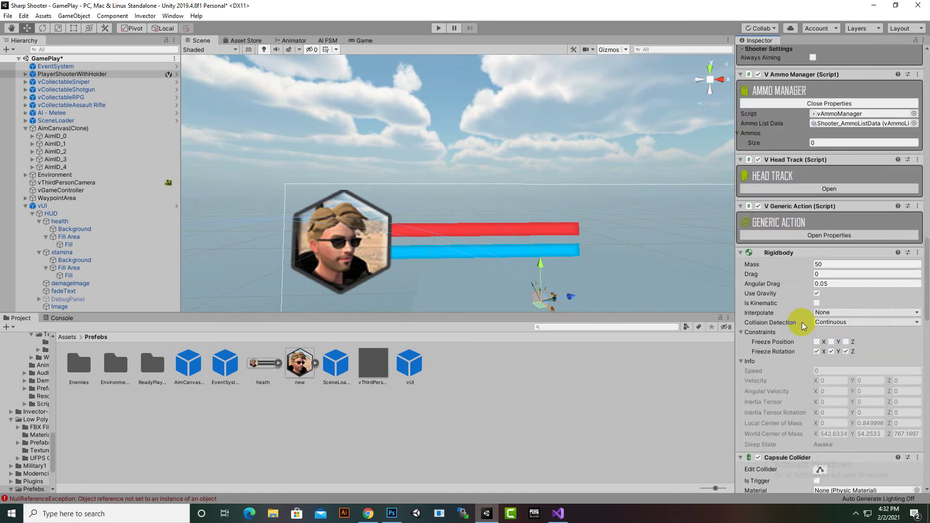
pyautogui.scroll(3, 803, 326)
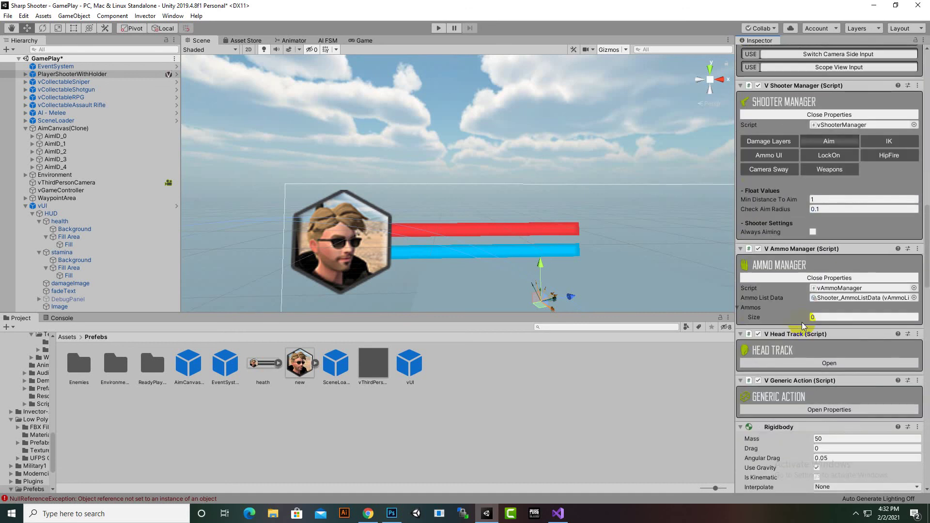
pyautogui.scroll(3, 804, 325)
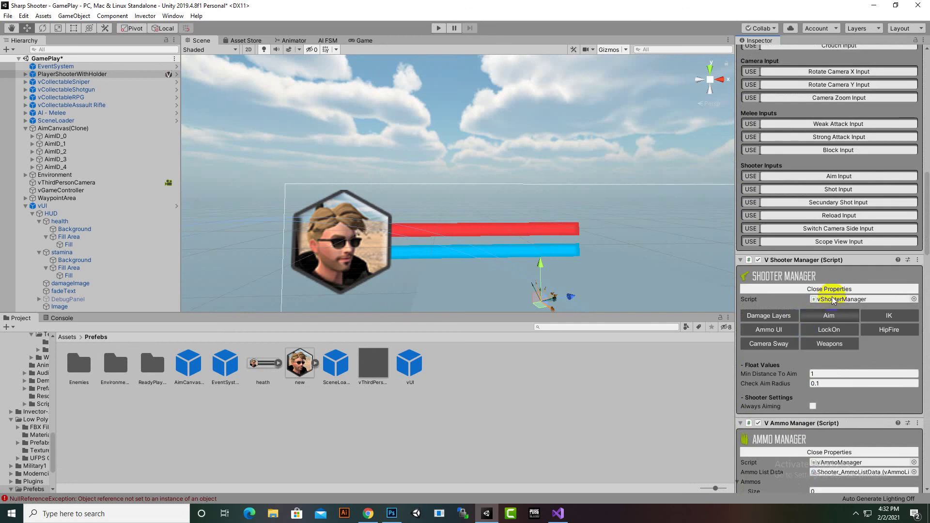
pyautogui.scroll(-3, 832, 301)
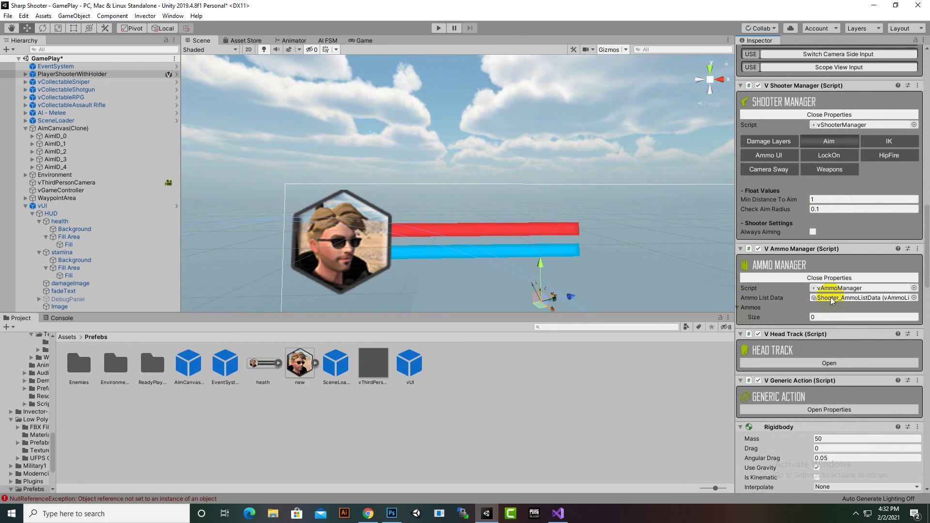
pyautogui.scroll(15, 832, 298)
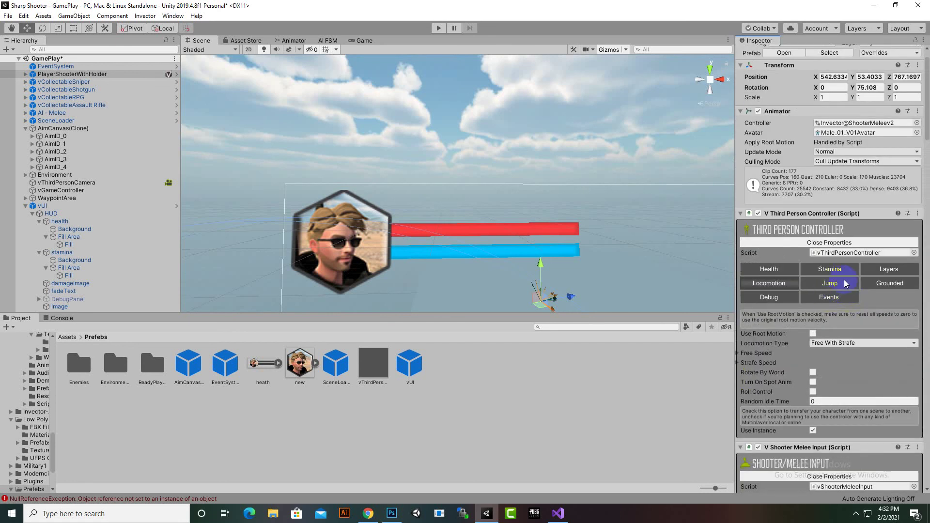
pyautogui.click(66, 338)
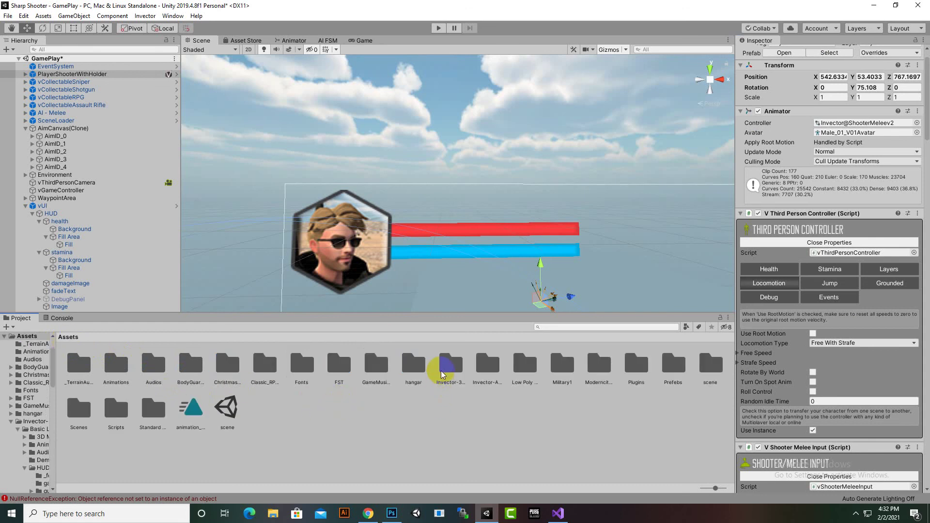
pyautogui.scroll(-1, 364, 179)
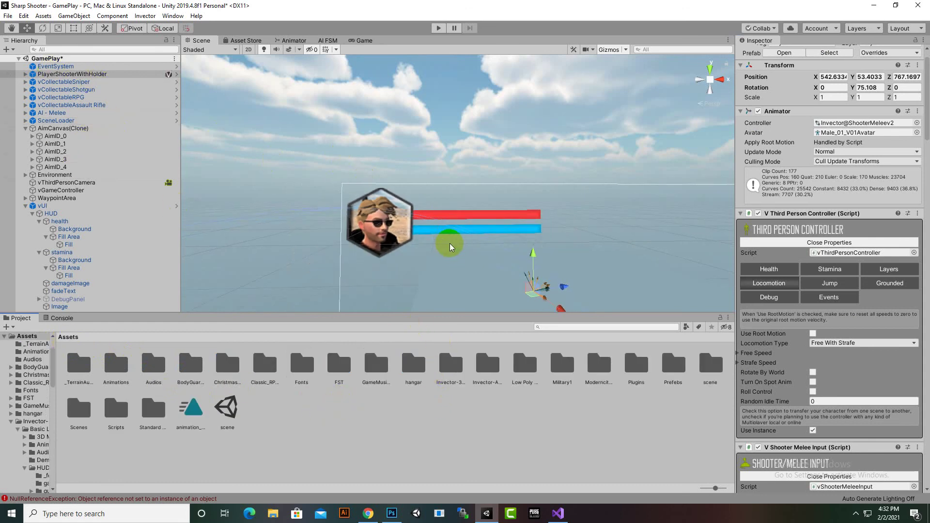
pyautogui.scroll(-2, 399, 267)
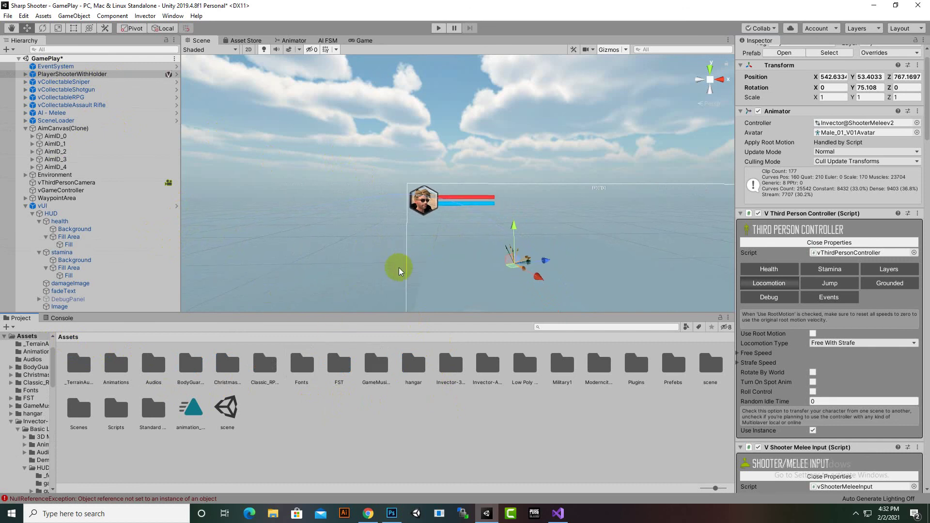
pyautogui.moveTo(400, 267); pyautogui.dragTo(343, 149, button='middle')
pyautogui.scroll(-2, 479, 295)
pyautogui.scroll(1, 490, 267)
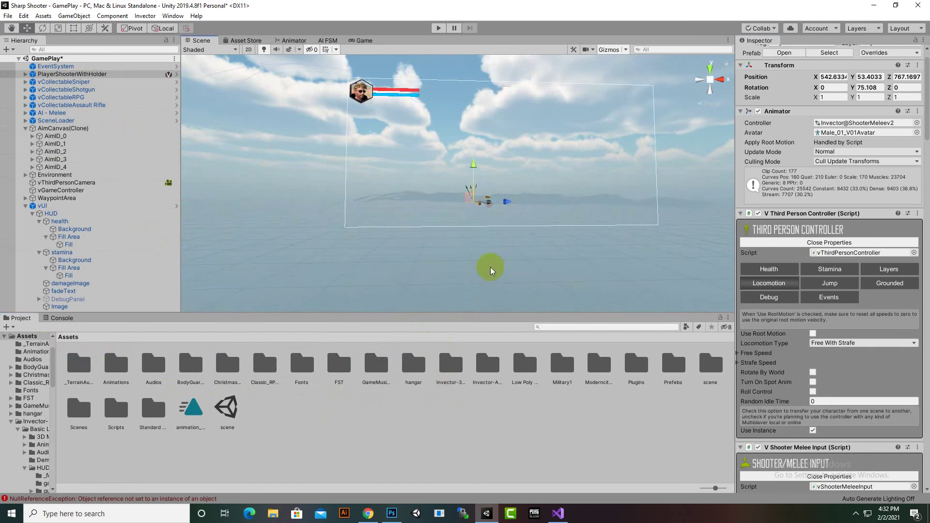
pyautogui.scroll(-2, 490, 244)
pyautogui.moveTo(502, 254); pyautogui.dragTo(432, 285, button='middle')
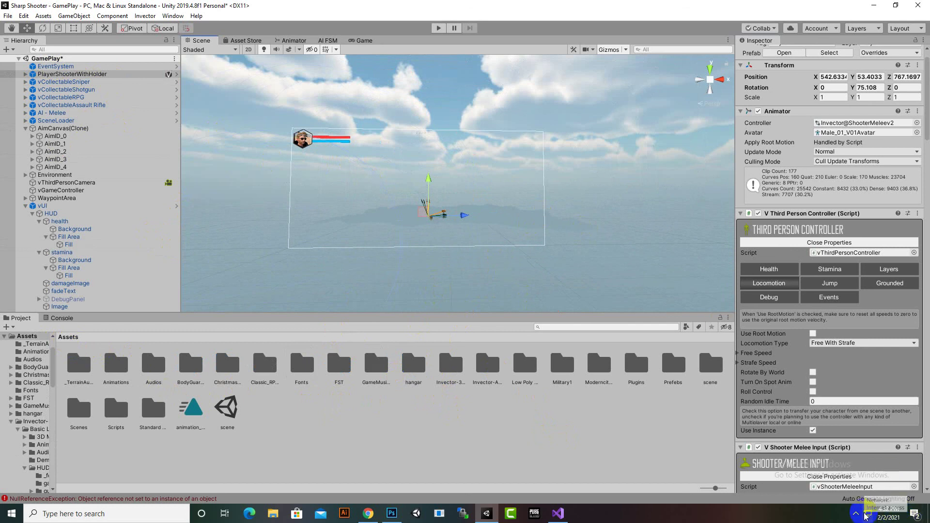
pyautogui.scroll(-2, 507, 178)
pyautogui.moveTo(541, 227); pyautogui.dragTo(574, 275, button='middle')
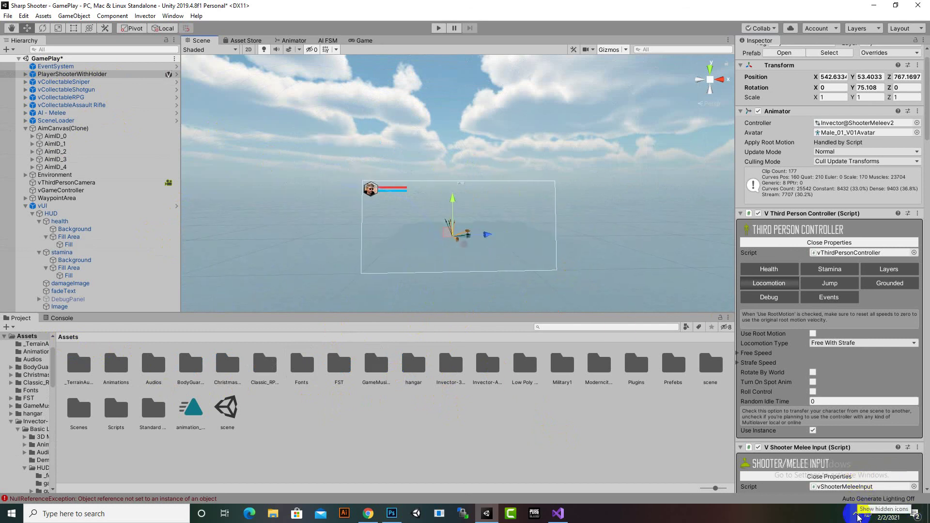